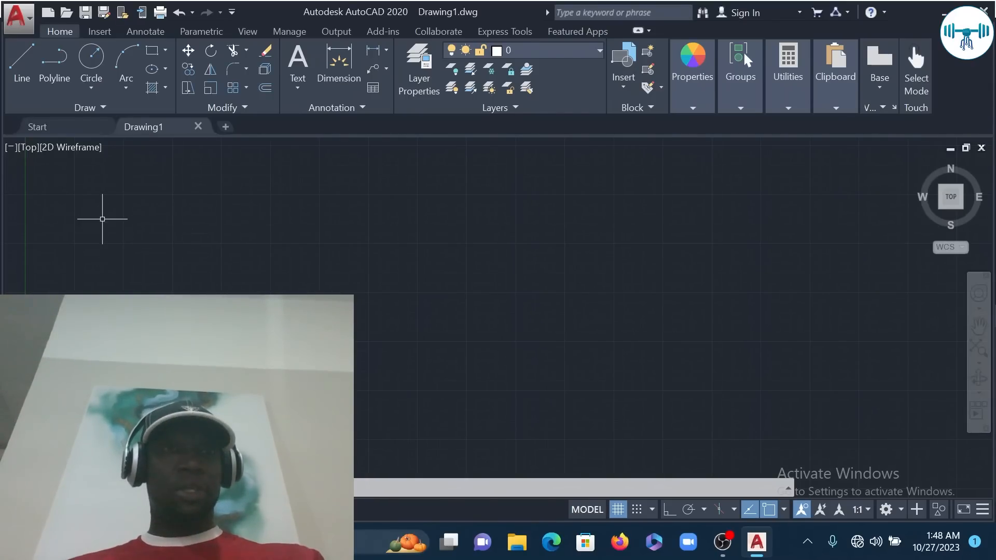
Open the drawing 2D practice.dwg and bring the flange part into view.
left_click(66, 14)
double_click(398, 227)
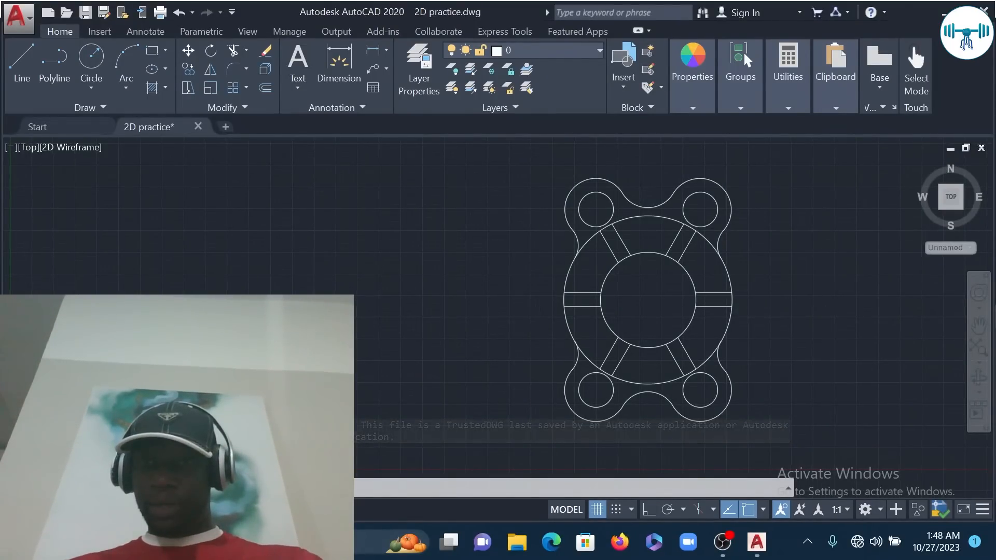
middle_click_drag(809, 288, 758, 299)
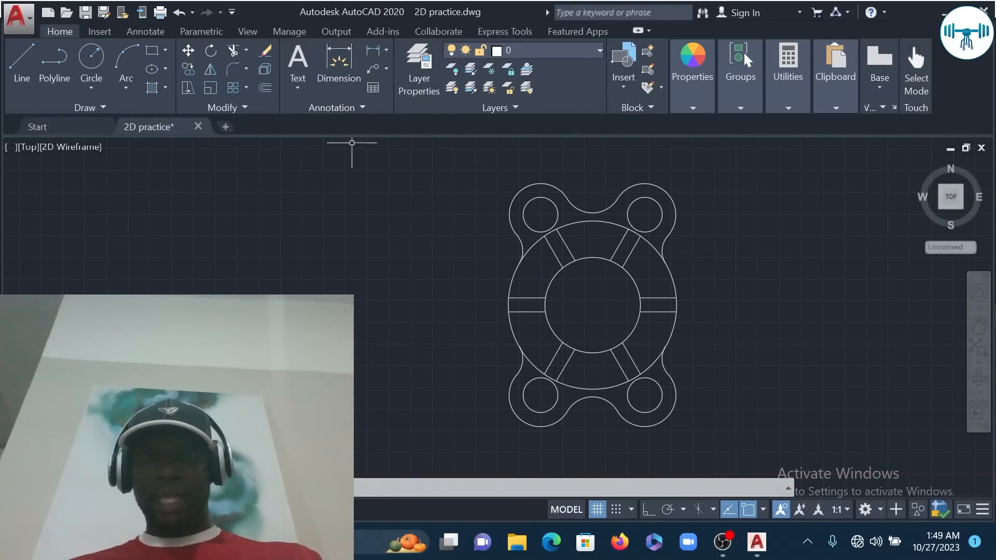
left_click(385, 49)
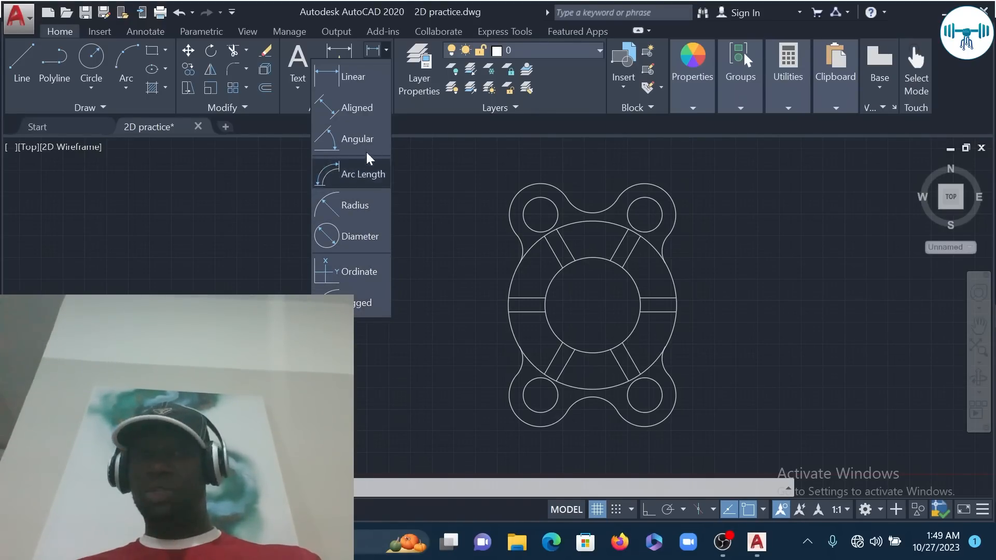
left_click(225, 233)
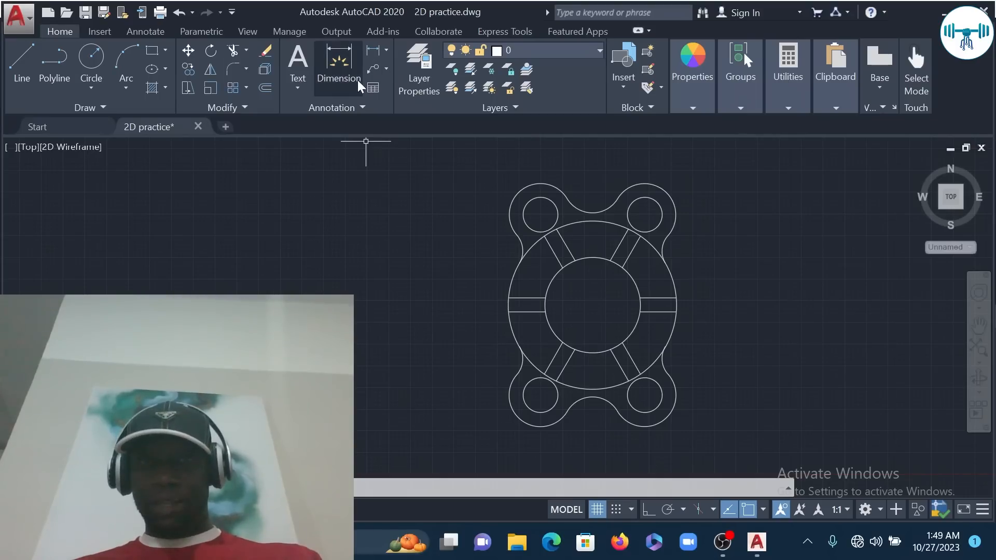
left_click(341, 106)
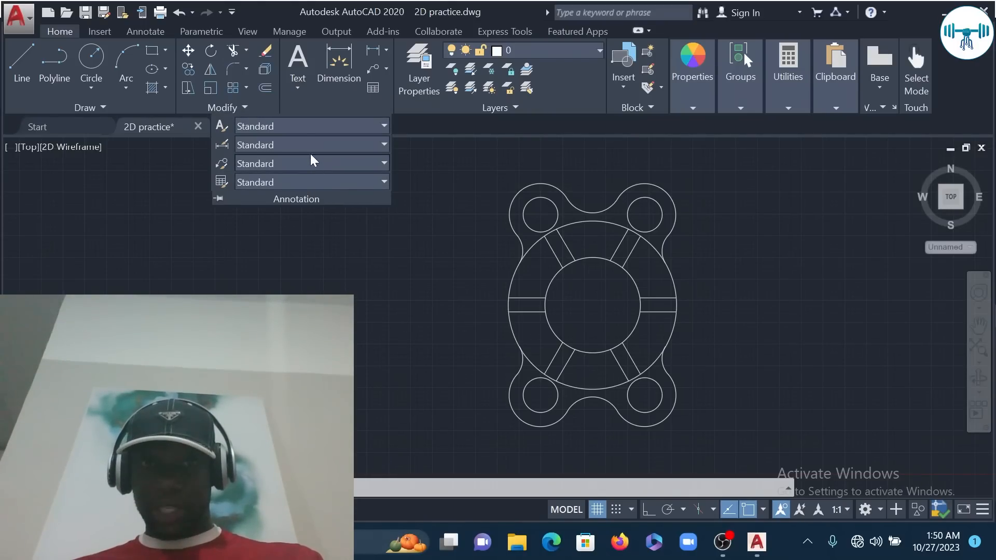
left_click(311, 269)
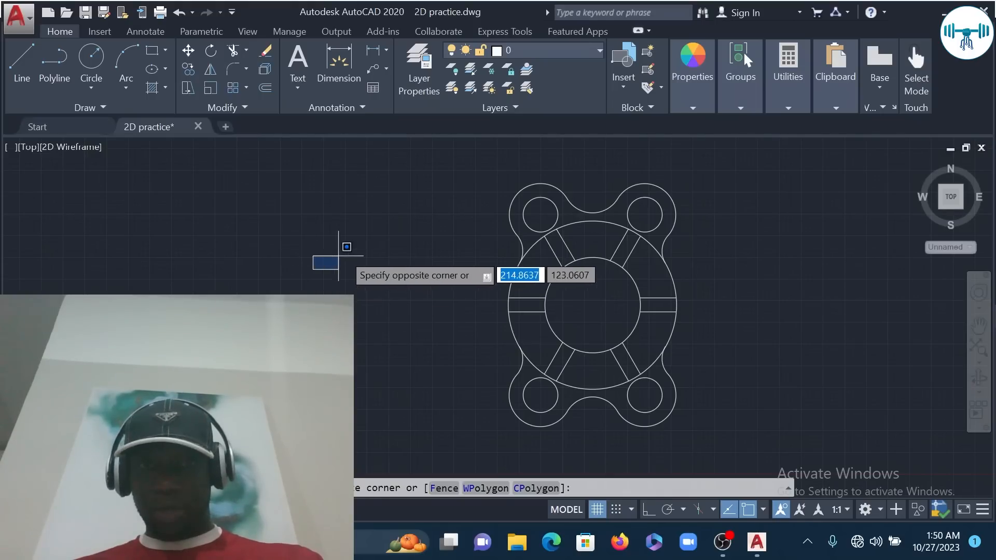
left_click(343, 247)
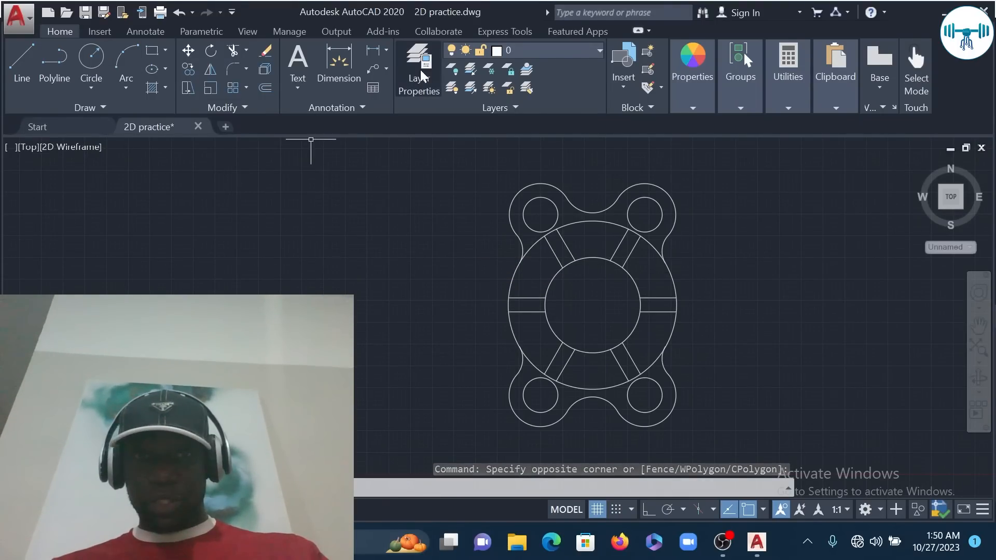
Add a diameter dimension to the inner central circle, placing its text outside the part to the upper right.
left_click(385, 50)
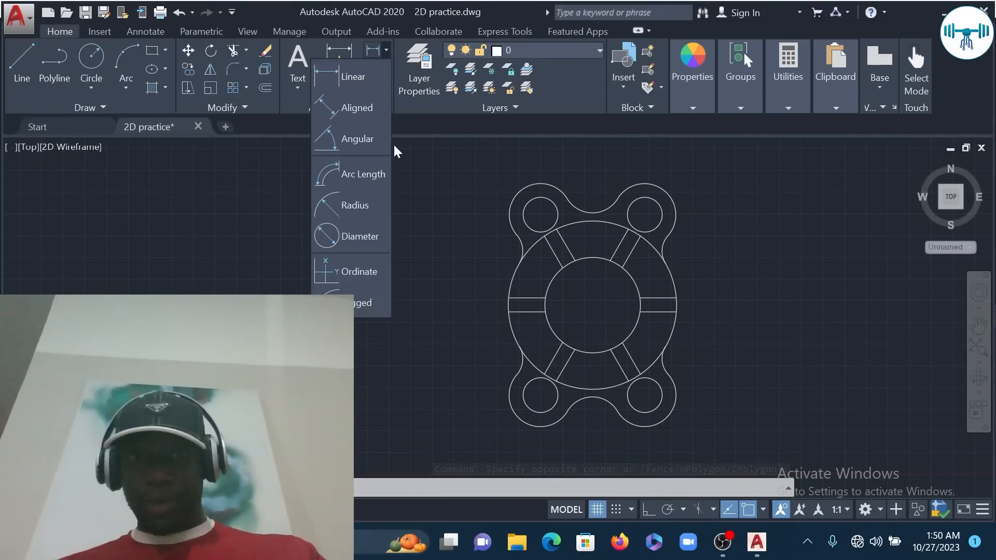
left_click(358, 237)
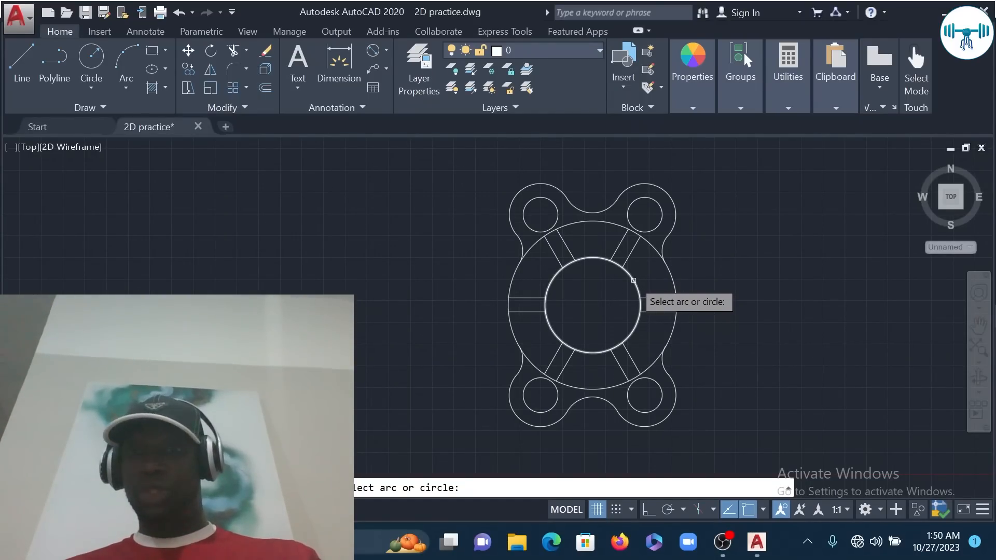
left_click(633, 280)
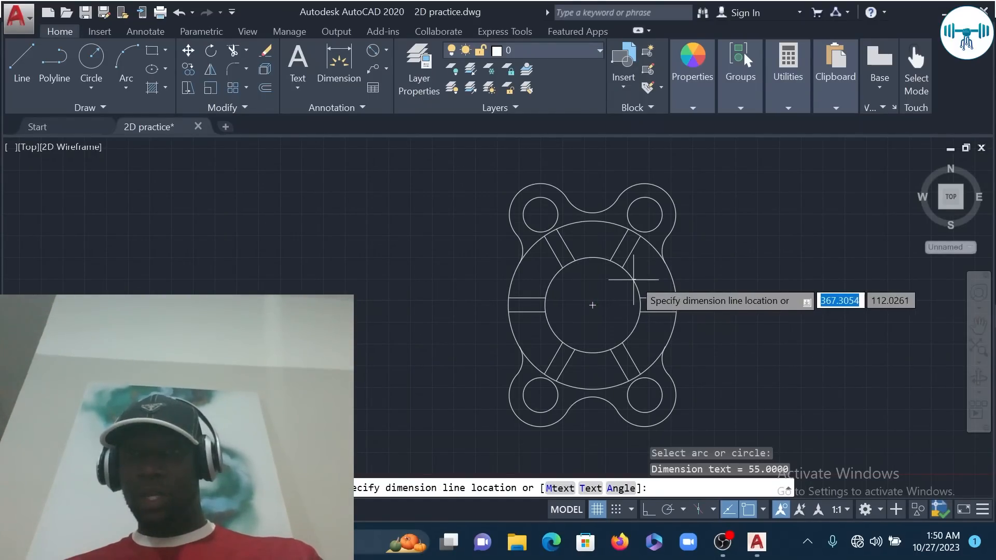
left_click(703, 258)
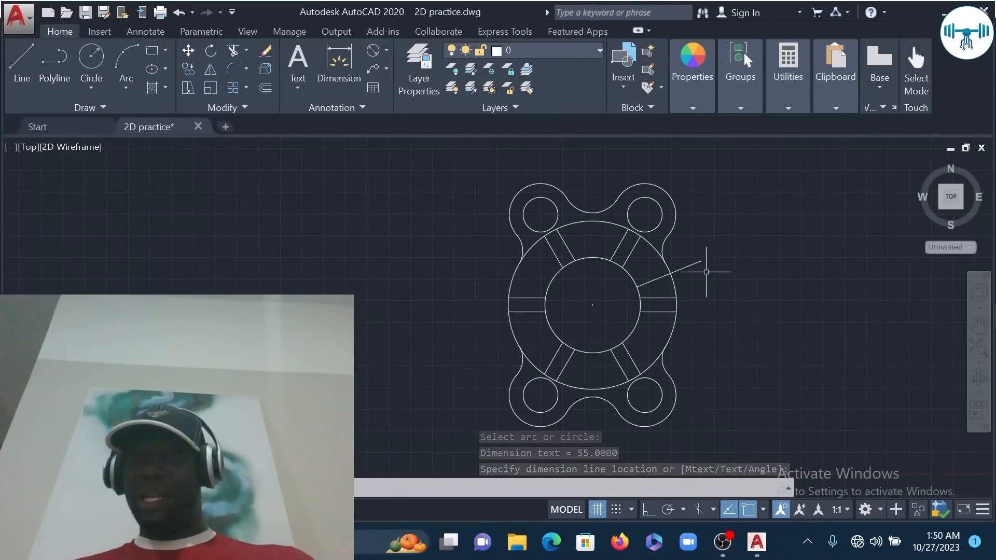
Examine the size and legibility of the inner circle's diameter dimension text up close and at full-part scale.
scroll(716, 264, "up", 10)
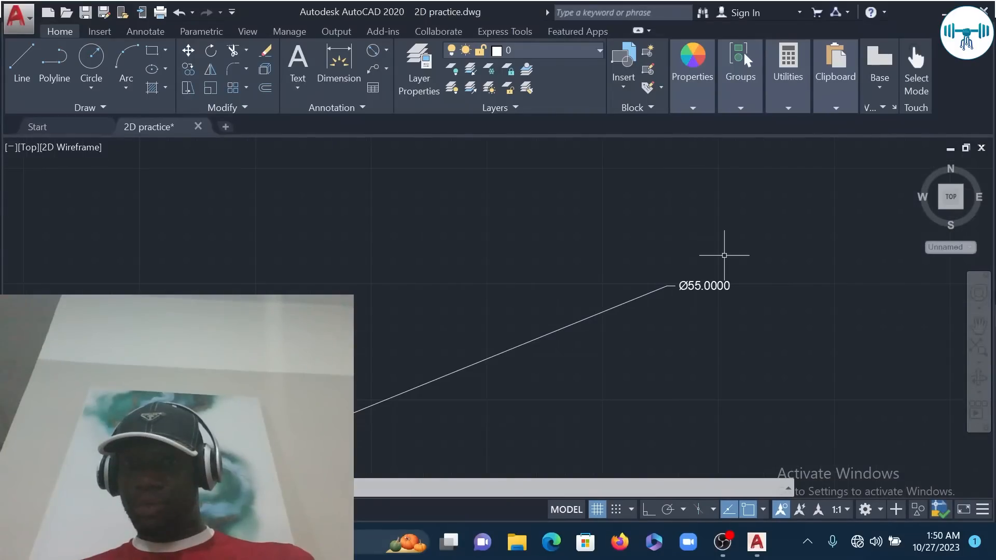
scroll(722, 352, "up", 3)
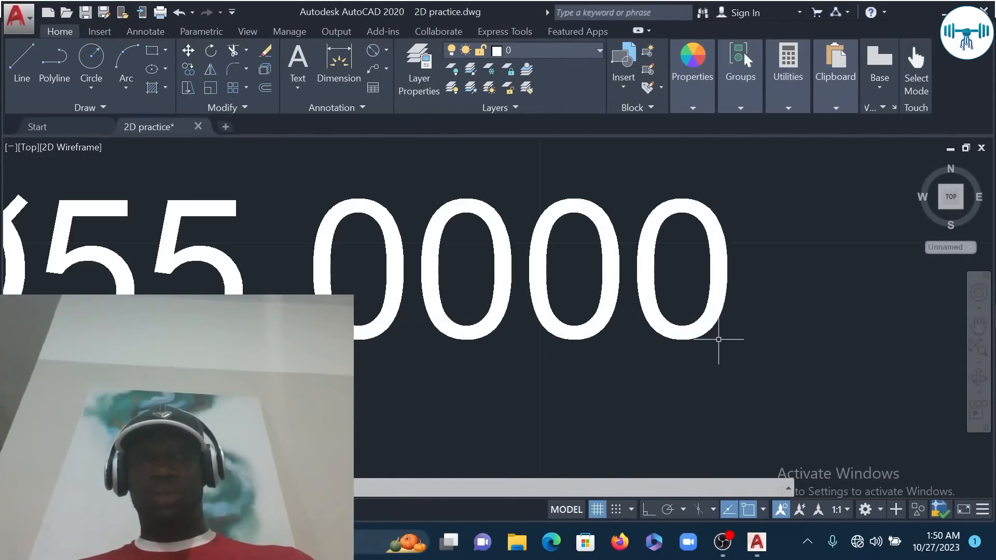
scroll(718, 327, "down", 4)
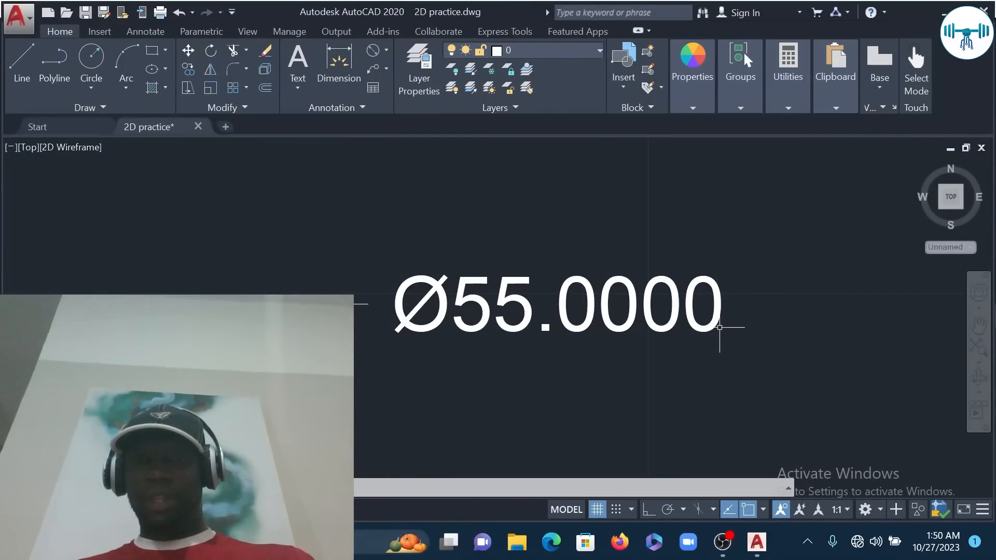
scroll(718, 332, "down", 5)
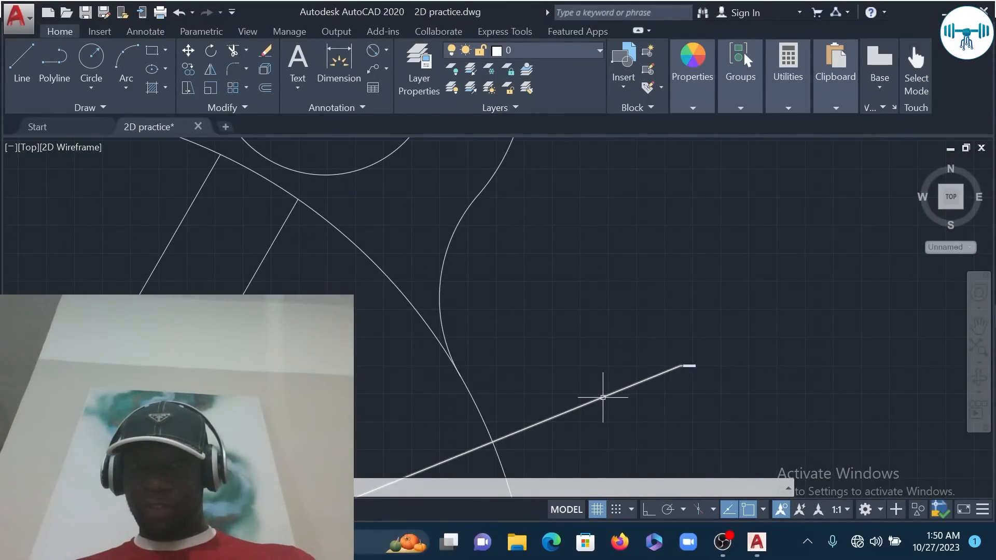
scroll(601, 395, "down", 8)
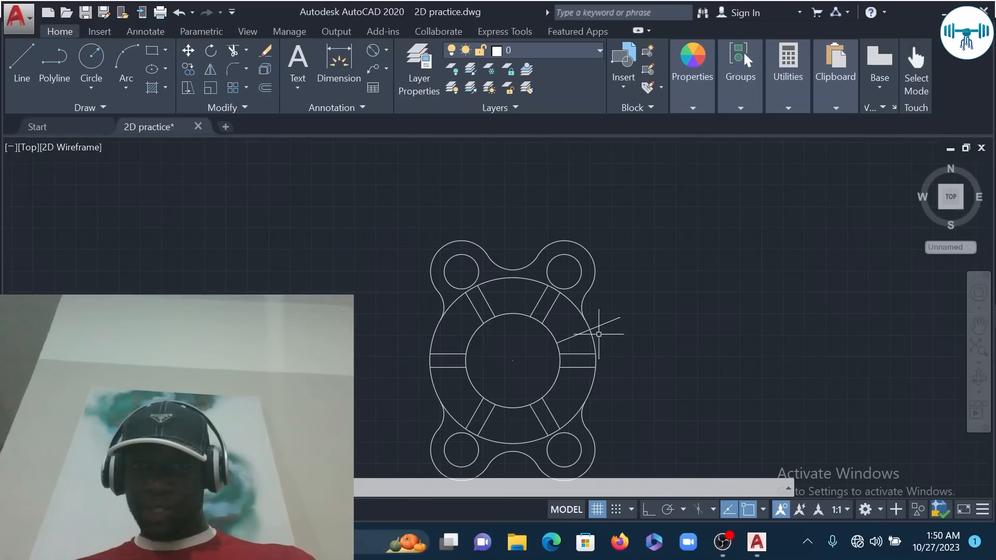
scroll(614, 354, "up", 4)
scroll(626, 331, "down", 2)
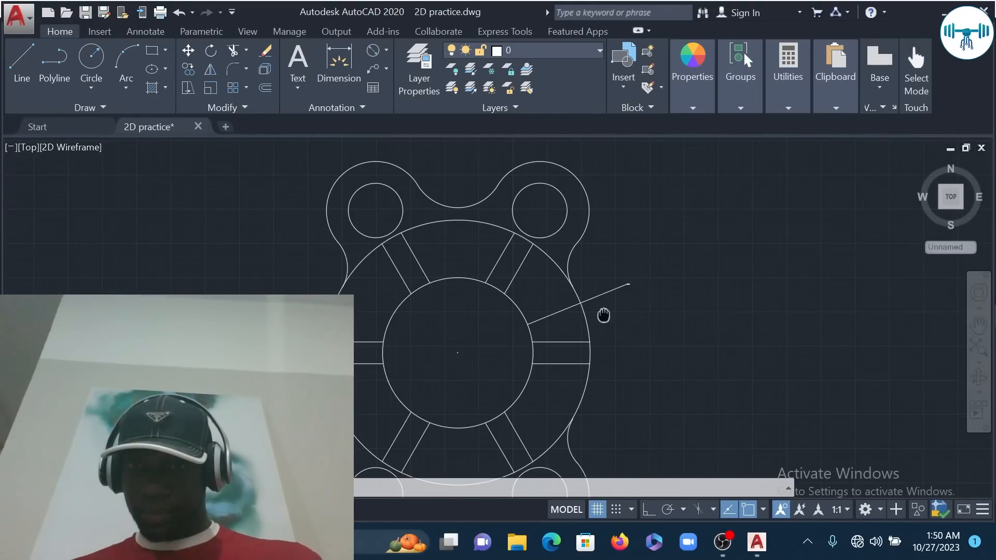
middle_click_drag(603, 313, 643, 276)
scroll(647, 275, "up", 2)
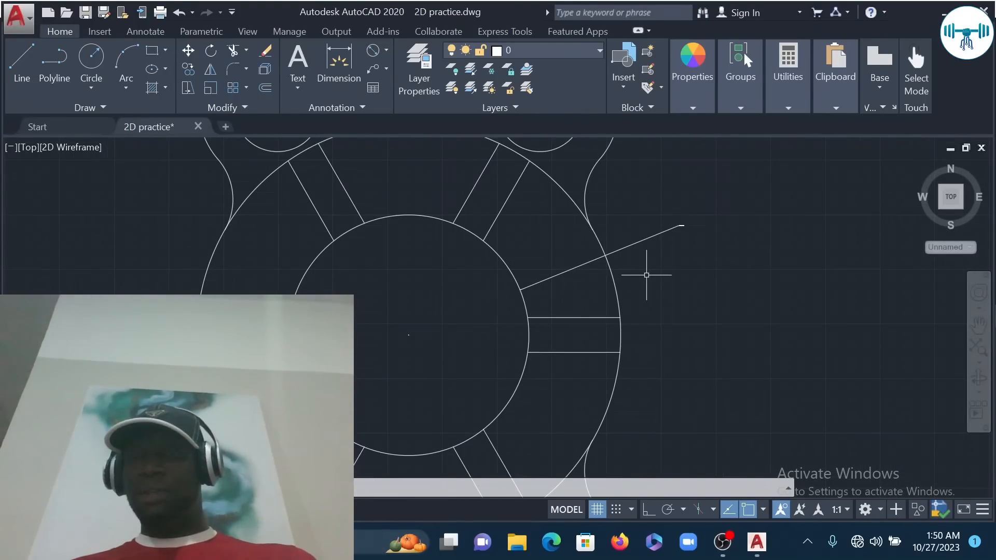
scroll(646, 275, "down", 4)
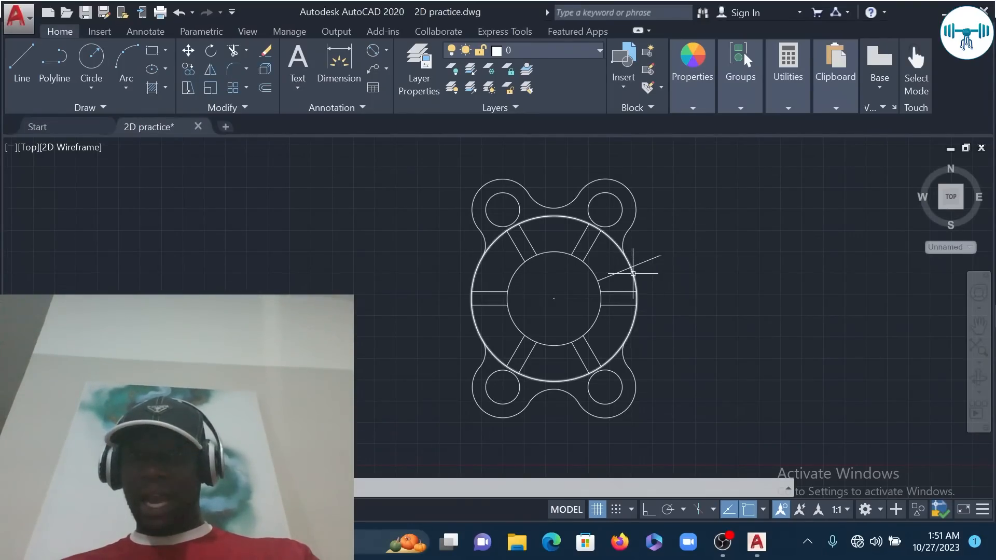
Set the text height of the inner circle's diameter dimension to 5.
left_click(657, 256)
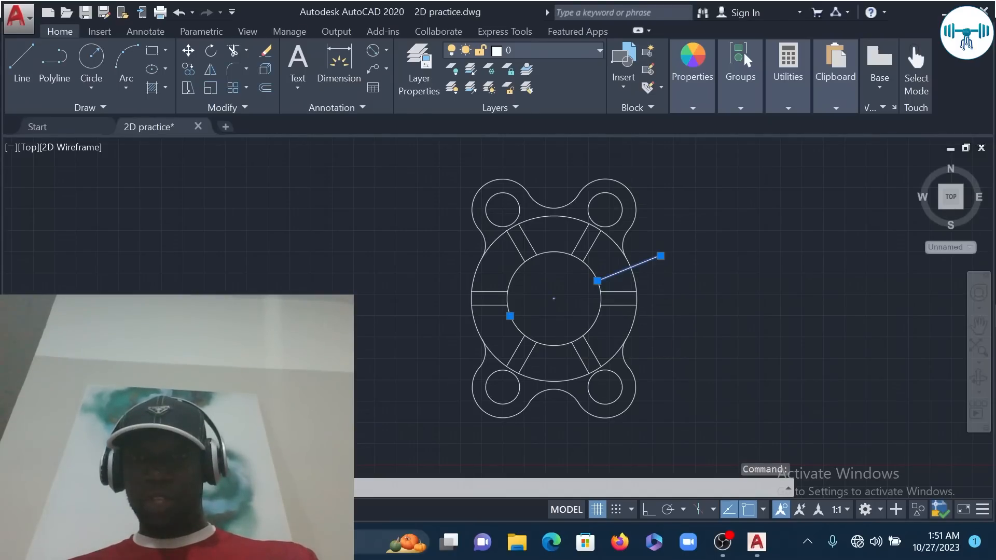
double_click(658, 256)
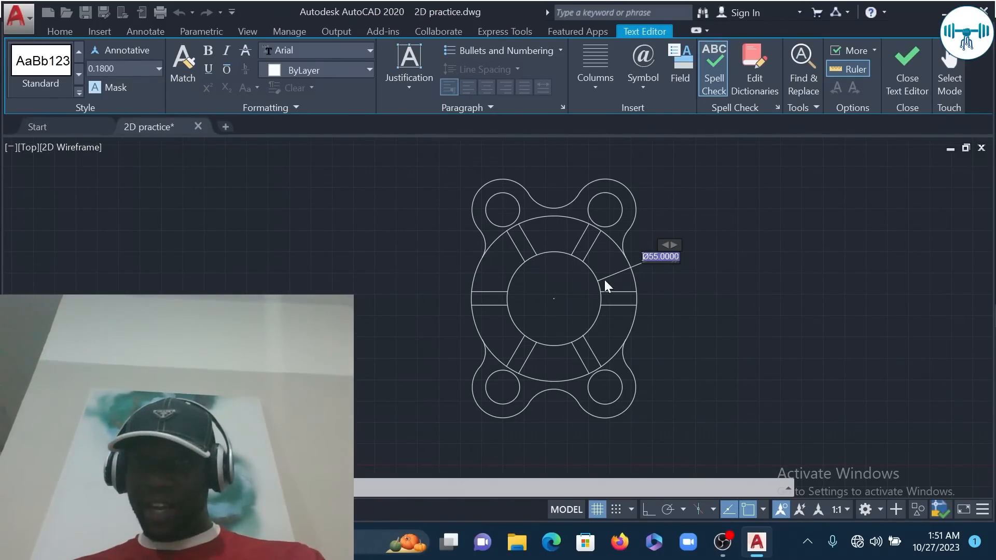
double_click(669, 256)
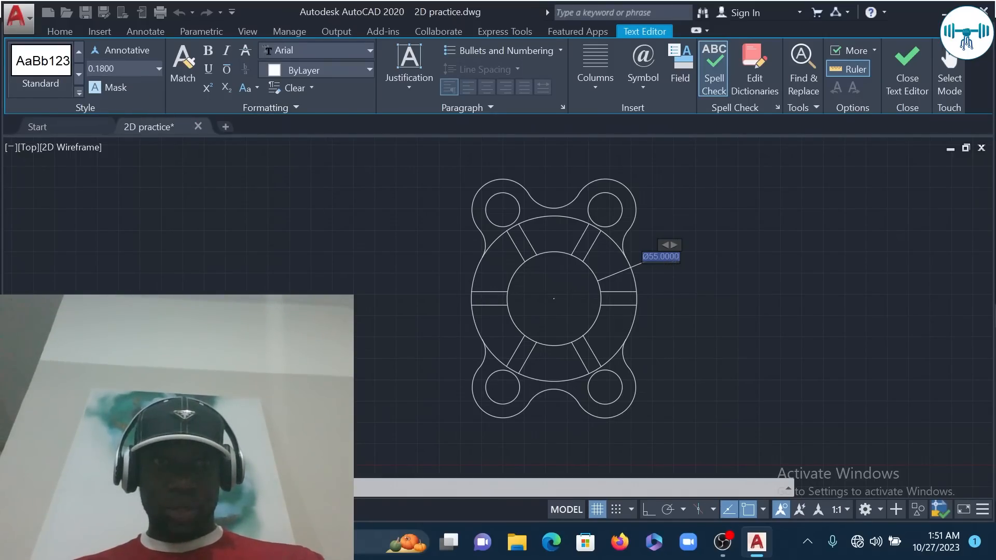
left_click(151, 67)
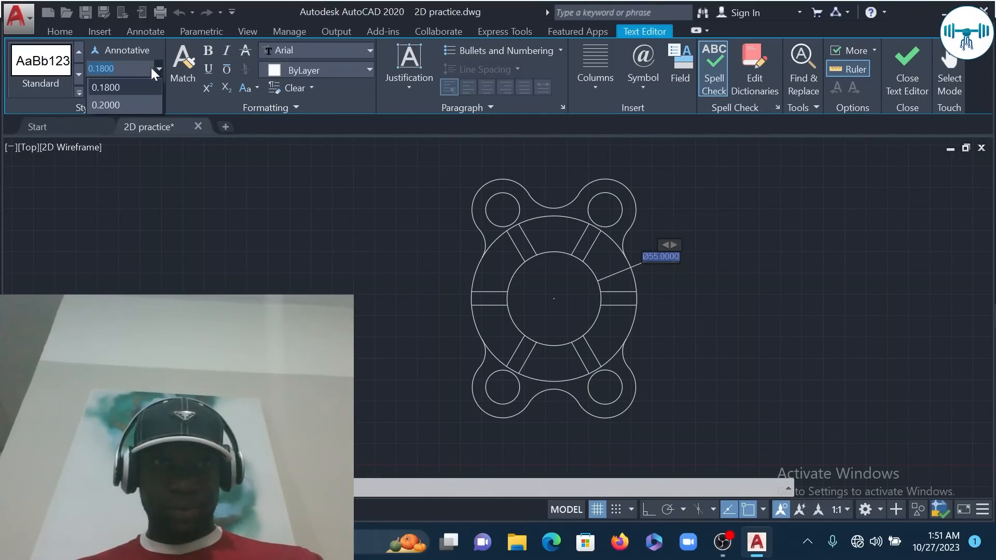
left_click(113, 68)
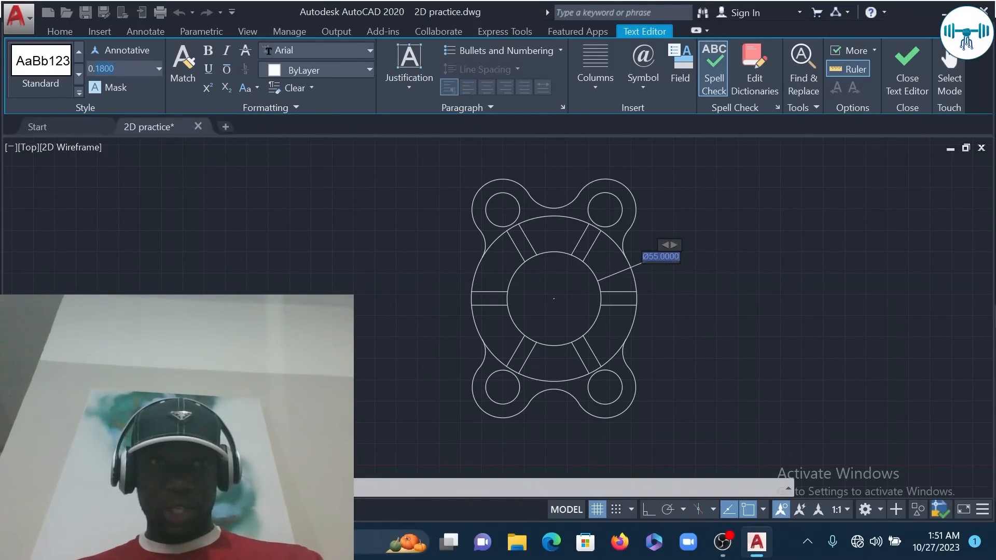
left_click_drag(102, 69, 79, 71)
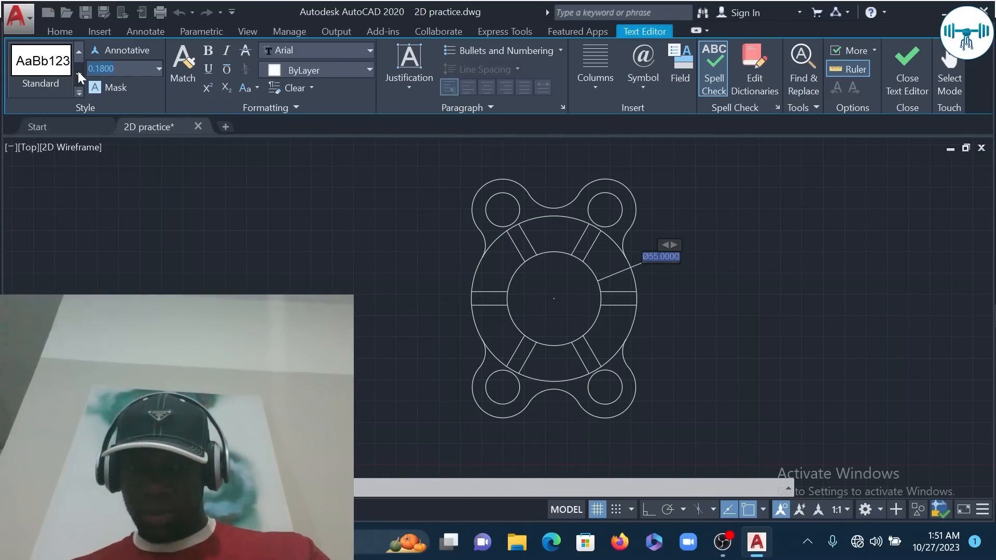
type("5")
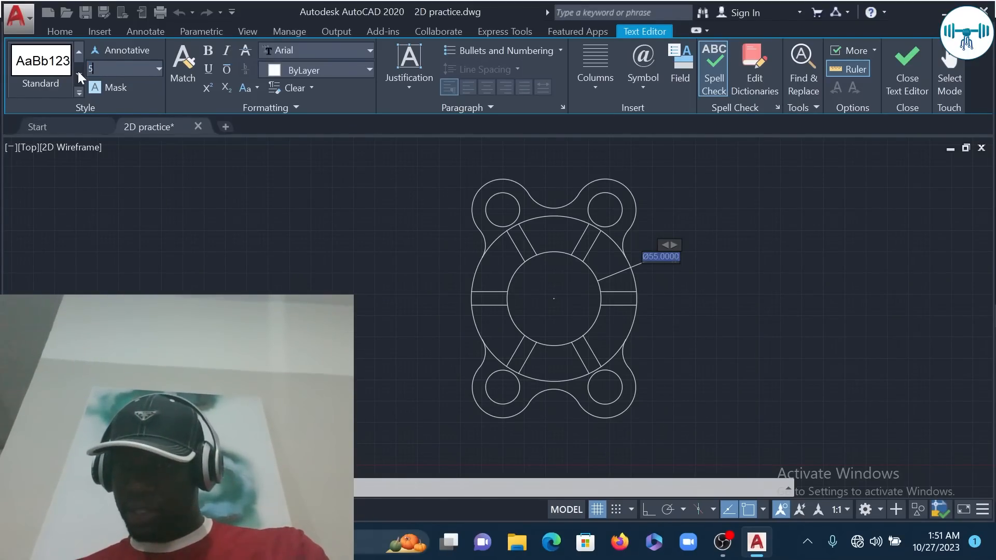
key("Return")
left_click(129, 332)
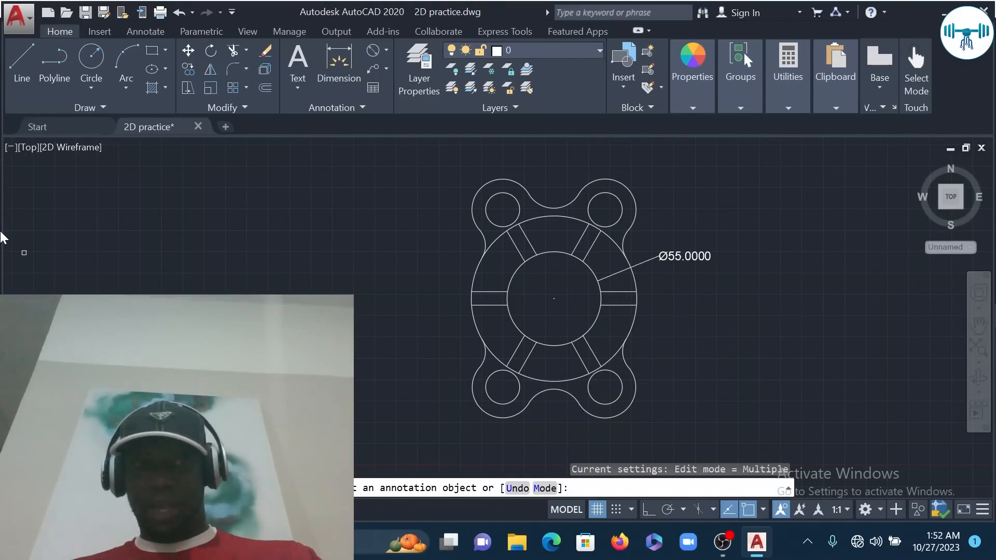
key("Escape")
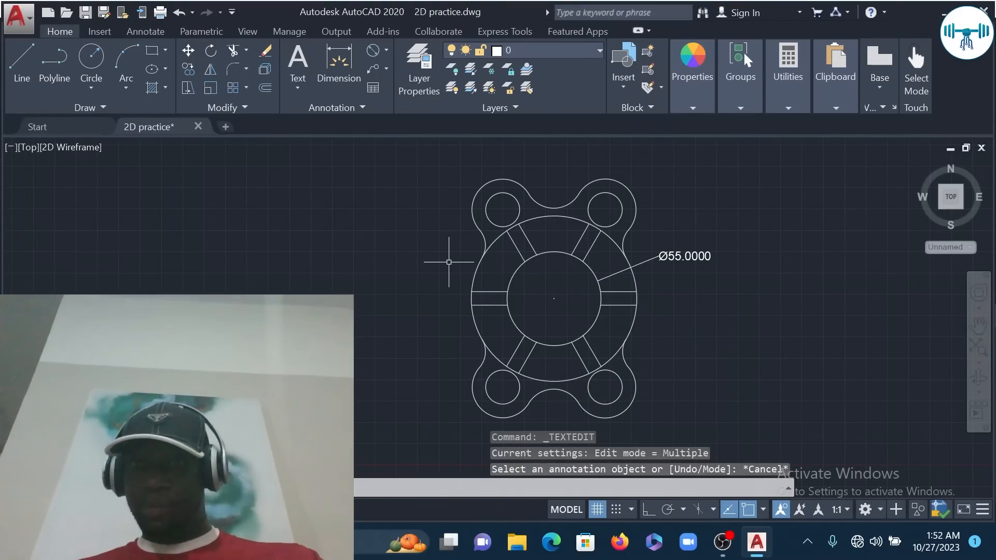
Examine the font and colour choices for the inner circle's diameter dimension text, leaving the text editor without changes.
double_click(670, 256)
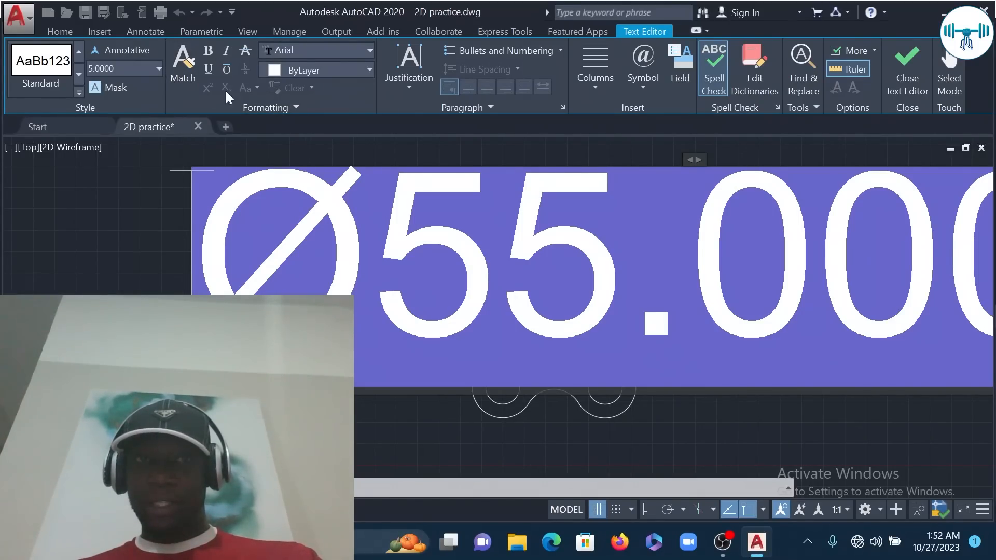
left_click(343, 51)
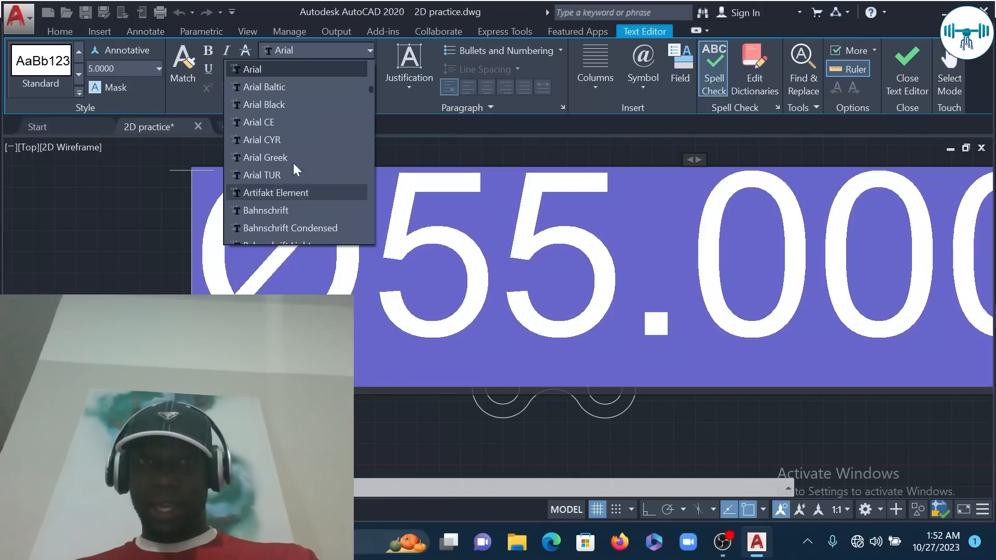
left_click(110, 187)
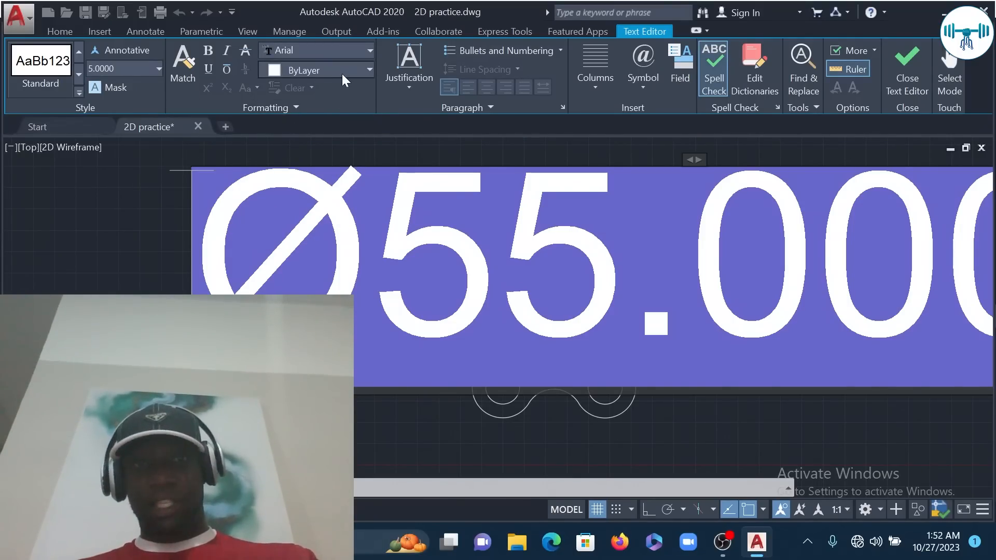
left_click(304, 70)
left_click(135, 273)
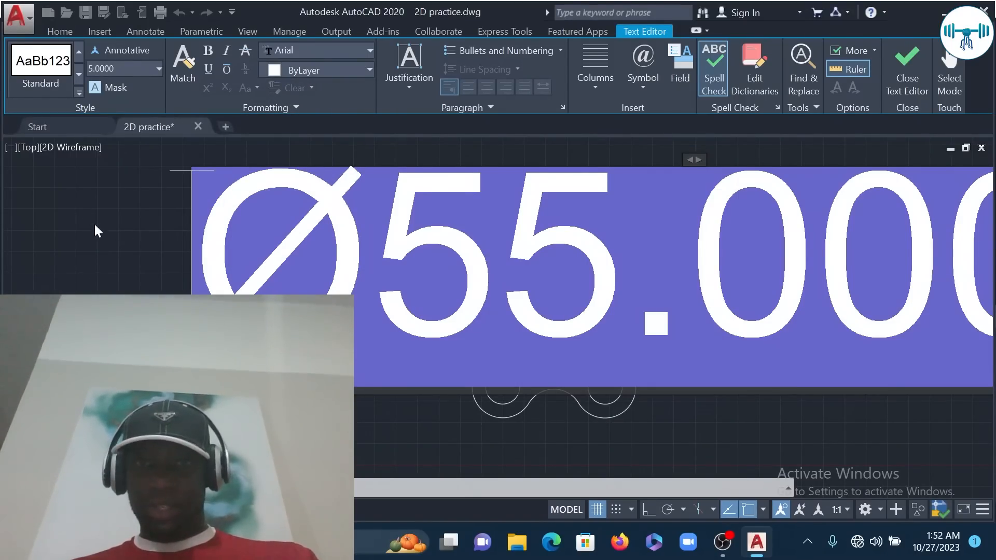
left_click(93, 249)
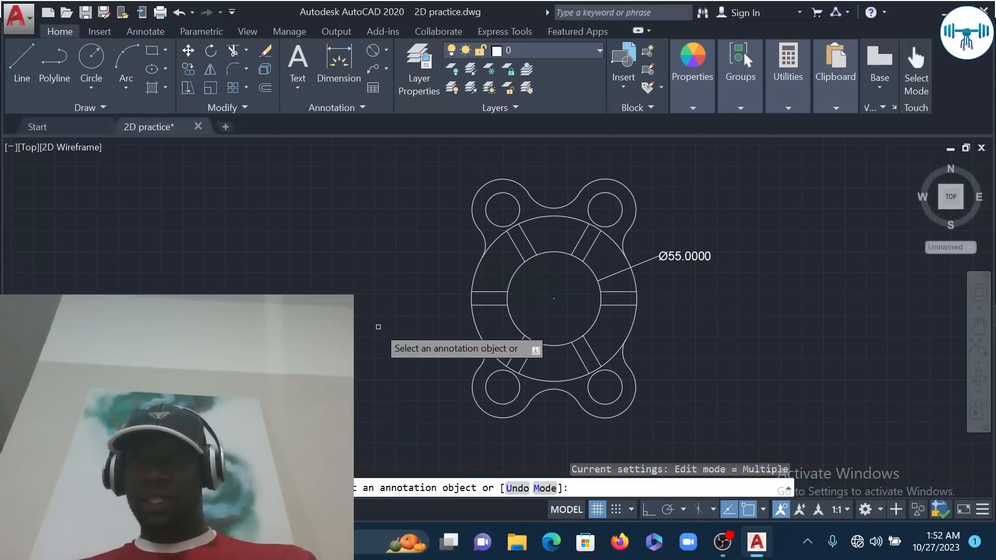
key("Escape")
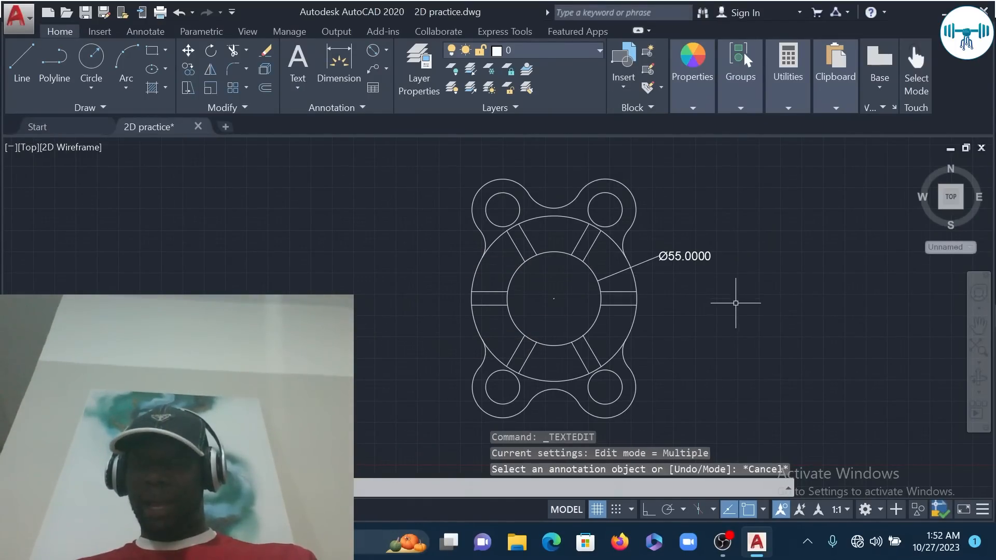
Add a radius dimension to the lower-right corner hole, placing its text outside the part to the upper right.
left_click(384, 50)
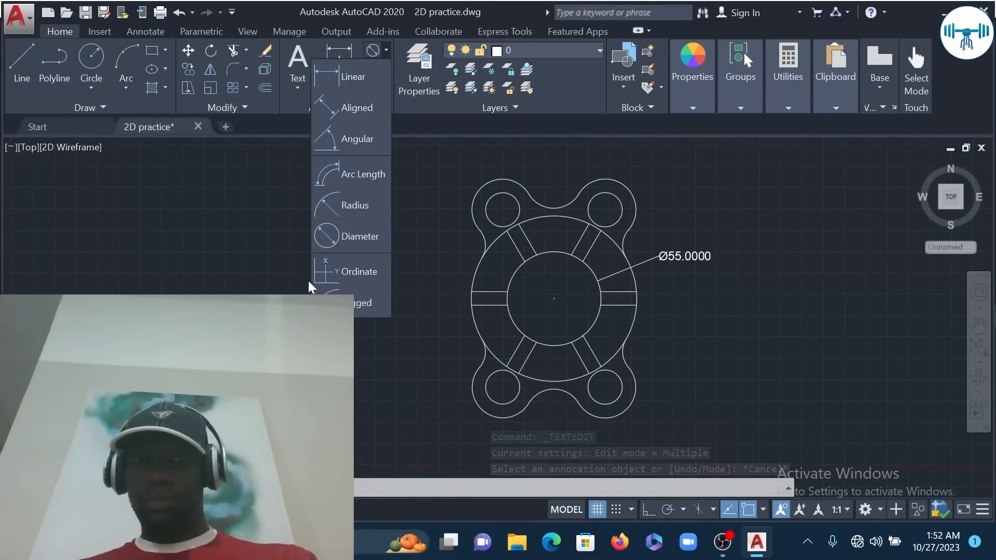
left_click(354, 205)
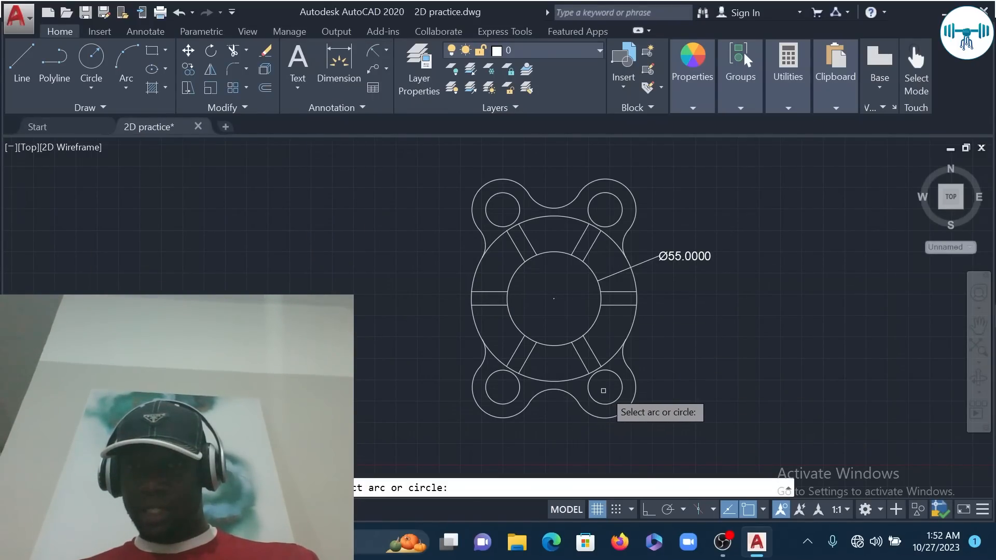
left_click(621, 391)
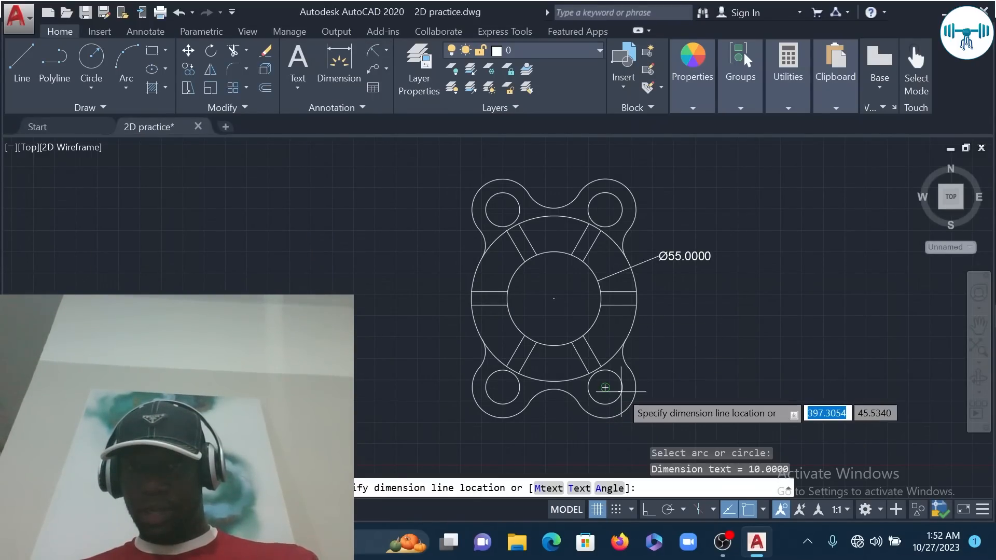
left_click(673, 351)
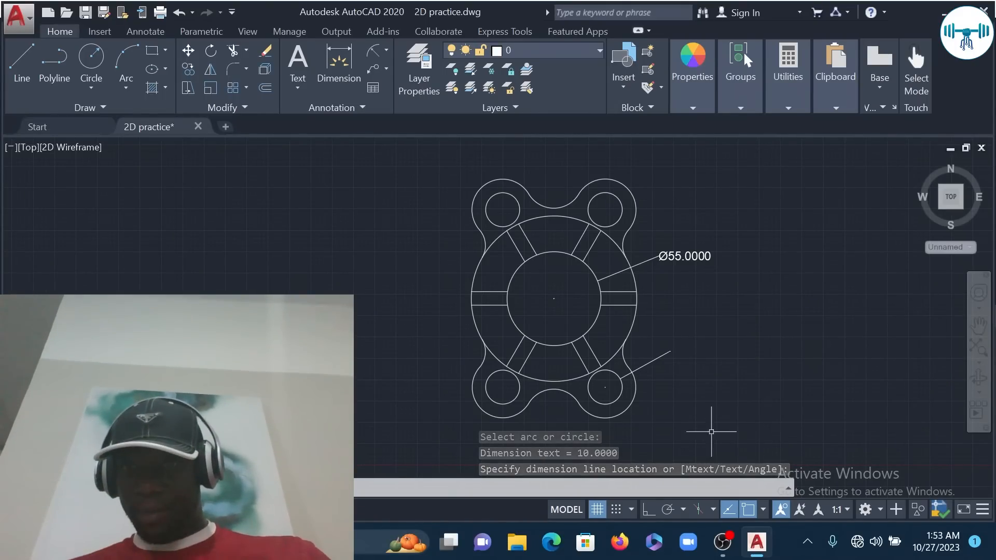
scroll(685, 356, "up", 4)
scroll(605, 338, "up", 4)
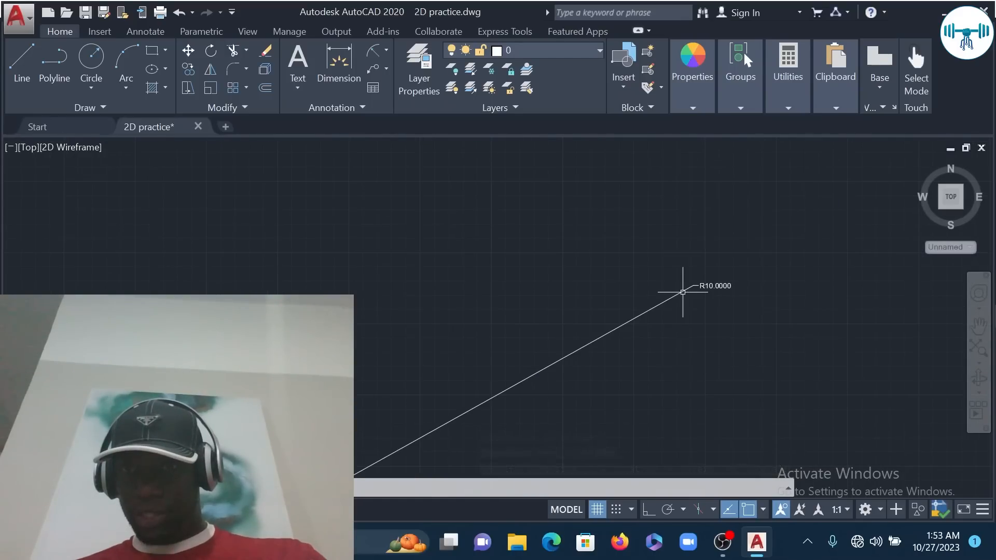
scroll(788, 314, "down", 9)
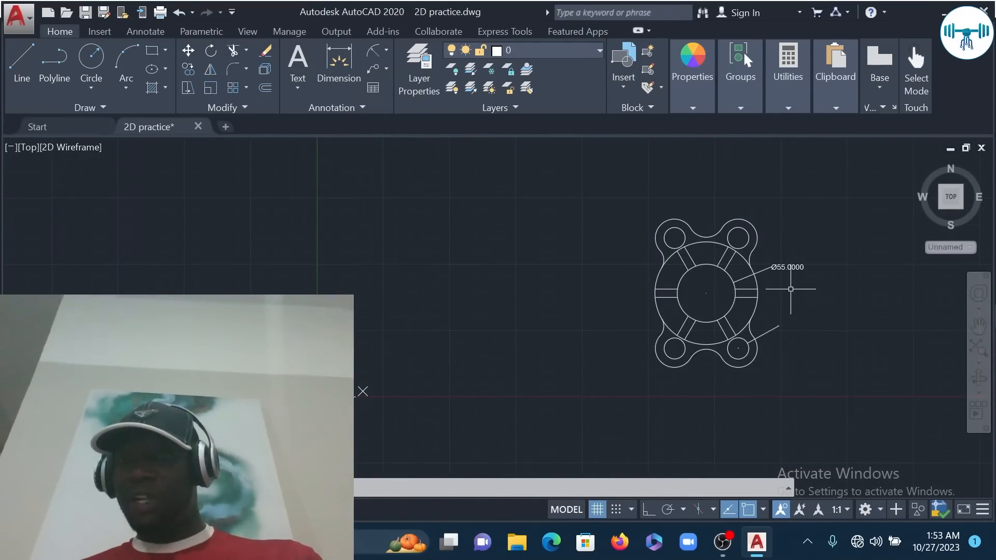
scroll(791, 291, "up", 2)
mouse_move(734, 300)
middle_mouse_down()
mouse_move(620, 352)
mouse_move(615, 323)
middle_mouse_up()
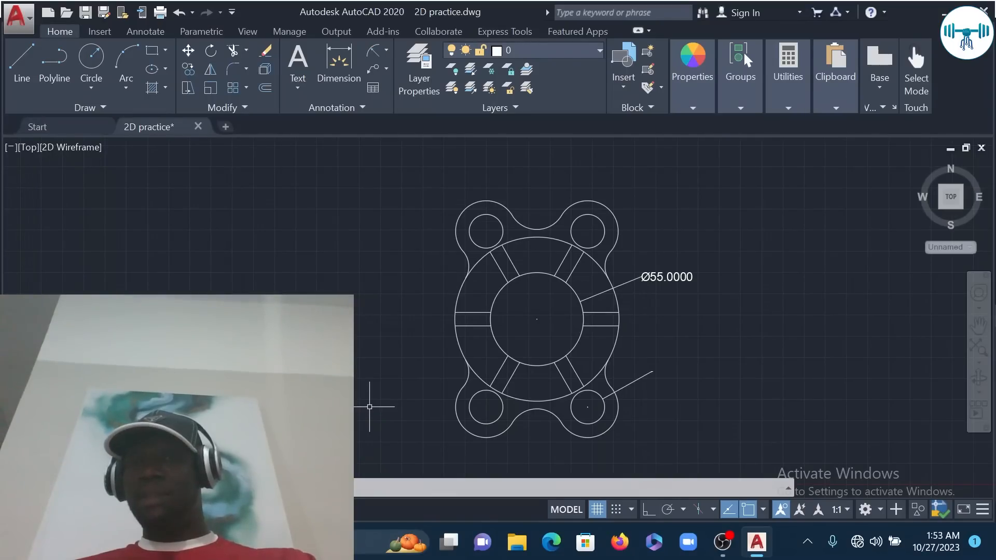
Open the Standard dimension style for modification from the Dimension Style Manager, without creating a new style.
left_click(340, 109)
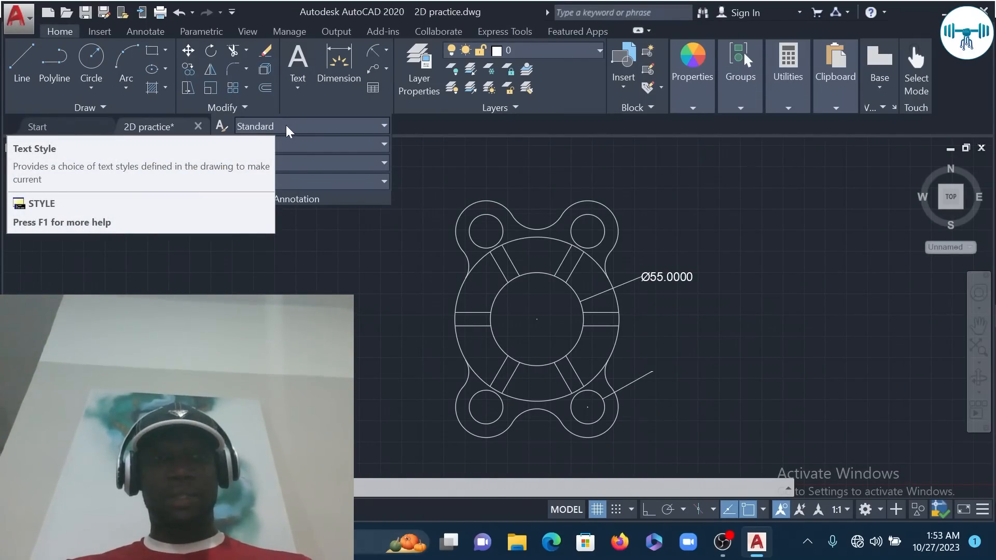
left_click(313, 144)
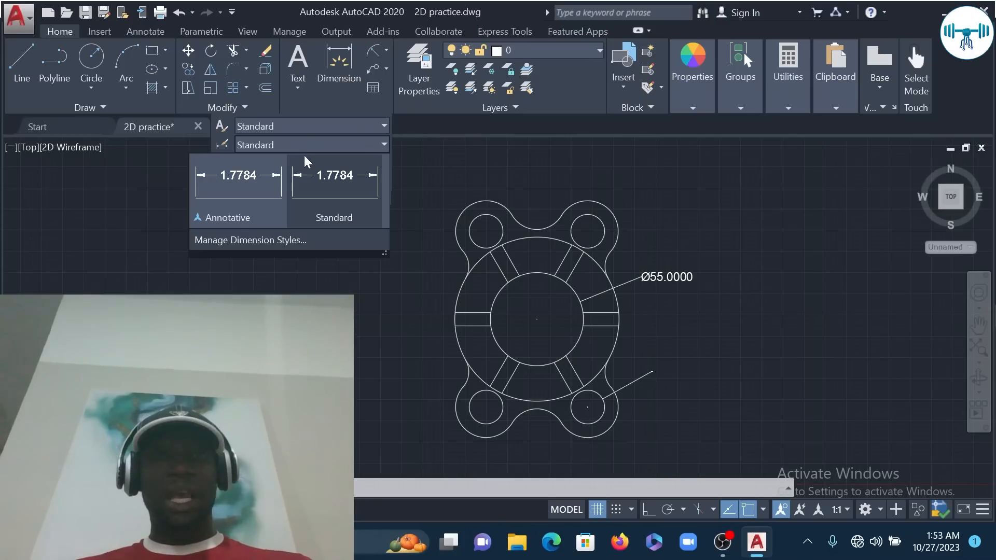
left_click(252, 241)
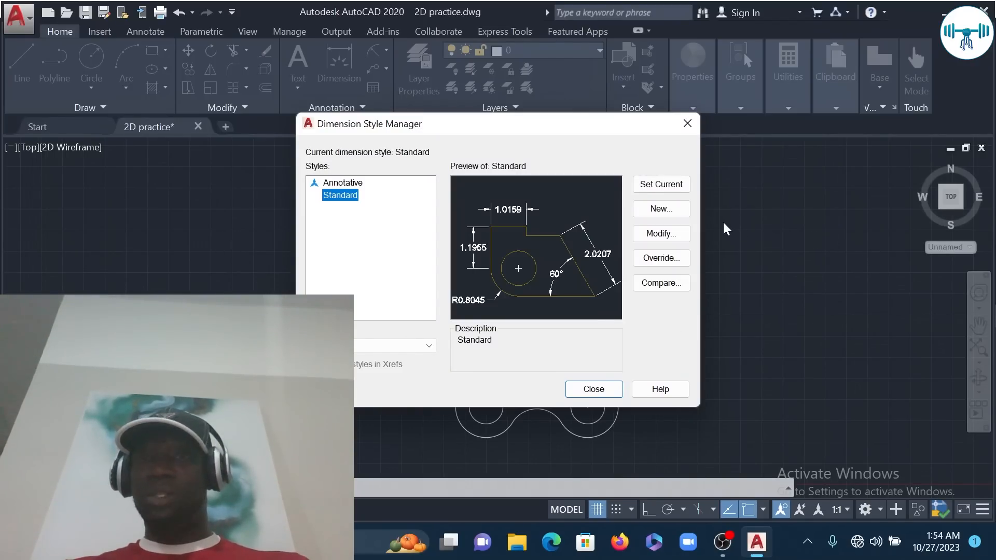
left_click(659, 209)
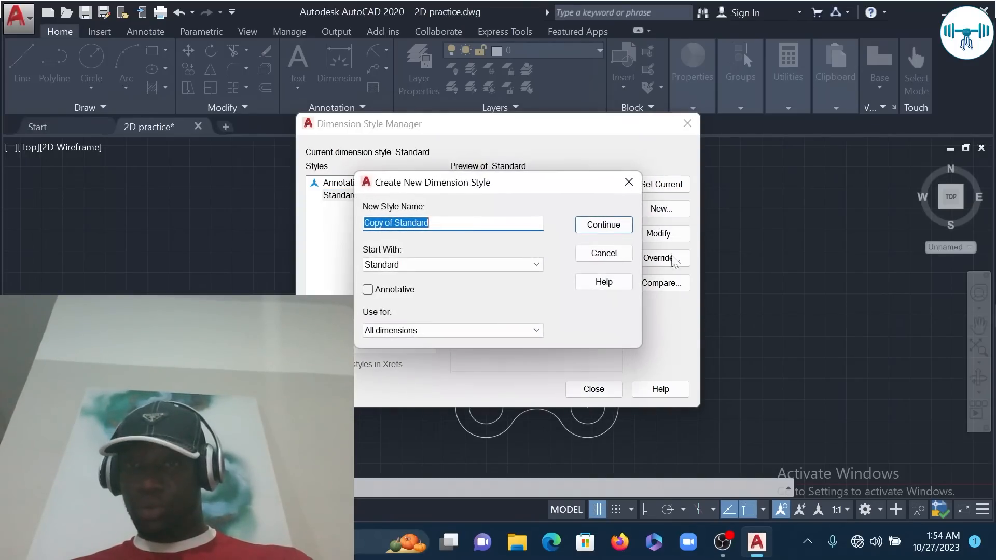
left_click(628, 182)
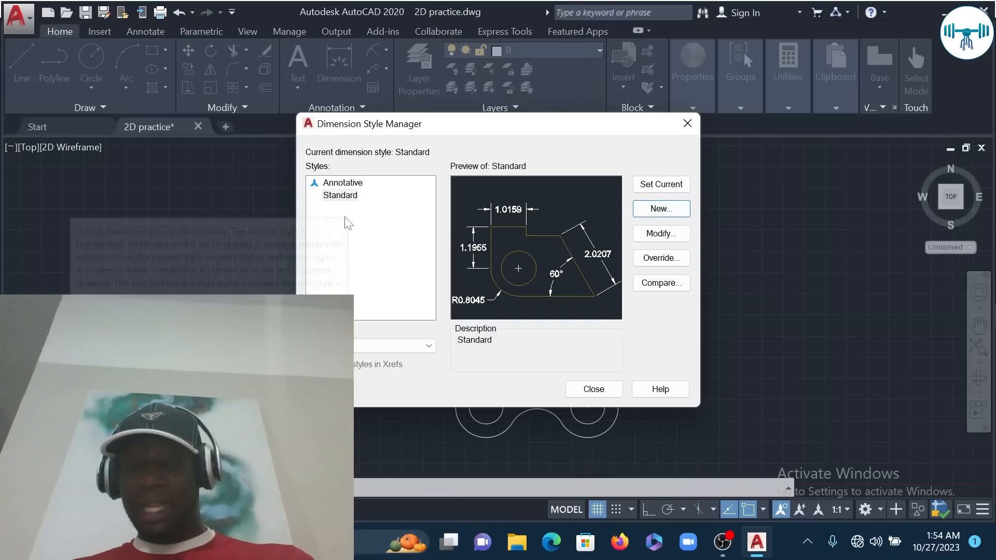
left_click(671, 234)
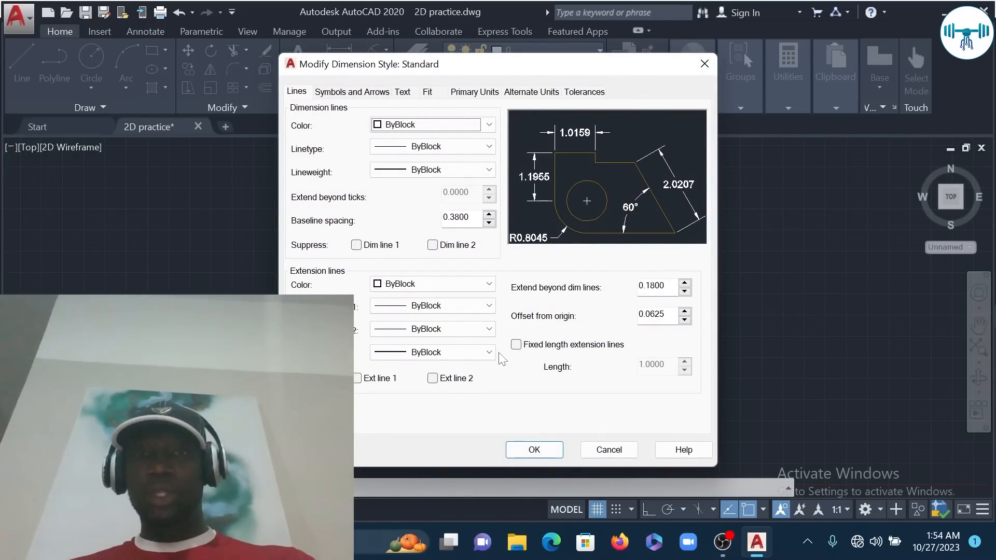
mouse_move(559, 64)
left_mouse_down()
mouse_move(256, 192)
mouse_move(497, 46)
mouse_move(564, 79)
left_mouse_up()
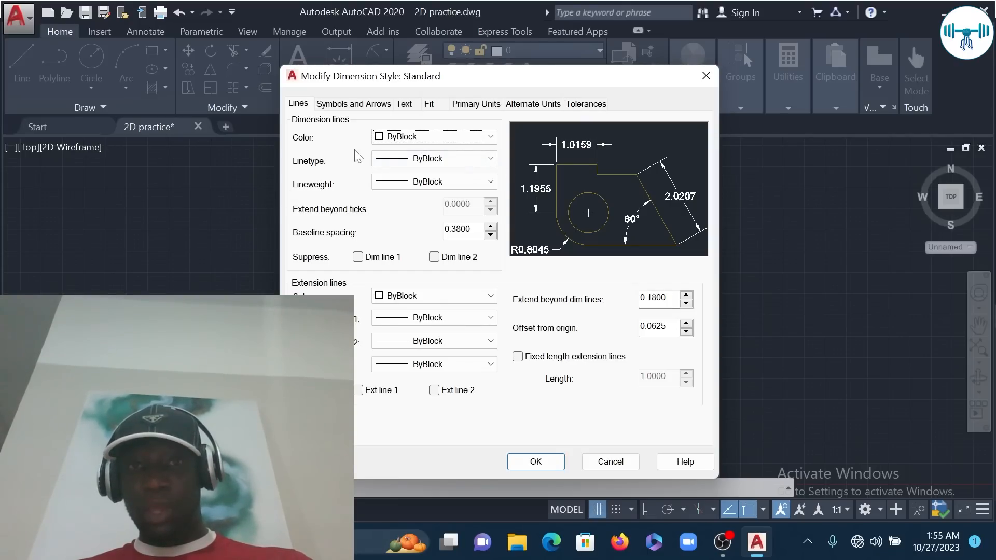
Check the linetype choices for dimension lines, and try suppressing dimension lines 1 and 2 before restoring both.
left_click(490, 159)
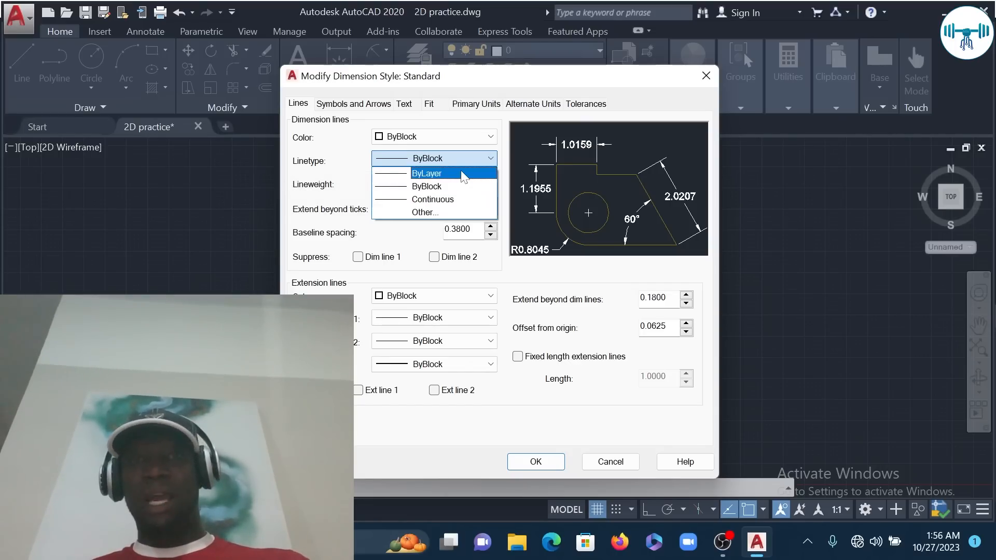
left_click(492, 159)
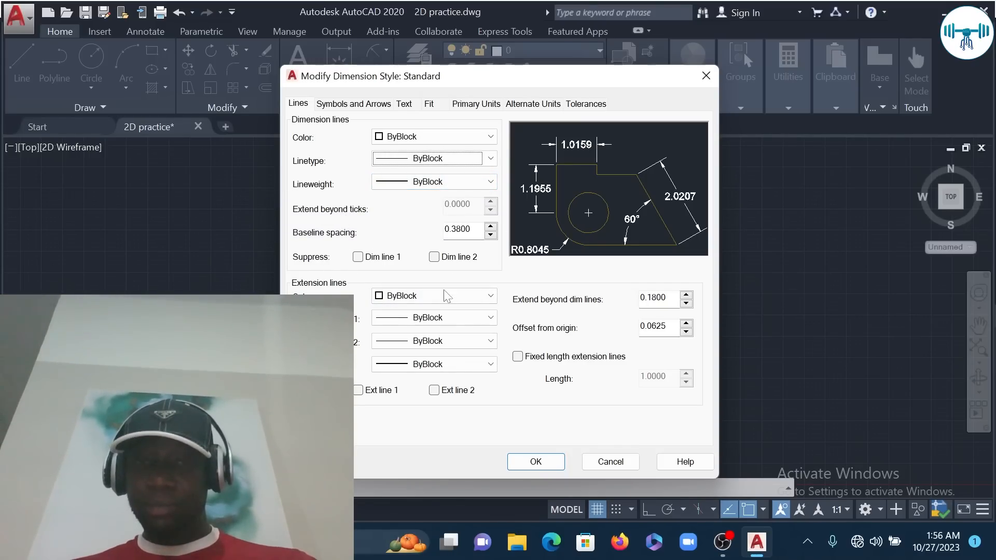
left_click(358, 256)
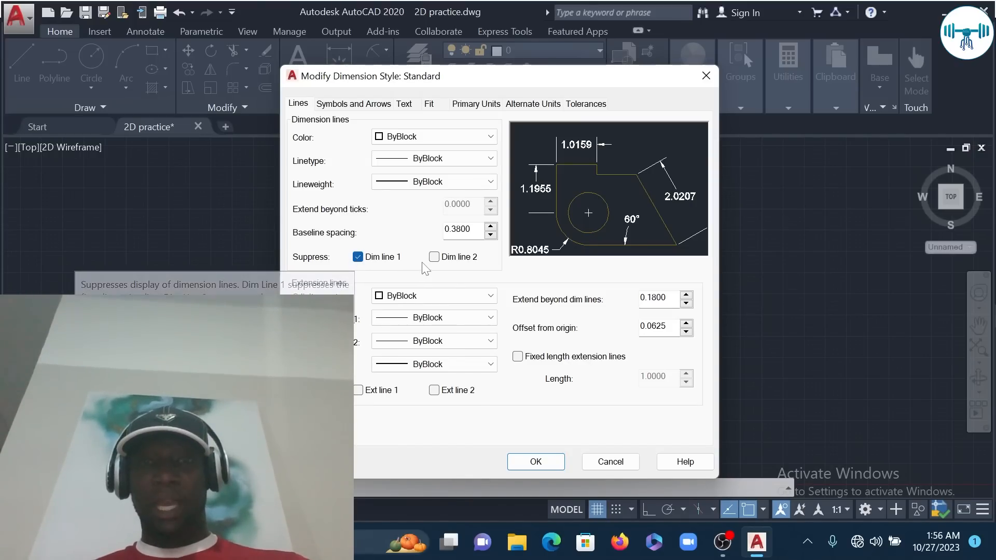
left_click(435, 257)
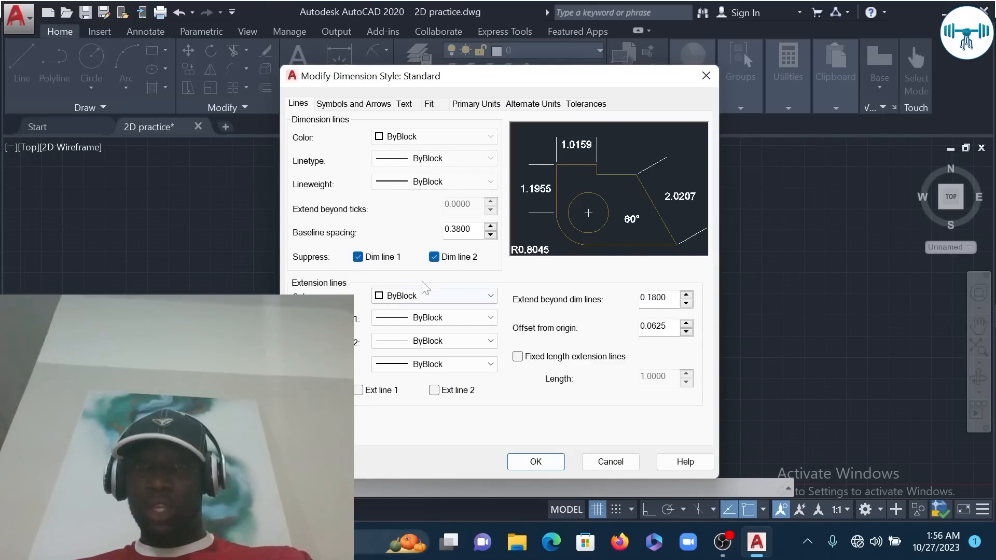
left_click(434, 257)
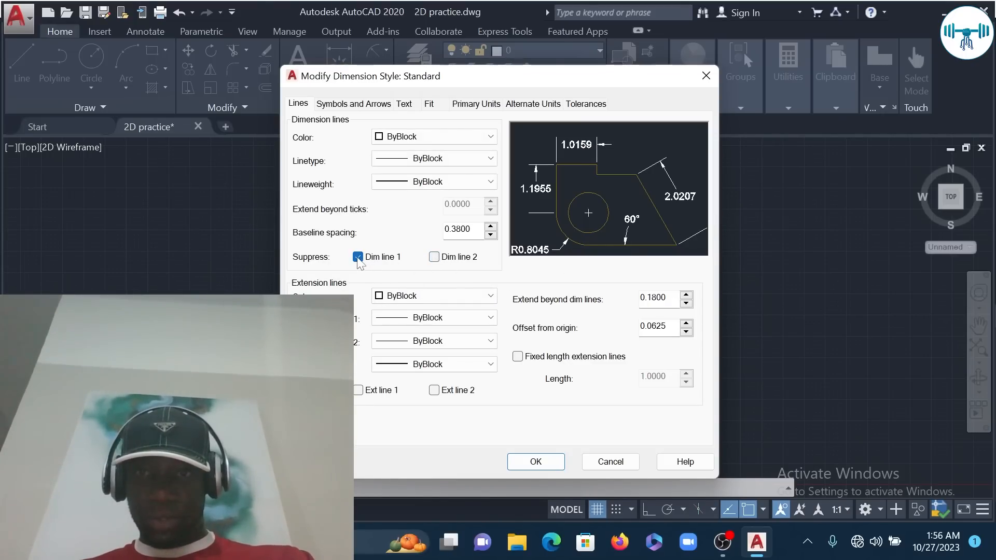
left_click(358, 257)
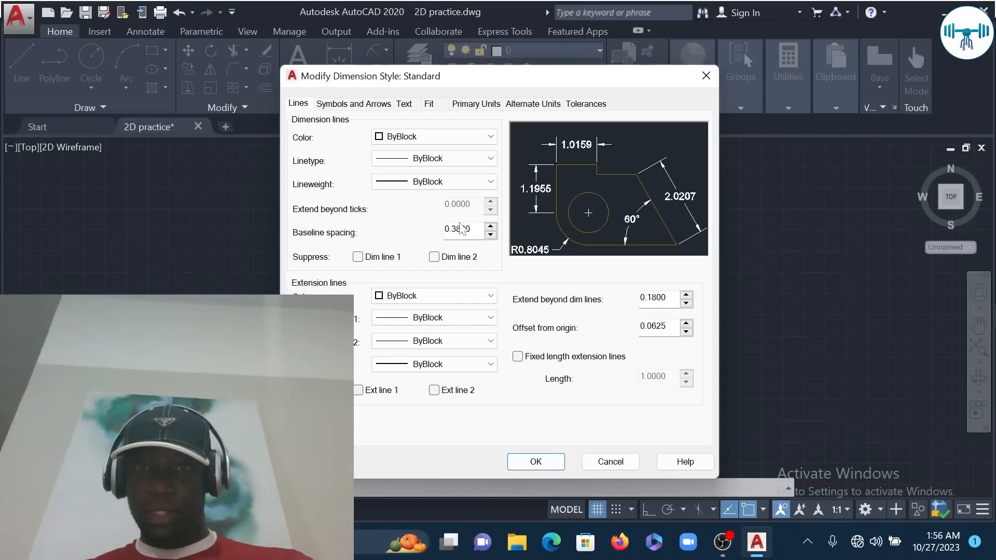
Set the baseline spacing of the dimension lines to 0.3830.
left_click(490, 227)
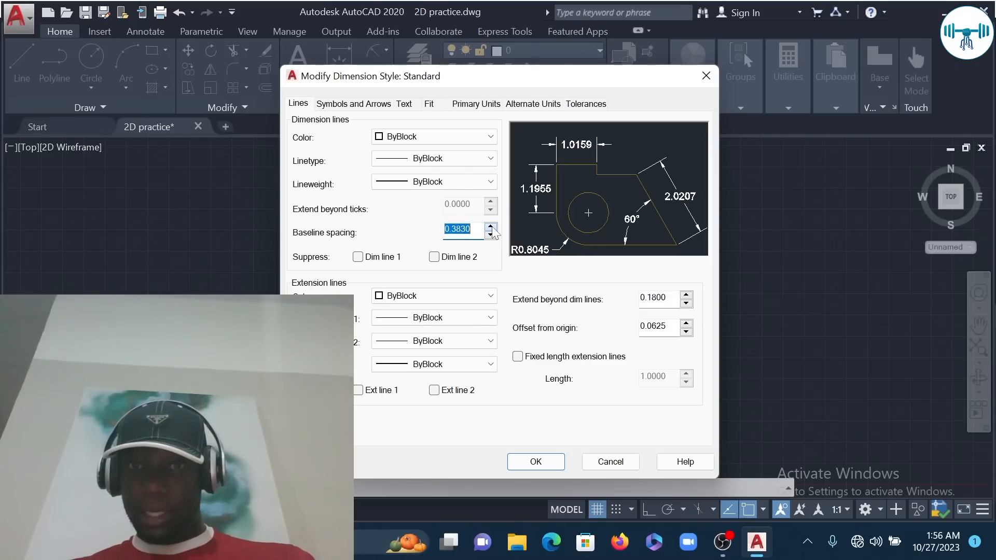
left_click(491, 228)
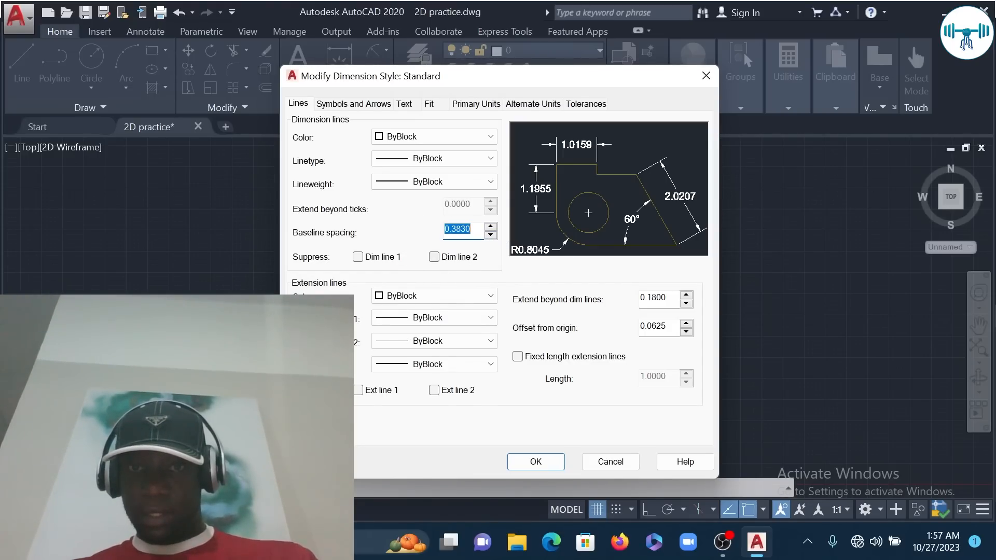
left_click(475, 231)
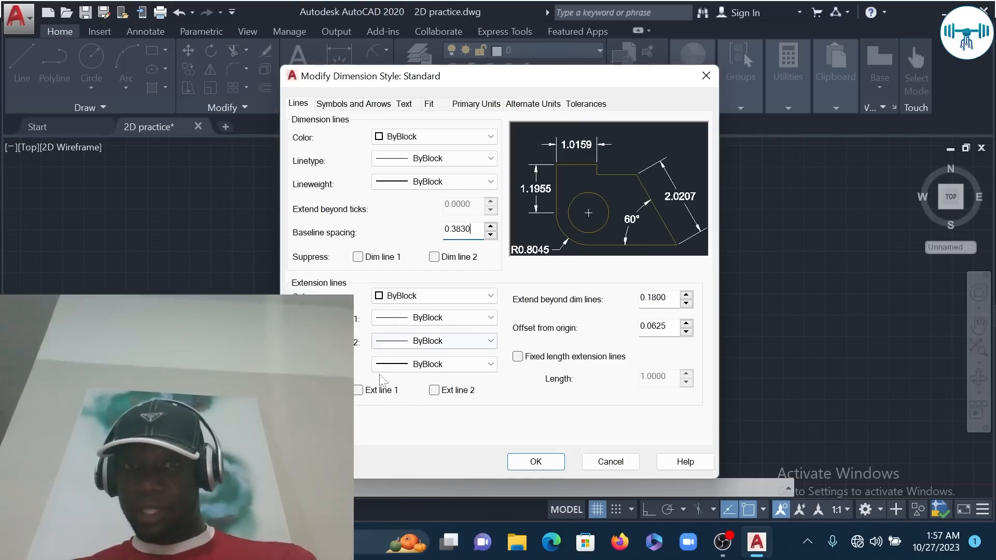
Try suppressing extension lines 1 and 2 in the Standard style, and restore both.
left_click(358, 390)
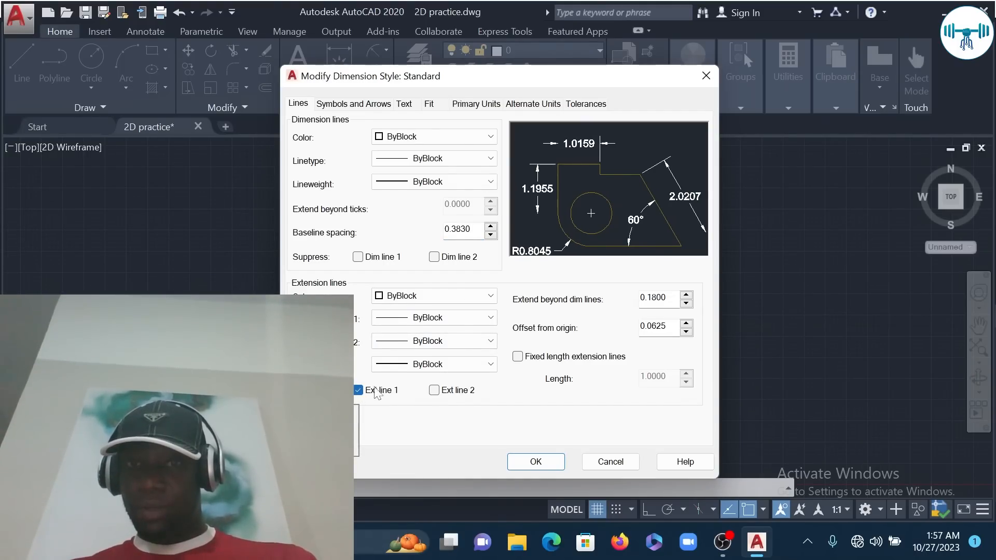
left_click(434, 390)
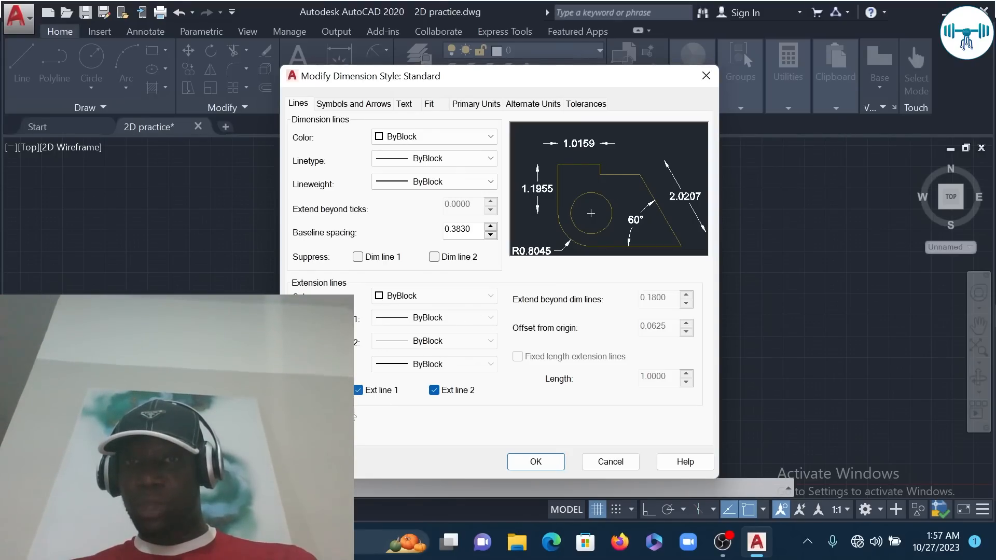
left_click(358, 390)
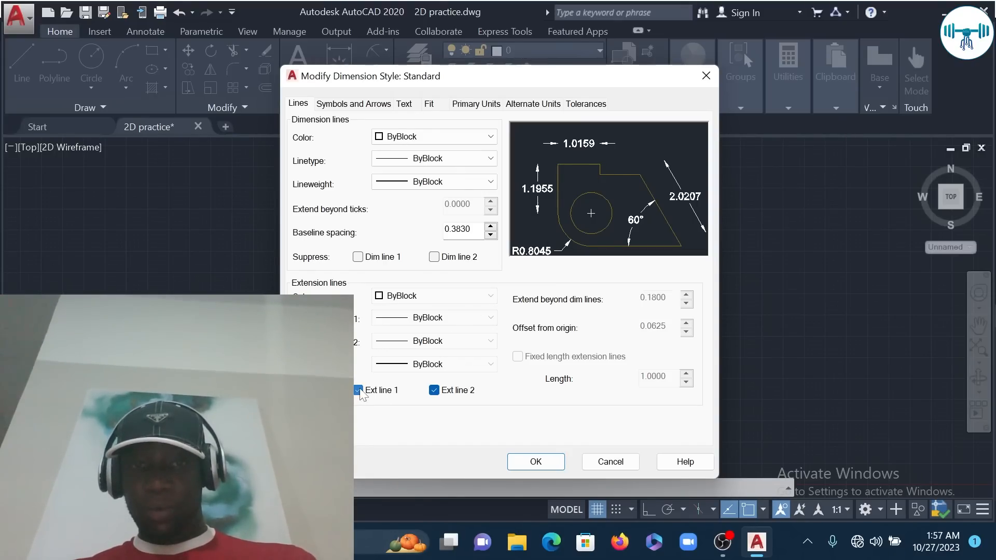
left_click(434, 390)
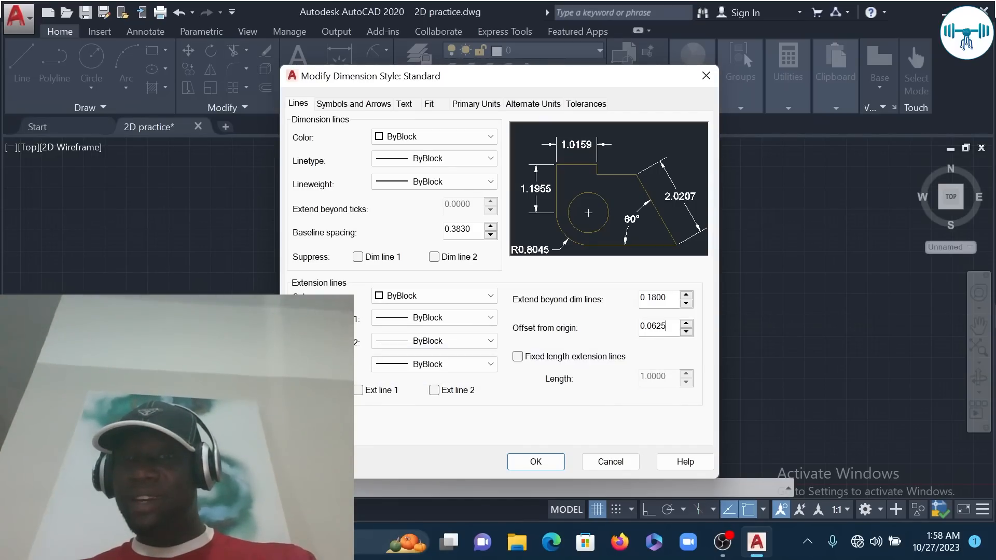
Try an extension line offset from origin of 1, and lower it in small increments to 0.9945.
left_click_drag(668, 327, 645, 327)
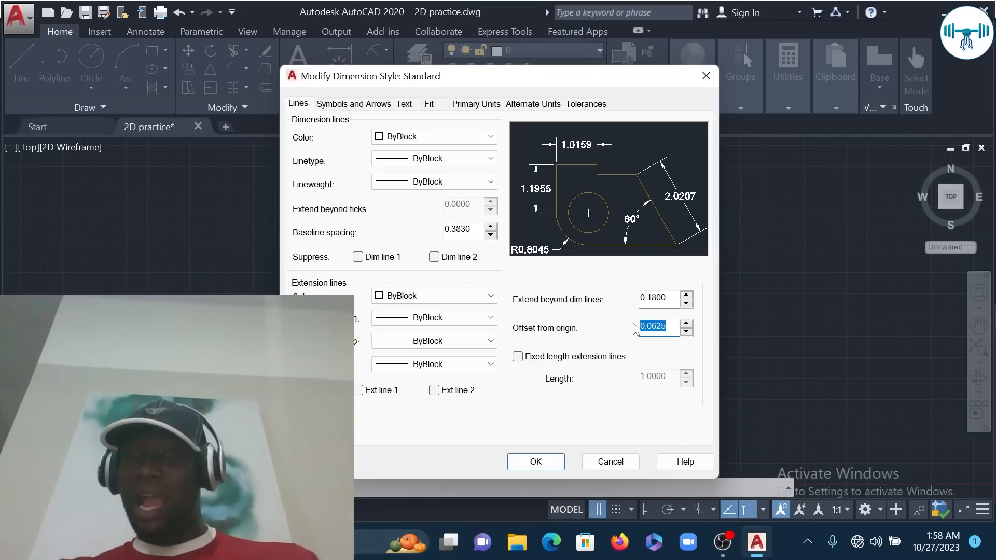
type("1")
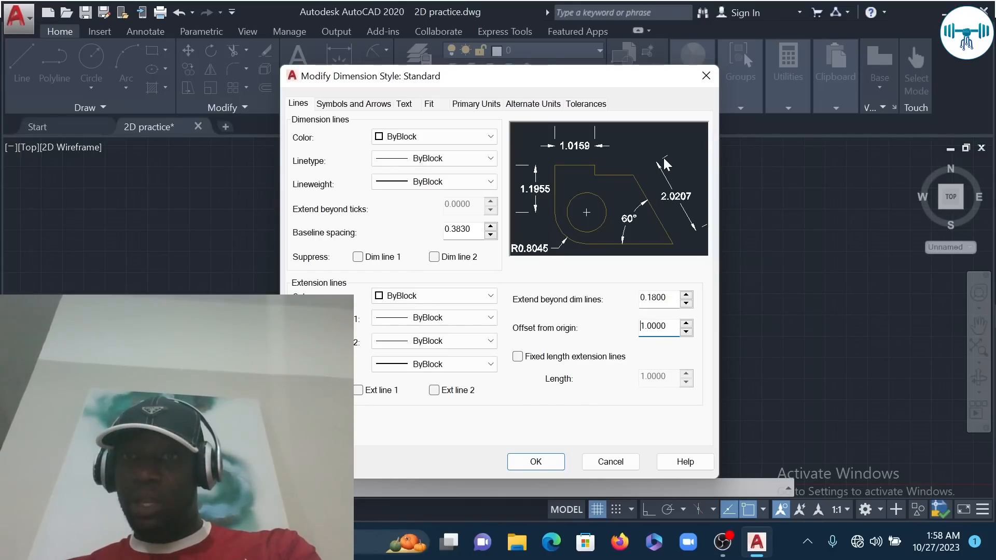
left_click(685, 332)
left_click(686, 332)
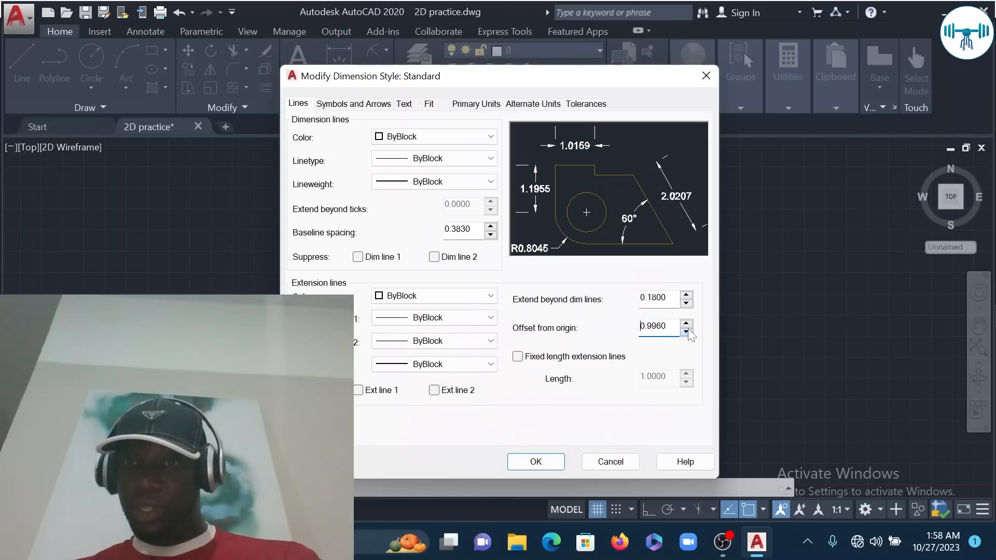
left_click(686, 332)
left_click(686, 332)
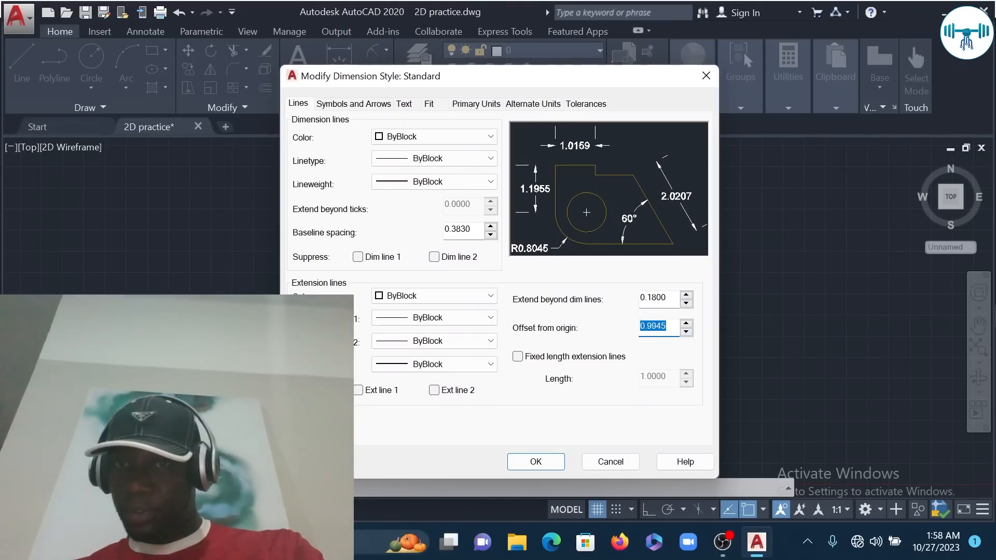
Try an extension line offset from origin of 0.5, and set it to 0.1000.
left_click_drag(667, 325, 613, 326)
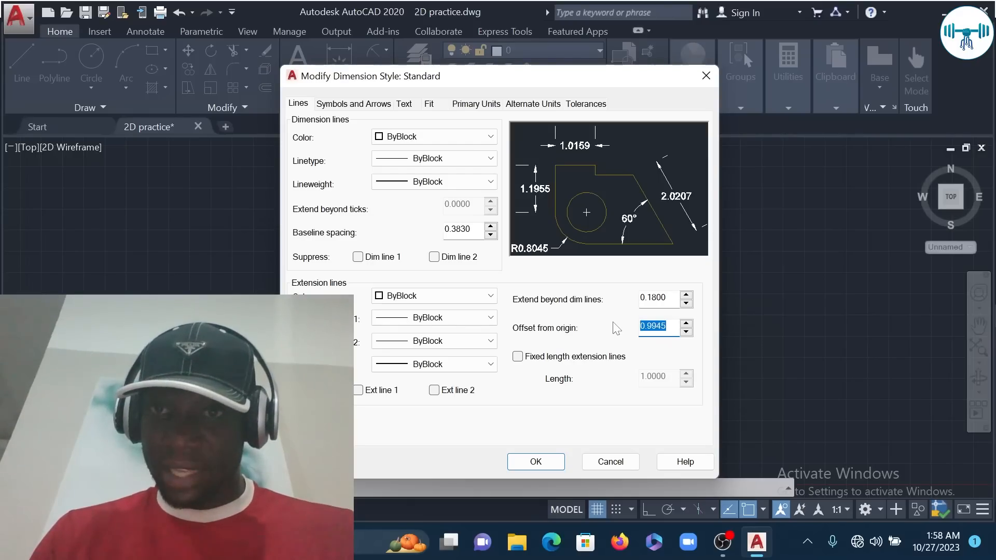
type("0.5")
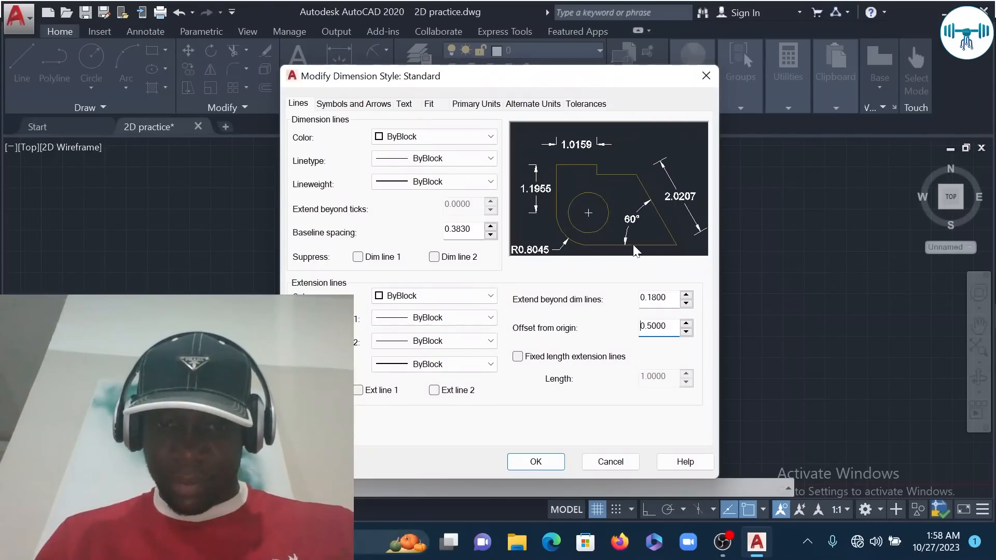
type("0")
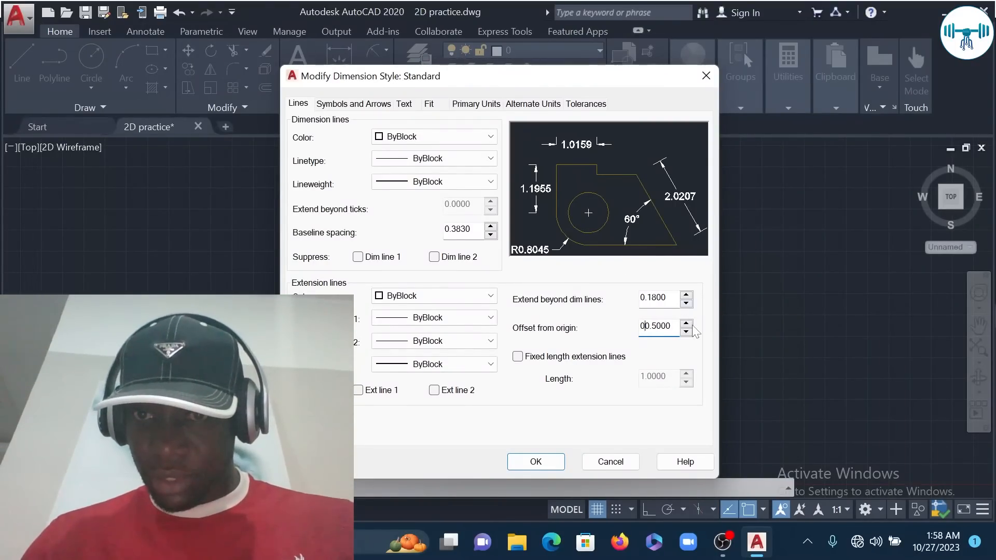
left_click_drag(671, 326, 631, 330)
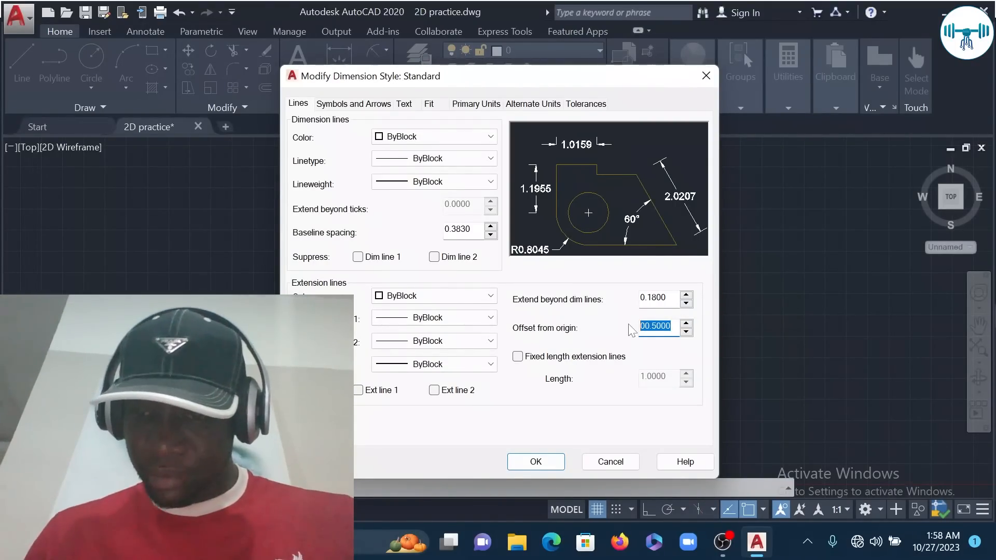
type("0.1000")
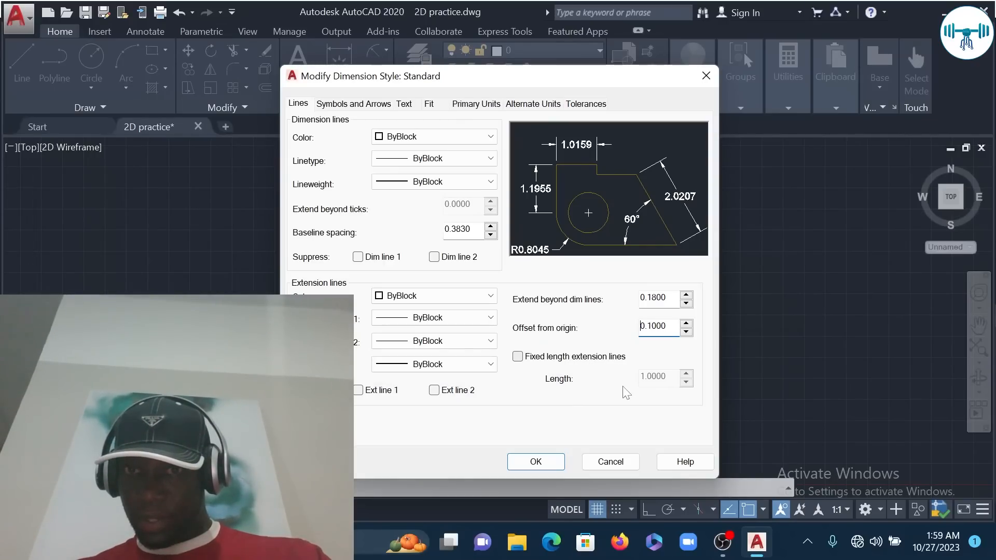
Check the choices for the first arrowhead, keep Closed filled, and set the arrow size to 0.2.
left_click(360, 105)
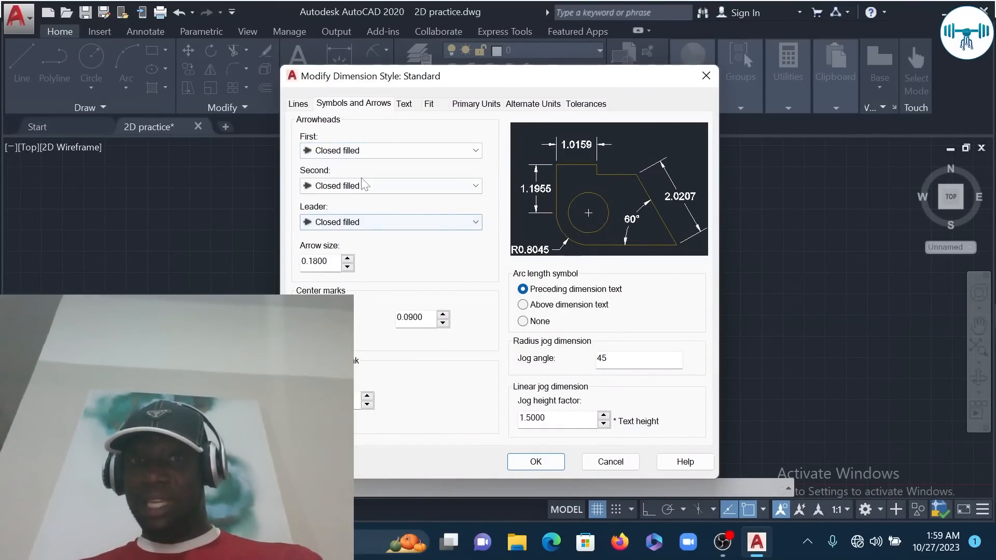
left_click(369, 151)
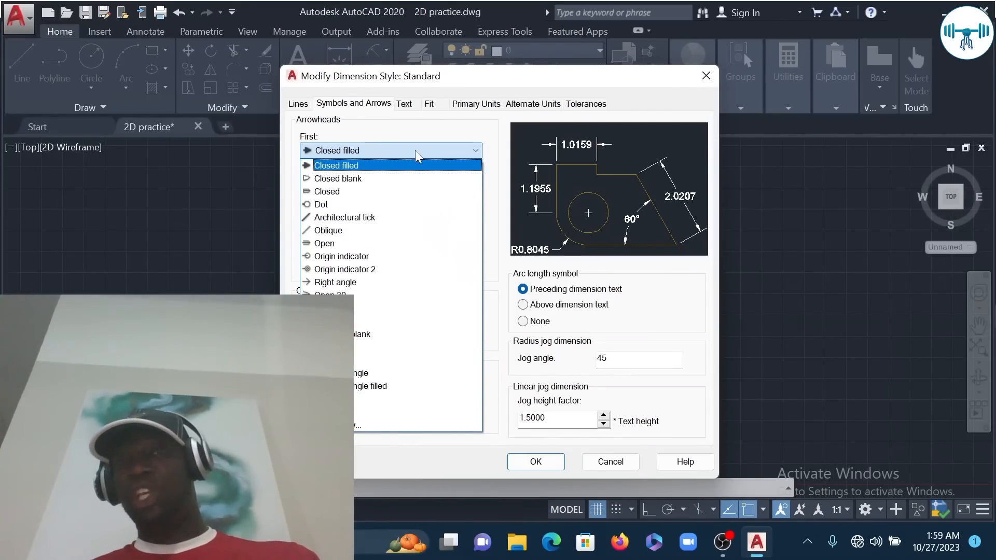
left_click(399, 146)
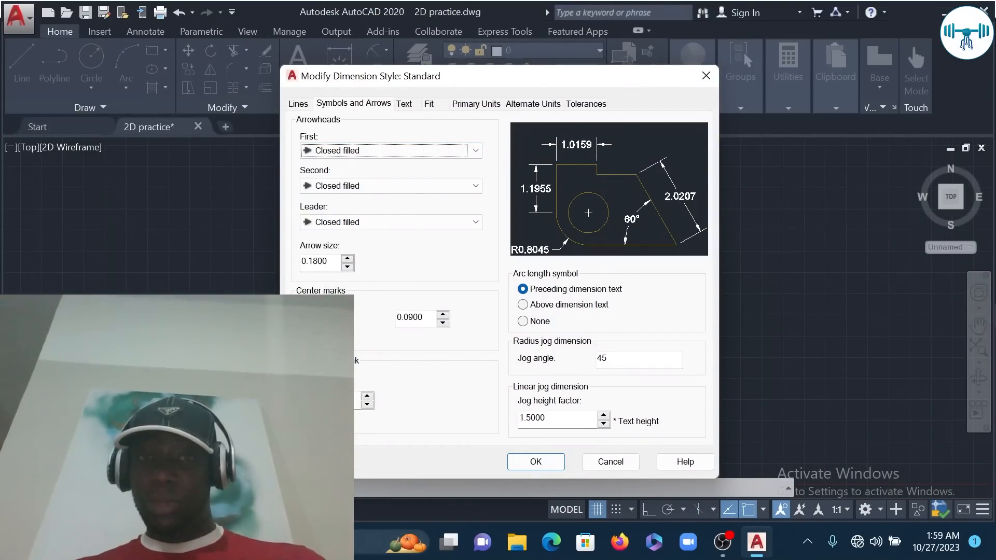
double_click(314, 261)
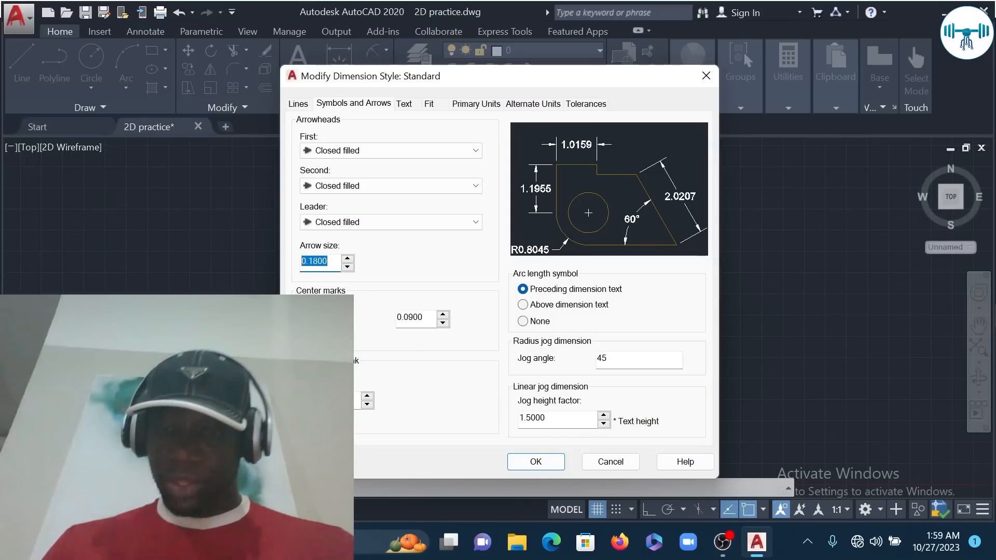
type("0.2")
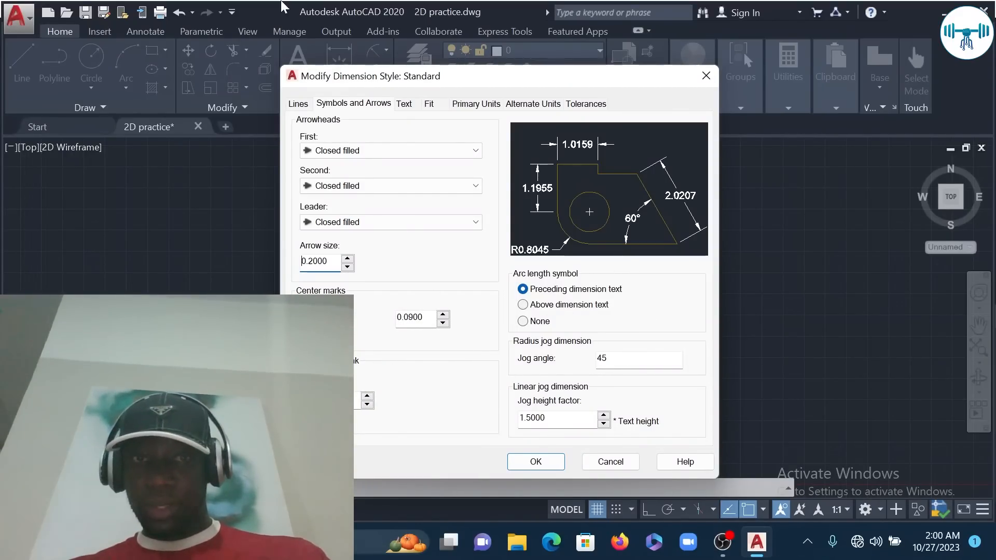
Set the dimension text height to 5 and keep the vertical text placement Centered.
left_click(409, 102)
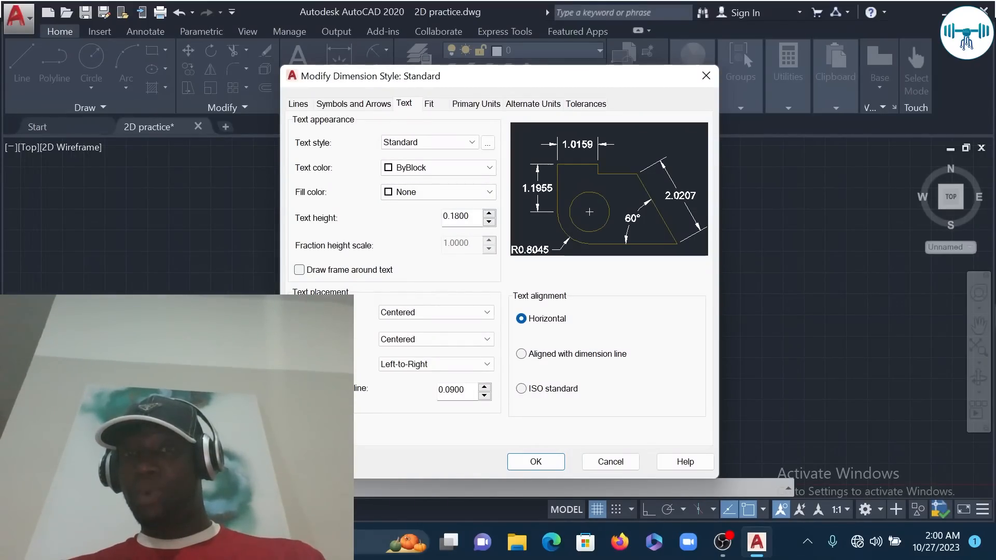
left_click_drag(471, 217, 432, 216)
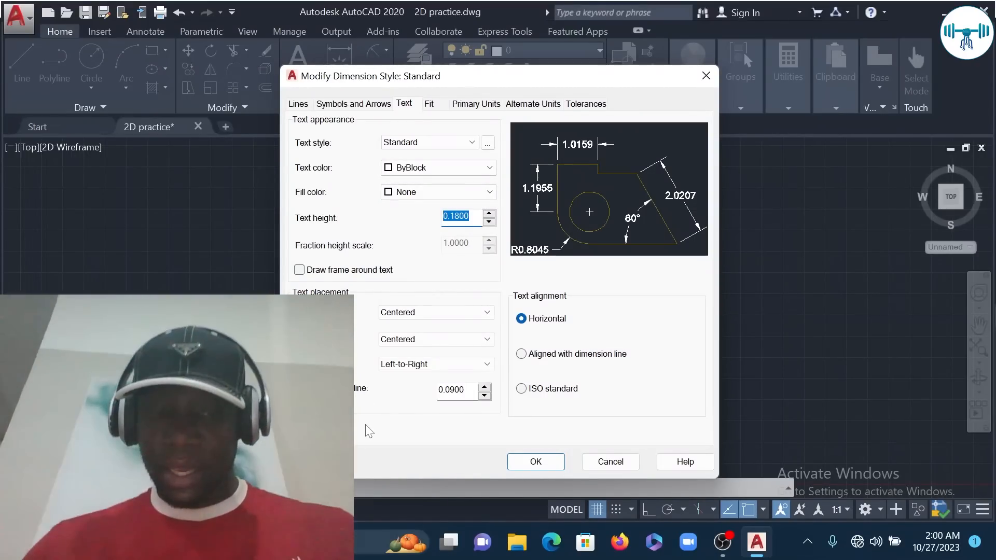
type("5")
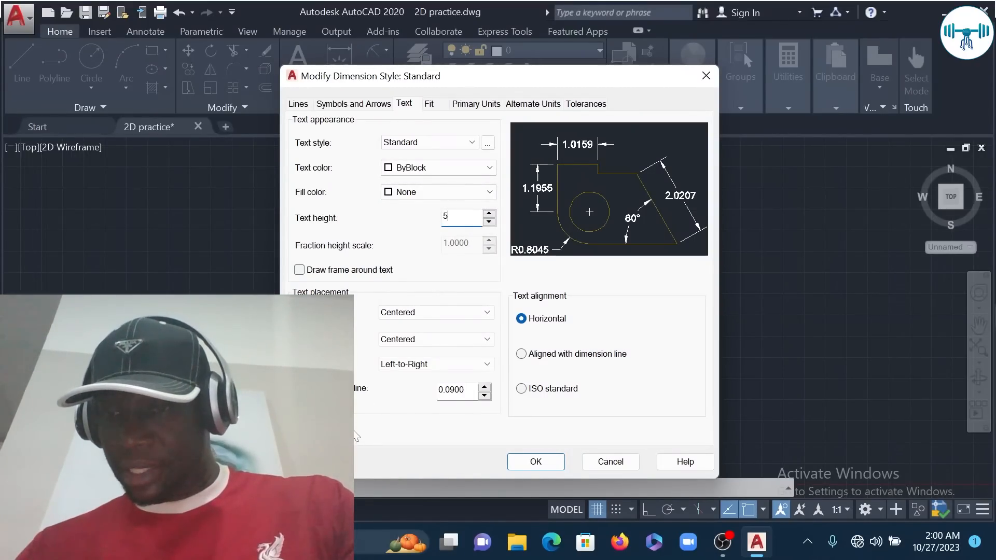
key("Return")
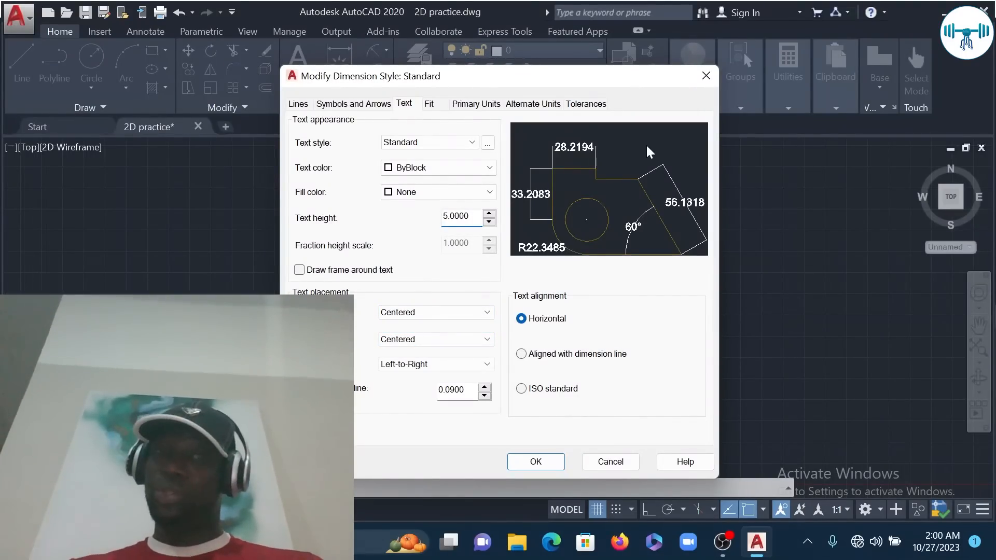
left_click(486, 312)
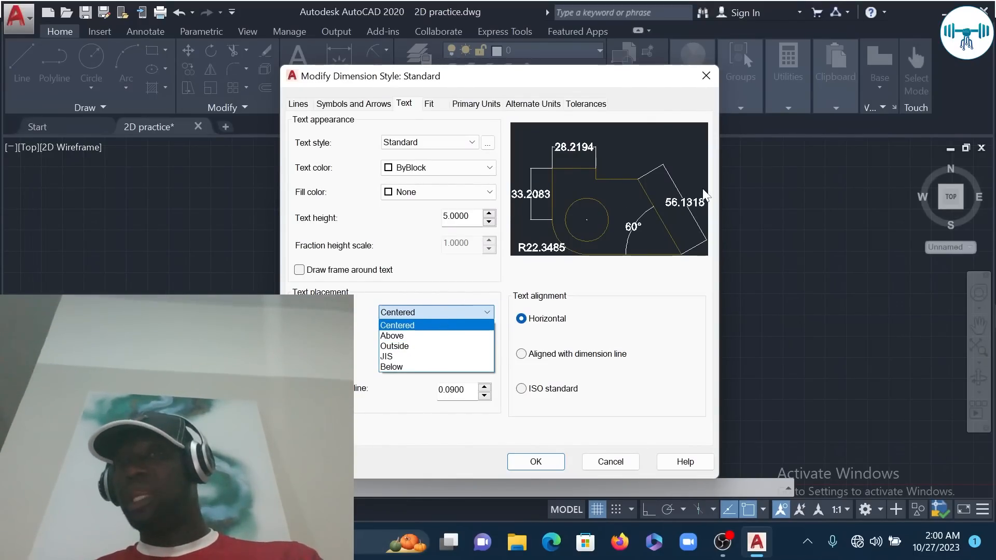
left_click(454, 325)
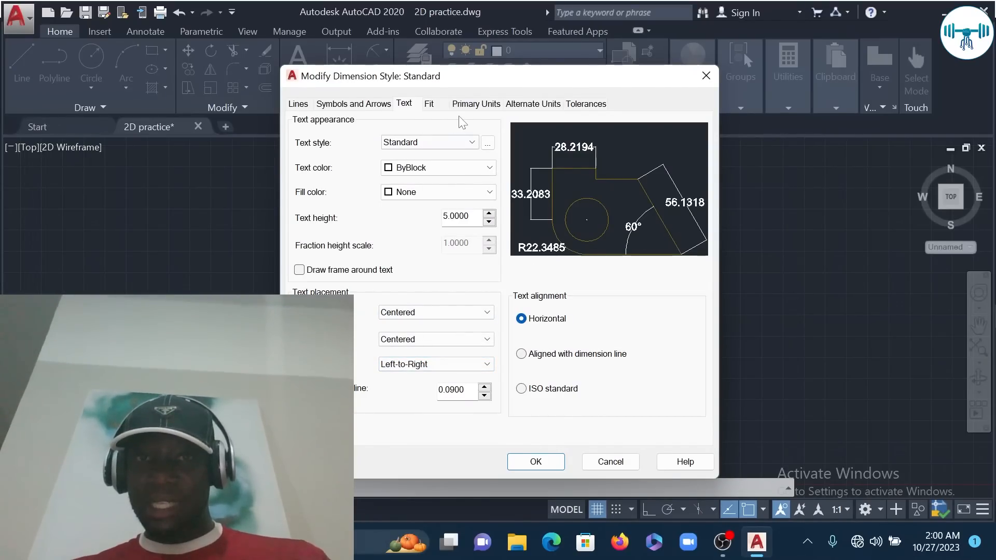
View the fit options, and try a measurement scale factor of 0.9995 in the primary units before restoring 1.0000.
left_click(431, 104)
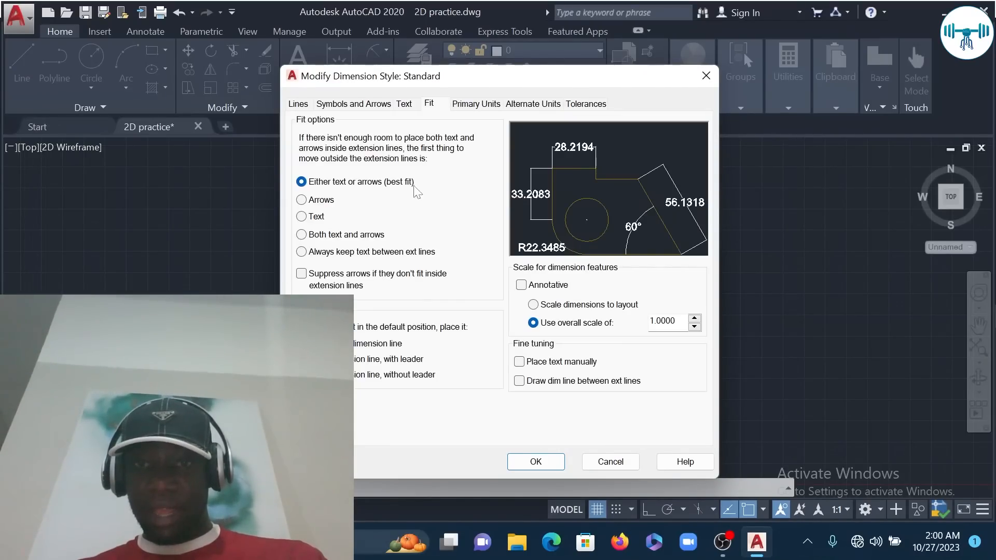
left_click(485, 104)
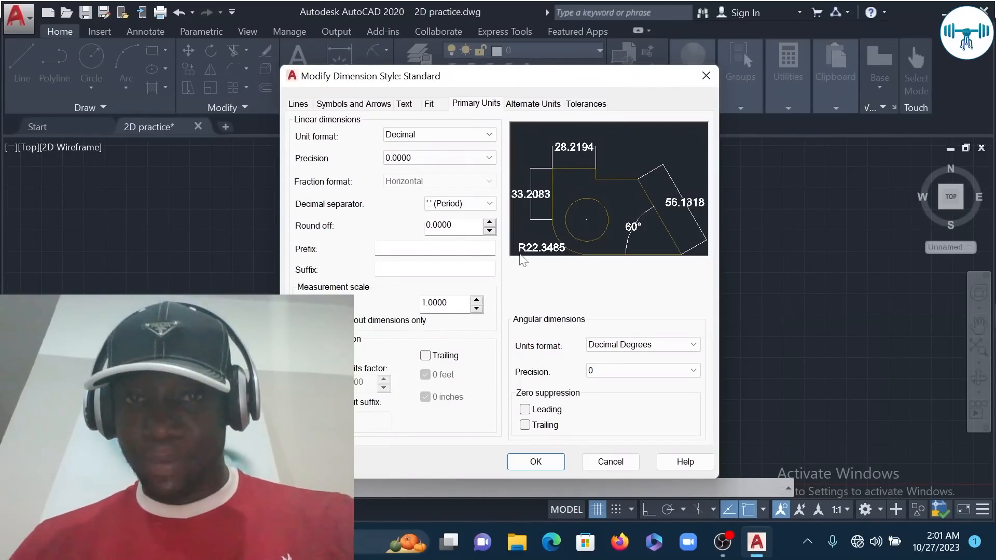
left_click(476, 309)
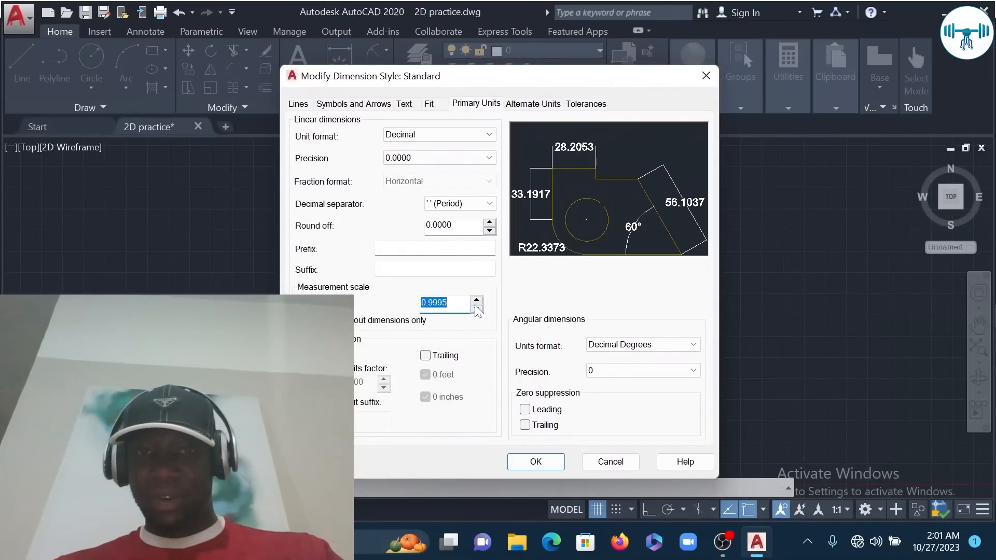
left_click(477, 301)
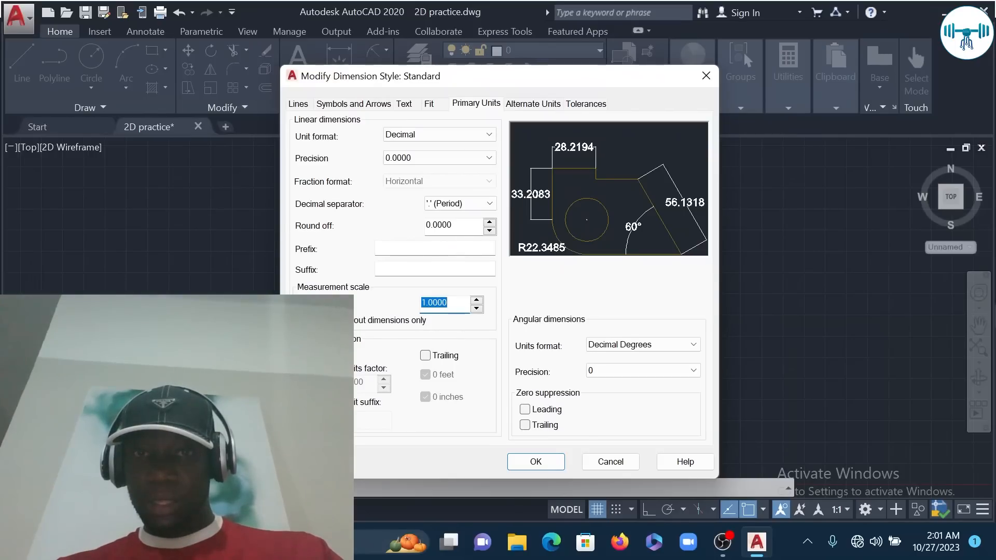
Enter a round-off of 0.0000 for the linear dimensions.
left_click(489, 231)
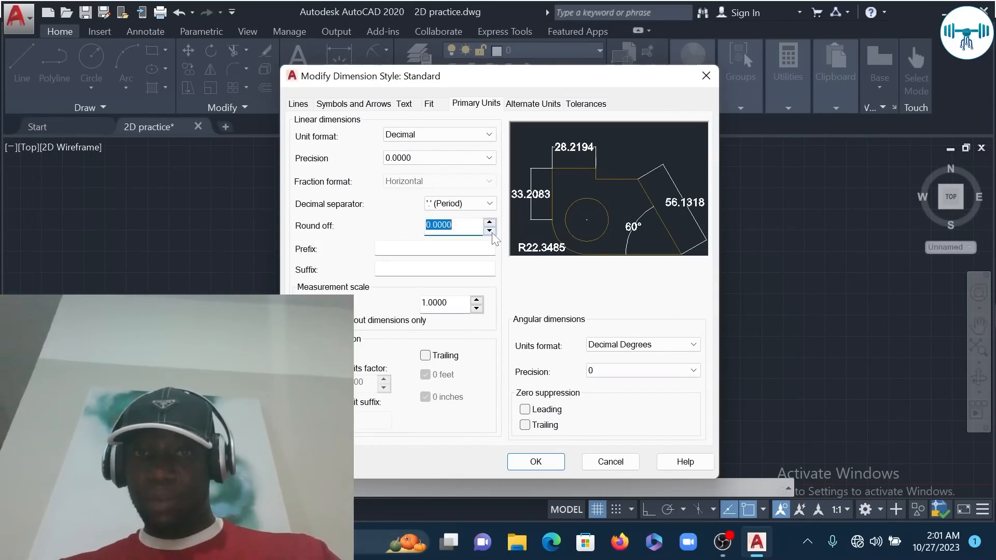
left_click(451, 224)
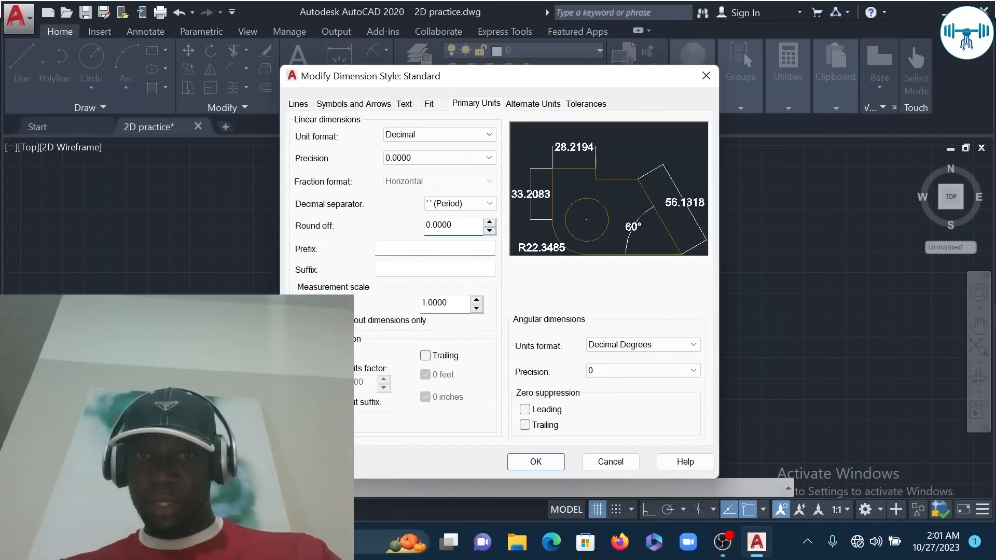
left_click_drag(442, 225, 409, 230)
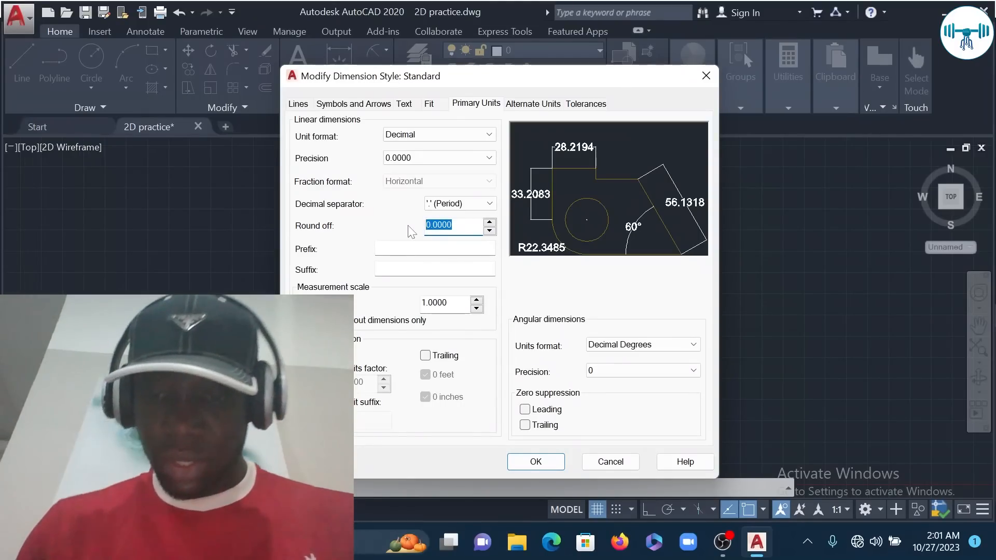
type("0.00")
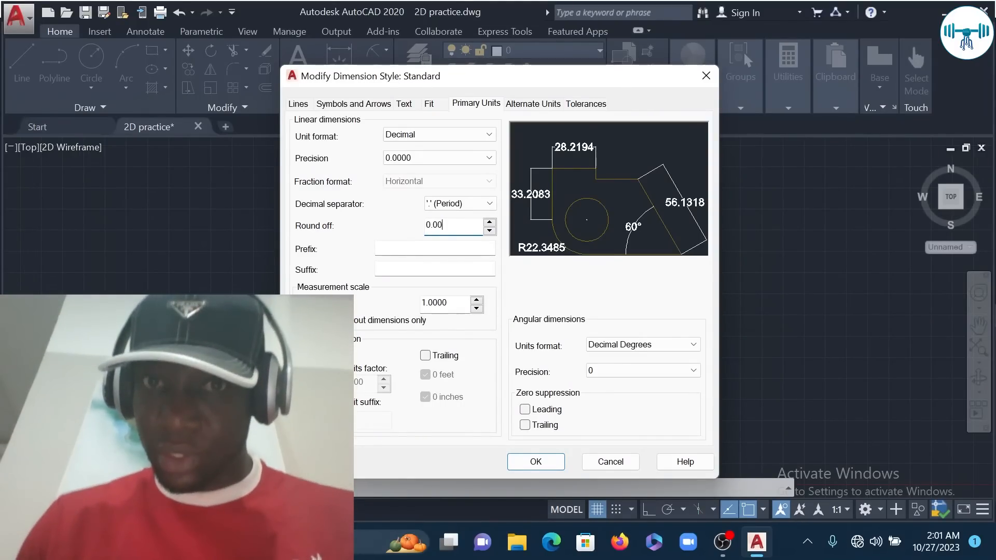
type("00")
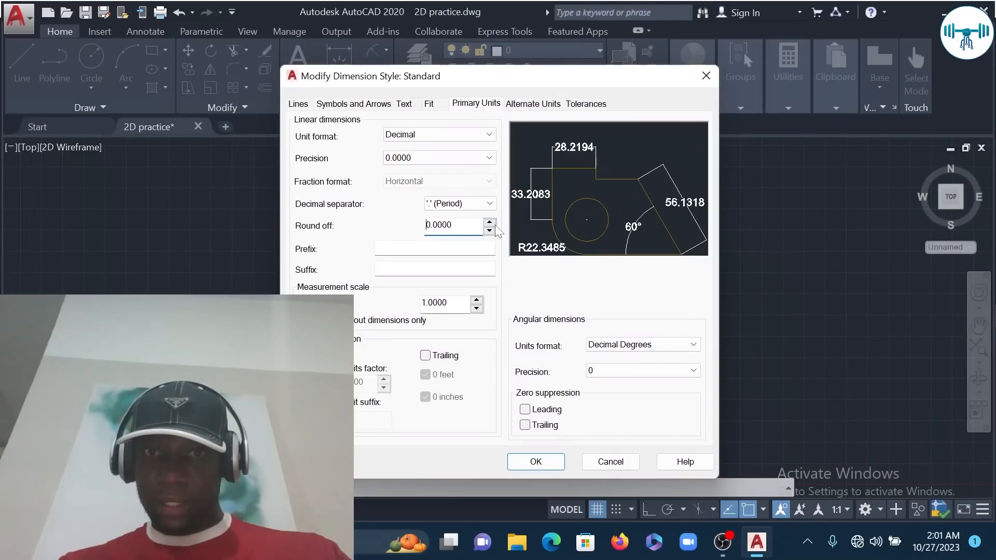
Set the linear dimension precision to two decimal places (0.00), trying whole numbers for comparison.
left_click(459, 159)
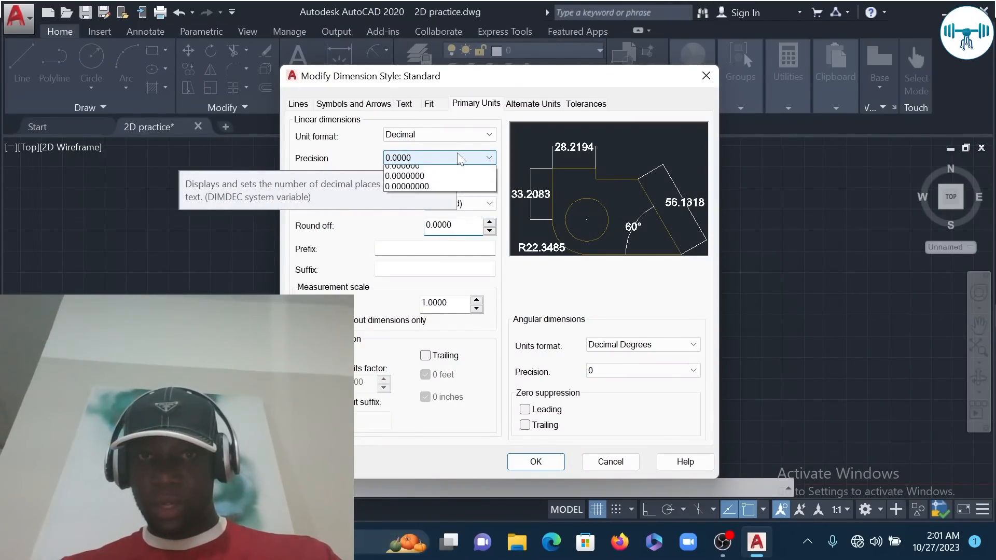
left_click(413, 192)
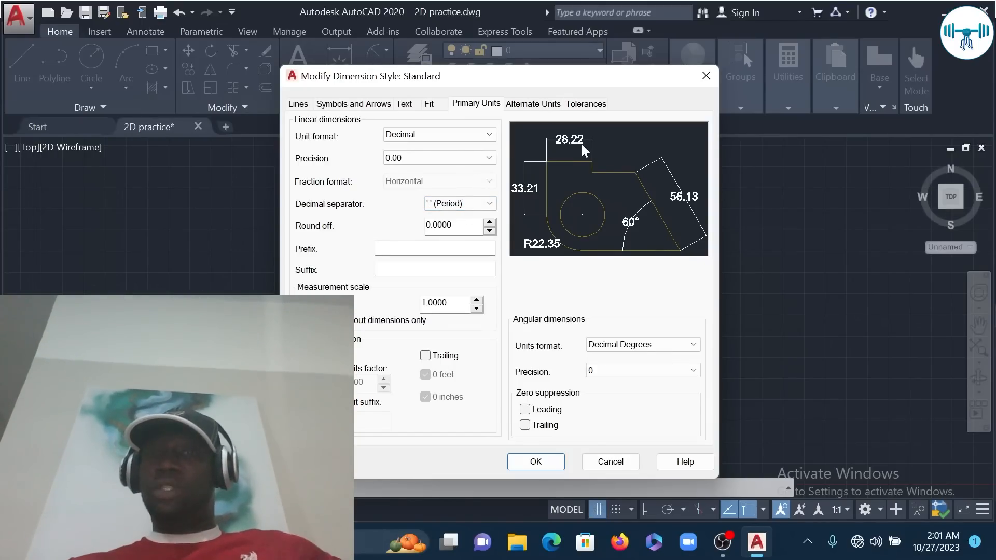
left_click(439, 163)
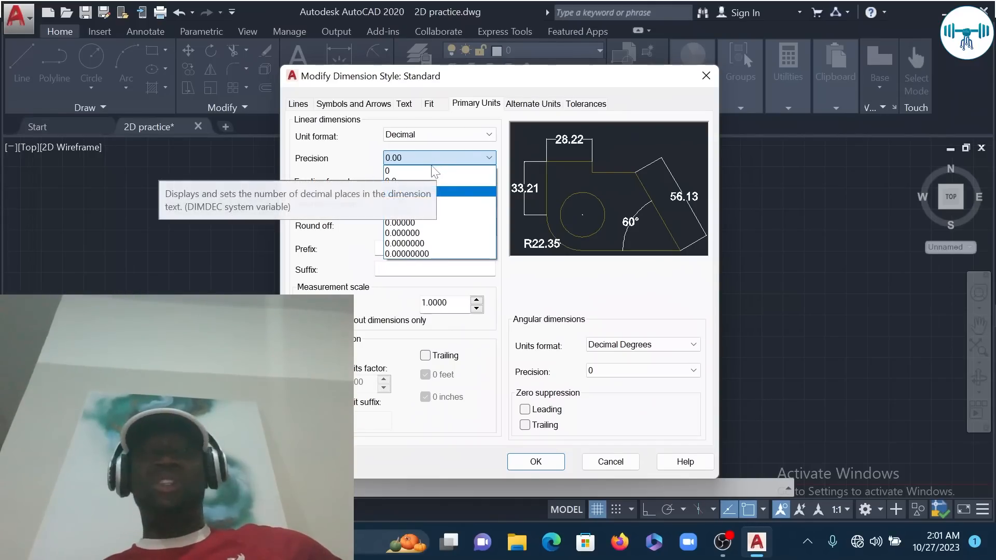
left_click(440, 171)
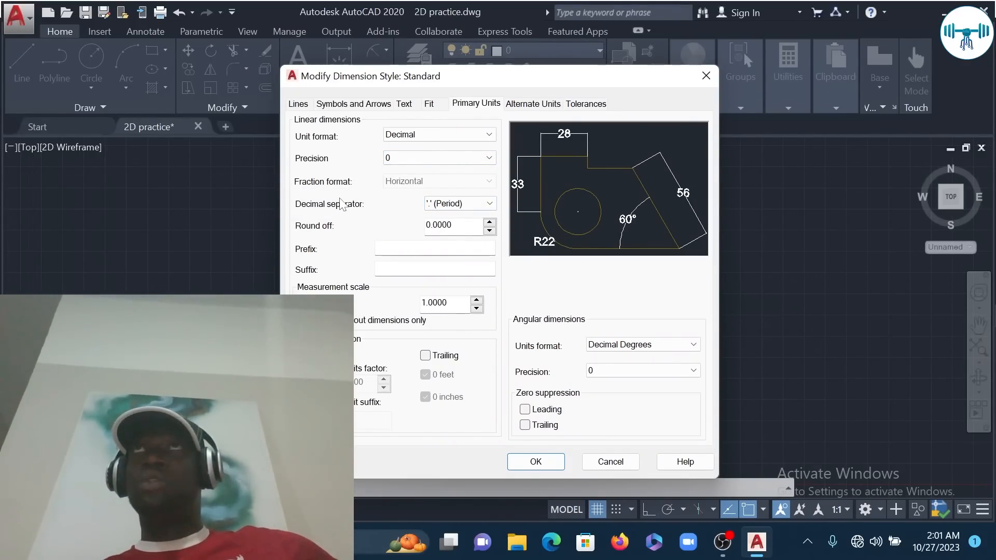
left_click(448, 161)
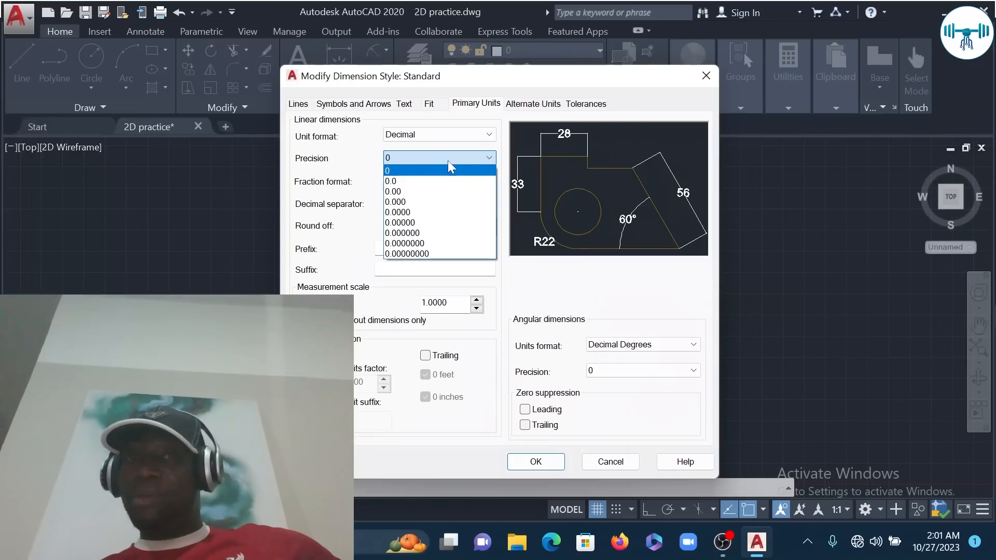
left_click(419, 192)
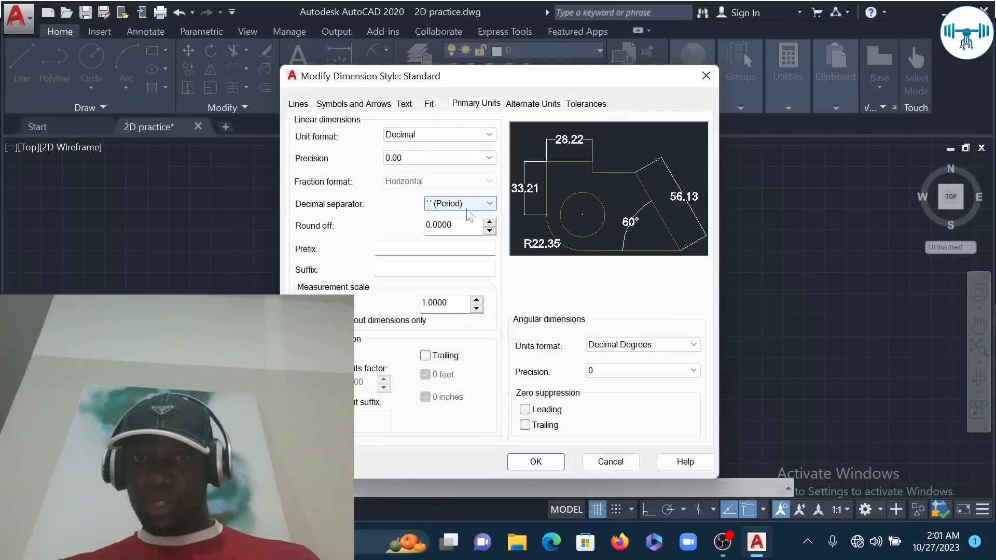
Check the decimal separator choices, keep Period, and accept the changes to the Standard dimension style.
left_click(481, 206)
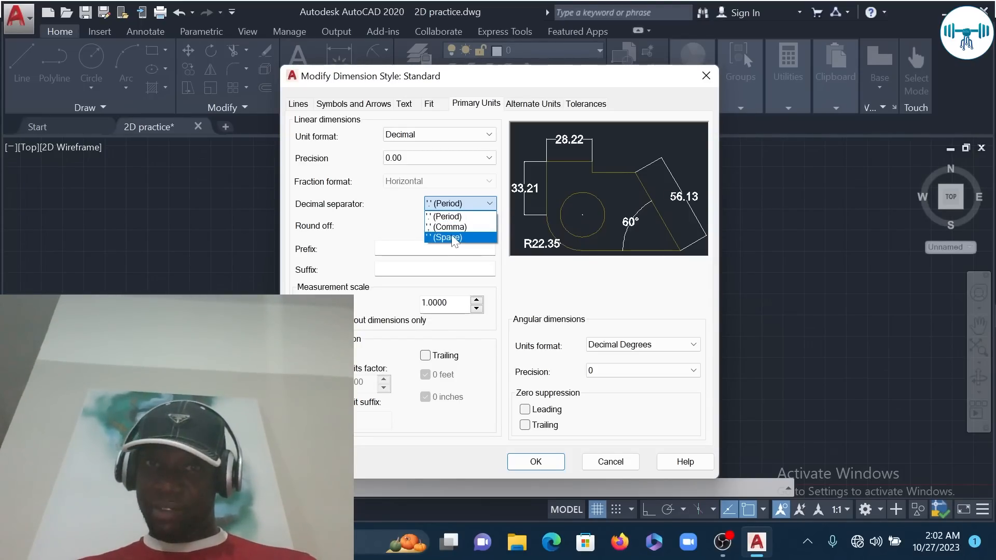
left_click(481, 201)
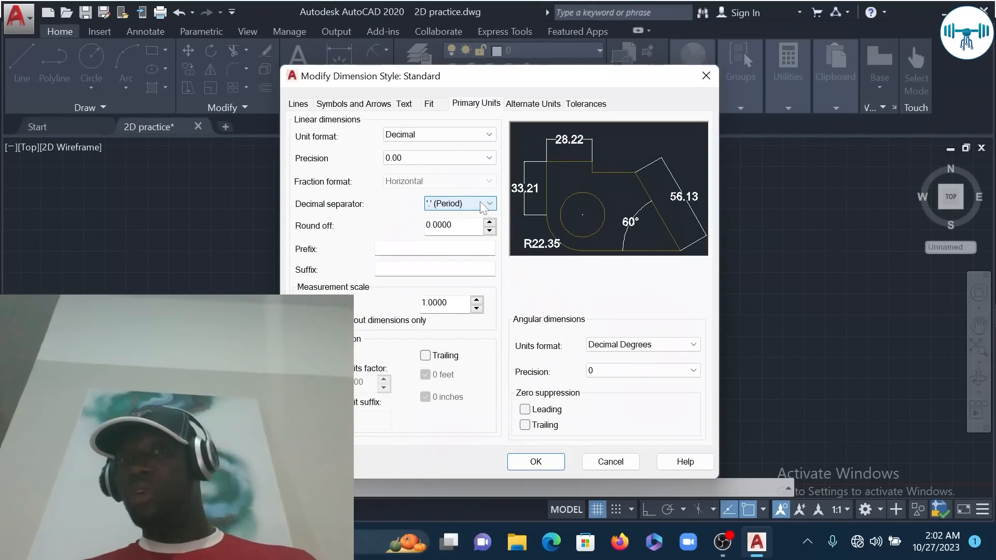
left_click(453, 205)
left_click(449, 204)
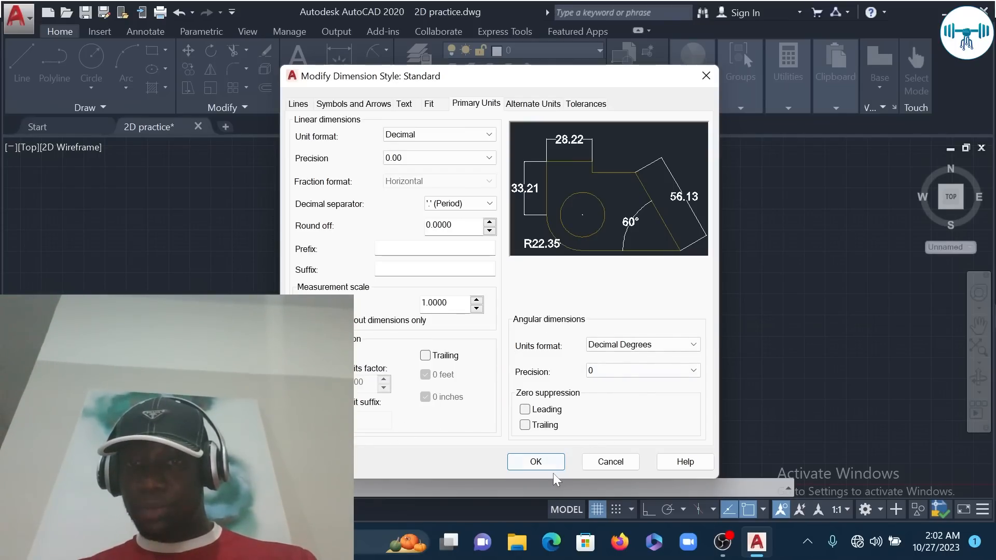
left_click(535, 462)
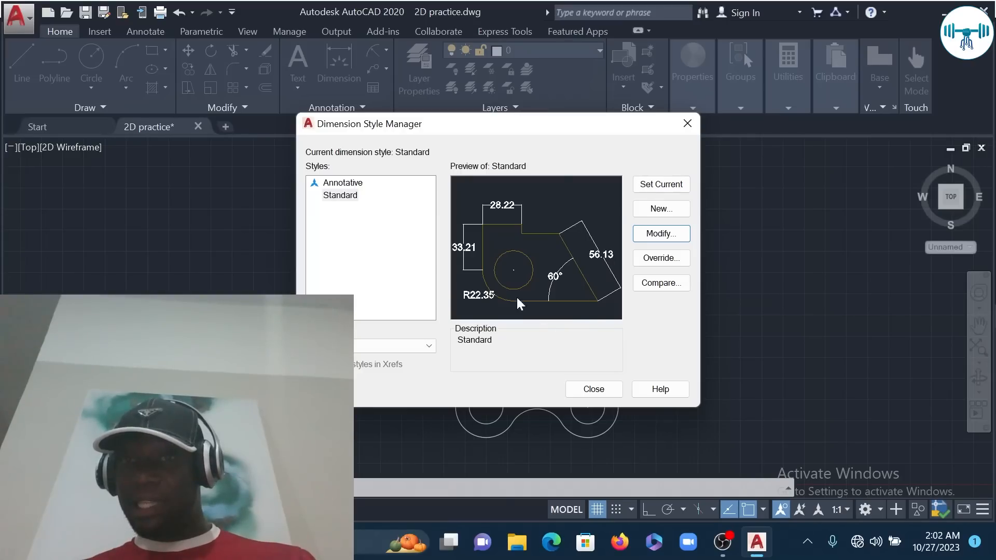
Make the Standard dimension style current, close the Dimension Style Manager and check the flange's dimensions.
left_click(656, 186)
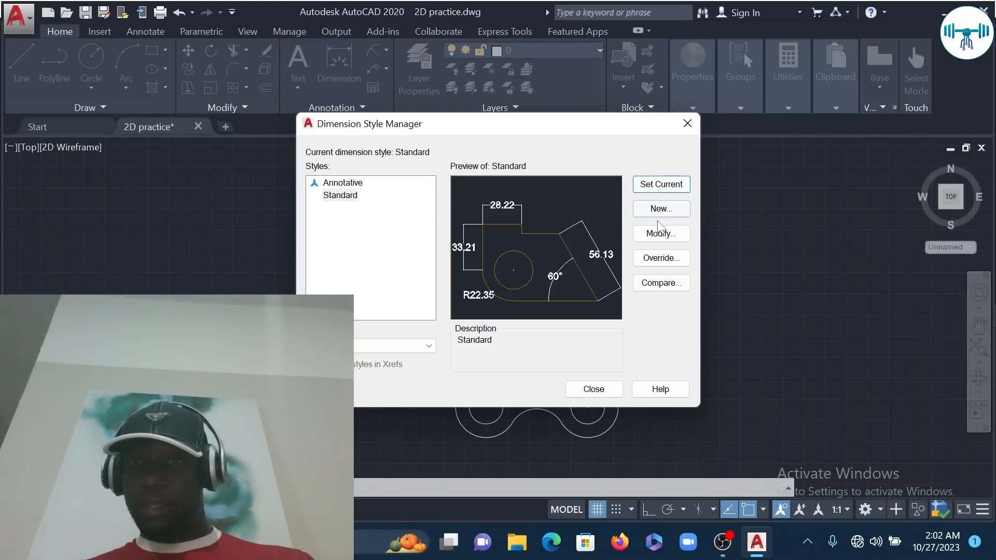
left_click(597, 390)
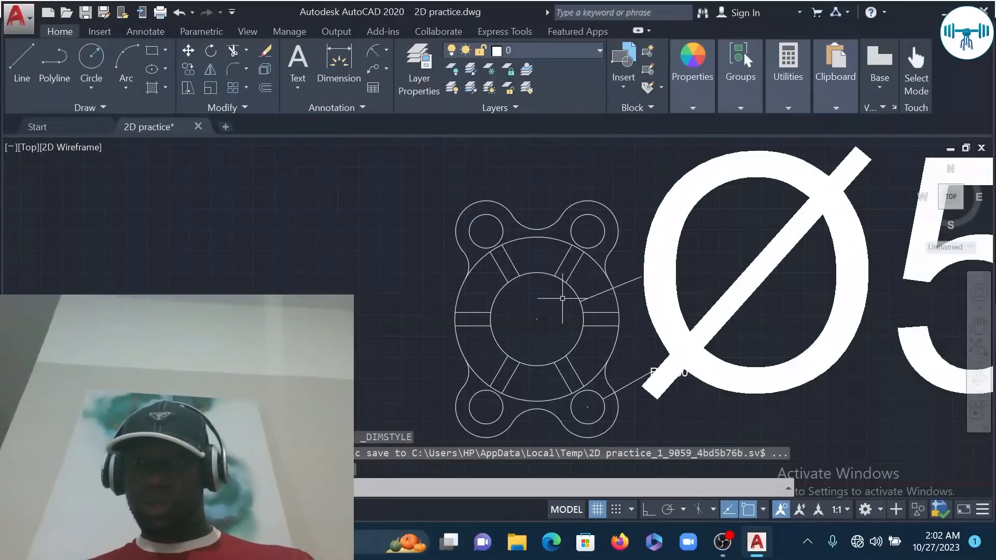
scroll(573, 301, "down", 8)
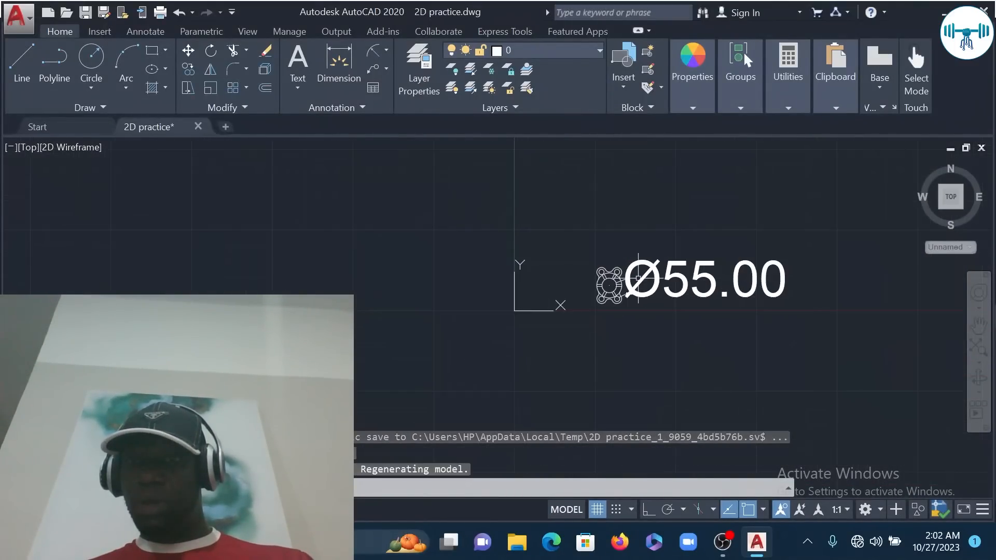
scroll(626, 275, "up", 2)
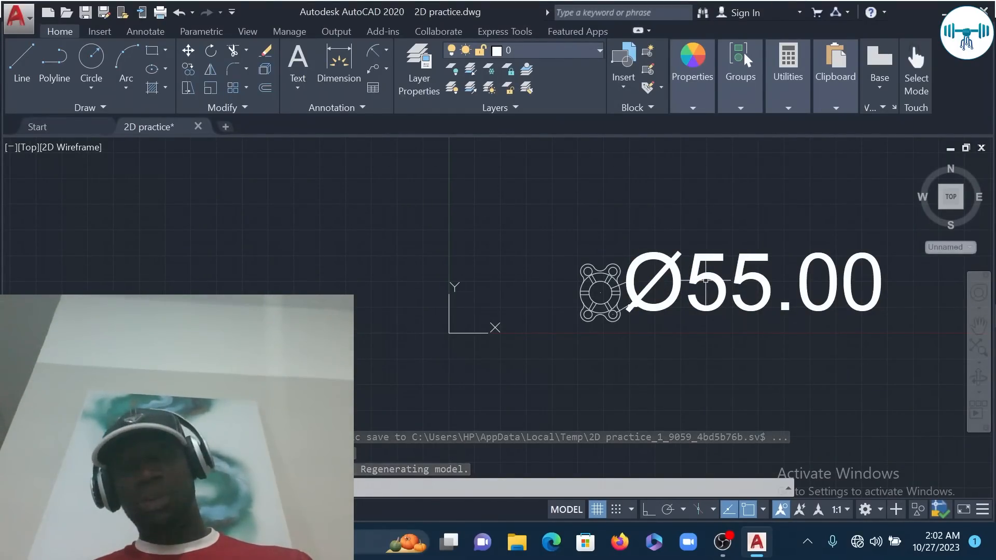
scroll(641, 325, "up", 2)
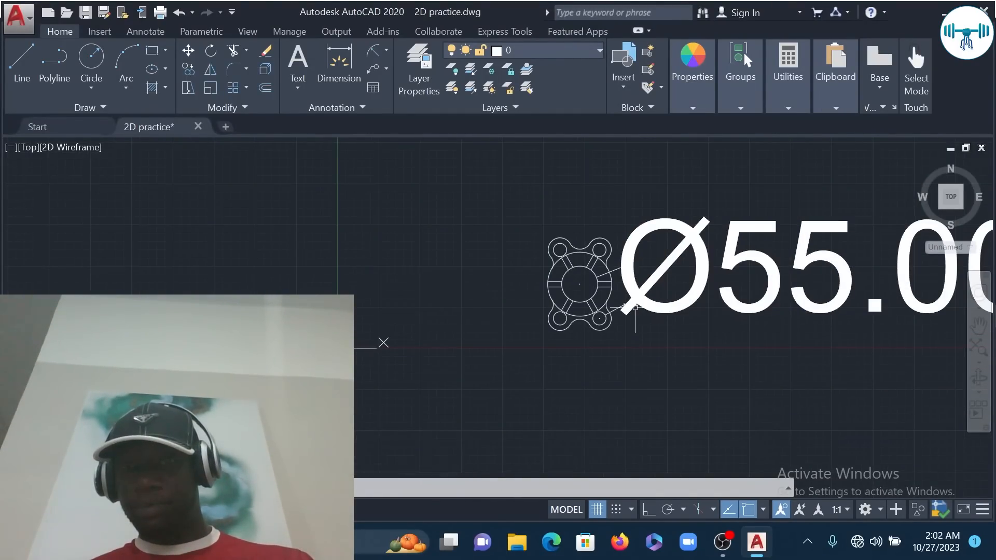
scroll(710, 244, "down", 2)
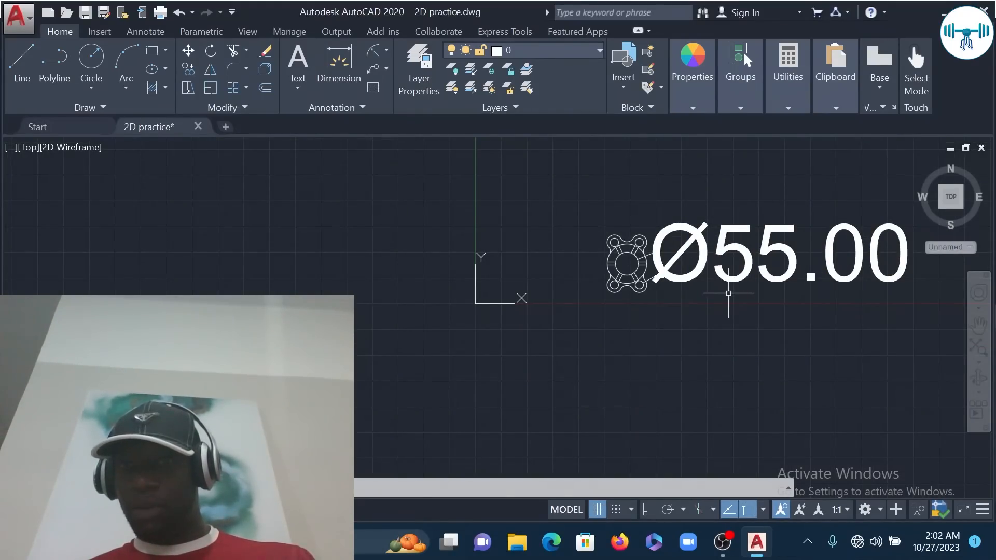
double_click(700, 247)
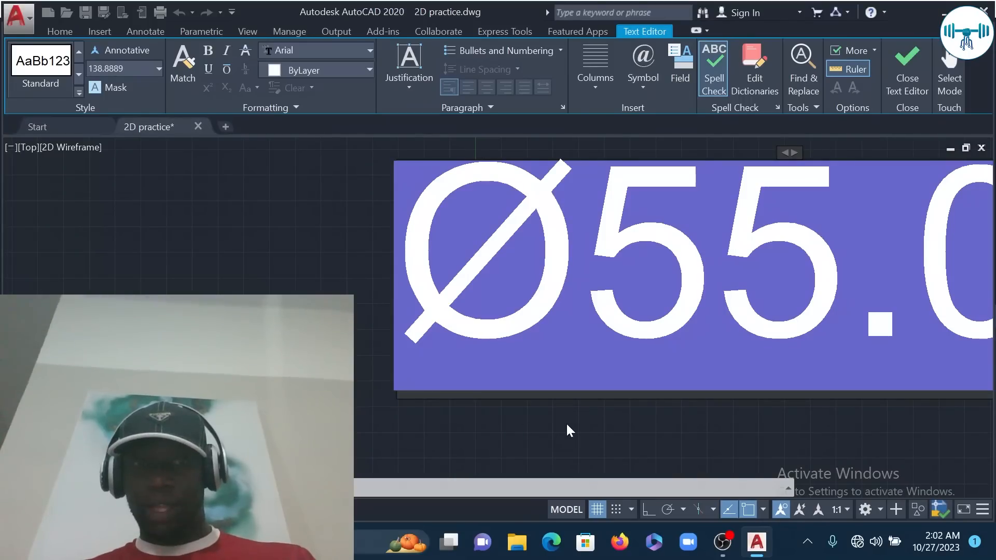
key("Escape")
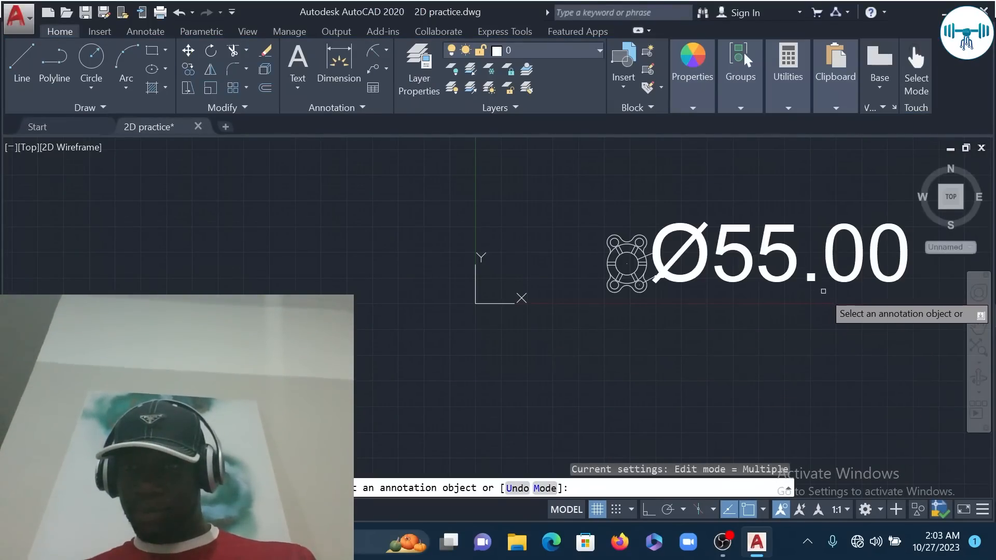
key("Escape")
Delete the oversized diameter dimension of the central circle and the radius dimension of the lower-right bolt hole.
left_click(804, 311)
left_click(690, 224)
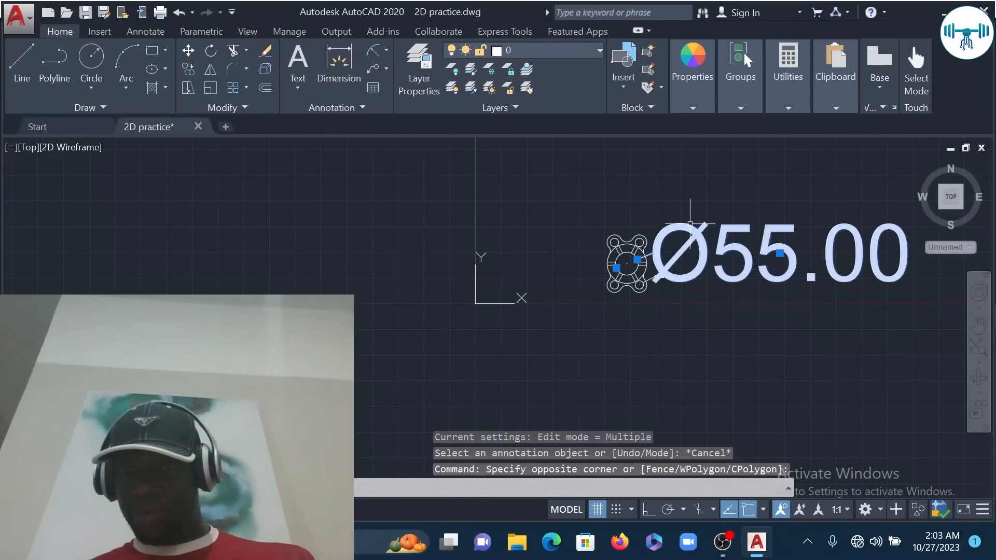
key("Delete")
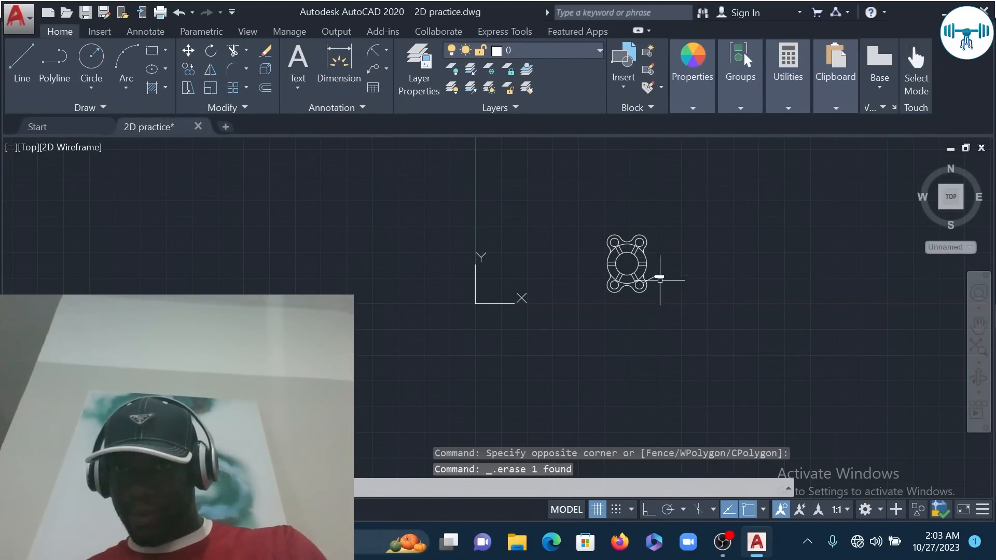
scroll(659, 279, "up", 6)
left_click(648, 318)
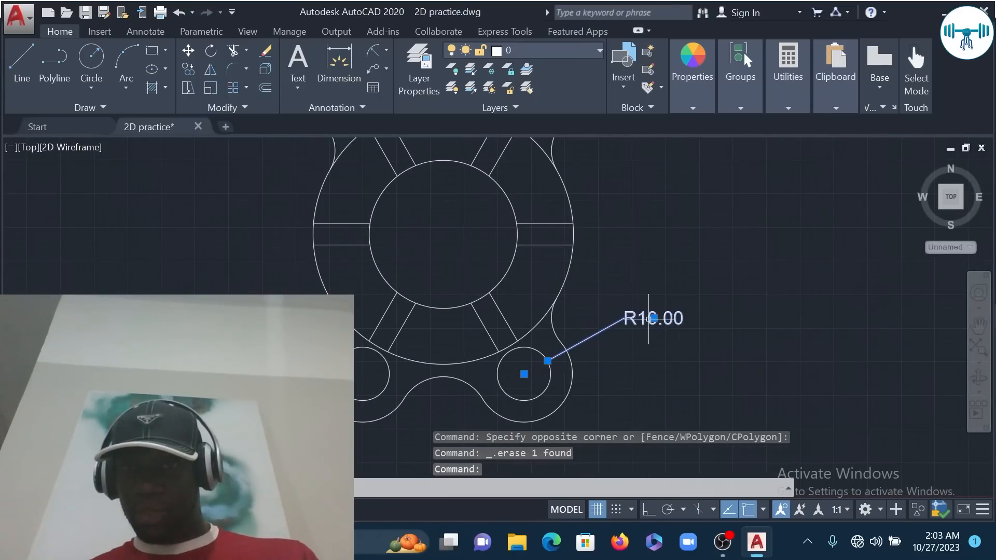
key("Delete")
scroll(644, 330, "down", 2)
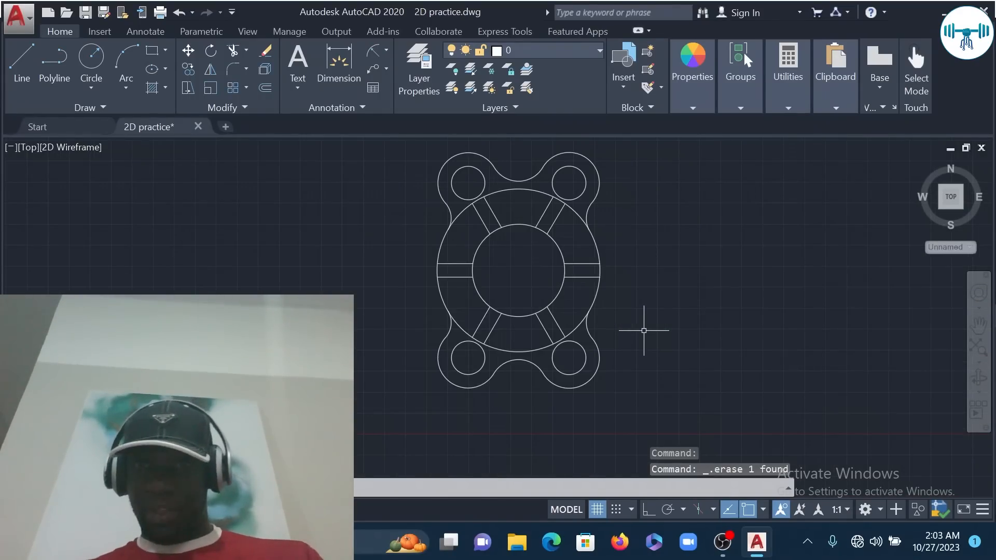
Add a radius dimension to the flange's upper-right bolt hole, placing its text outside the outline.
middle_click_drag(640, 323, 636, 404)
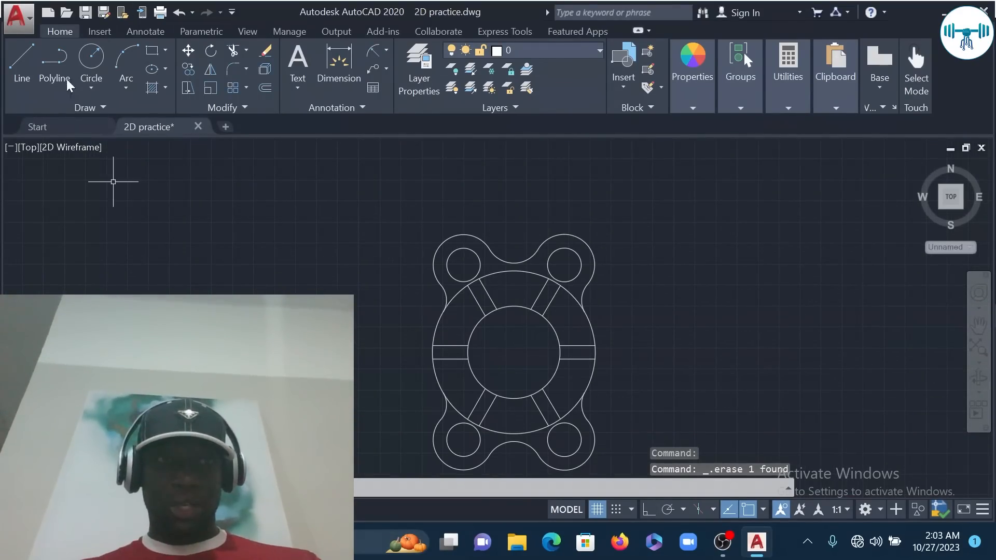
left_click(372, 48)
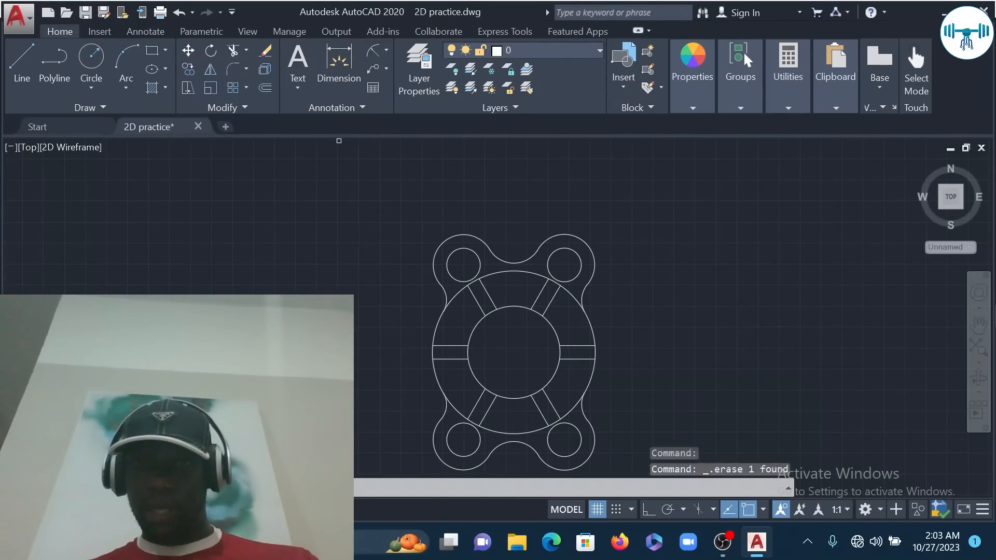
left_click(577, 268)
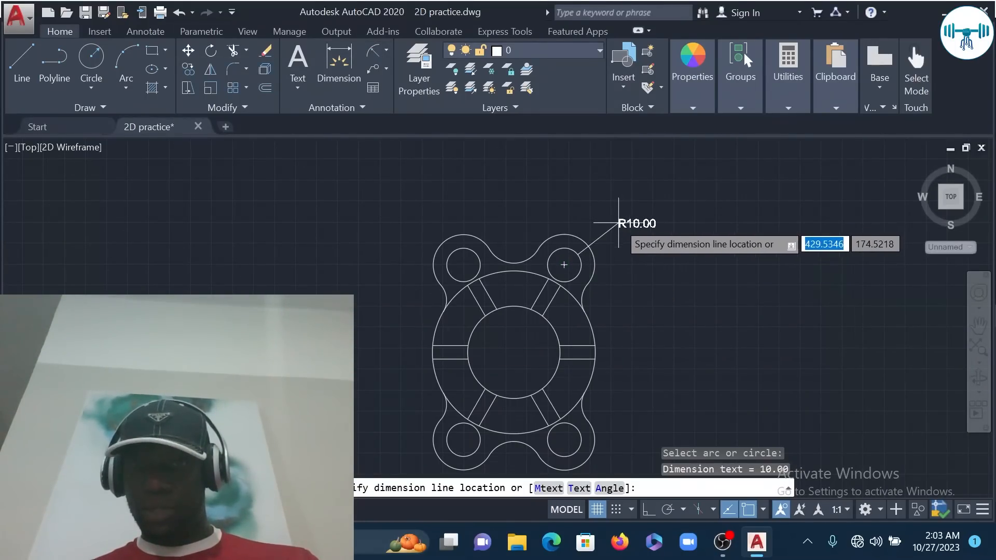
left_click(615, 236)
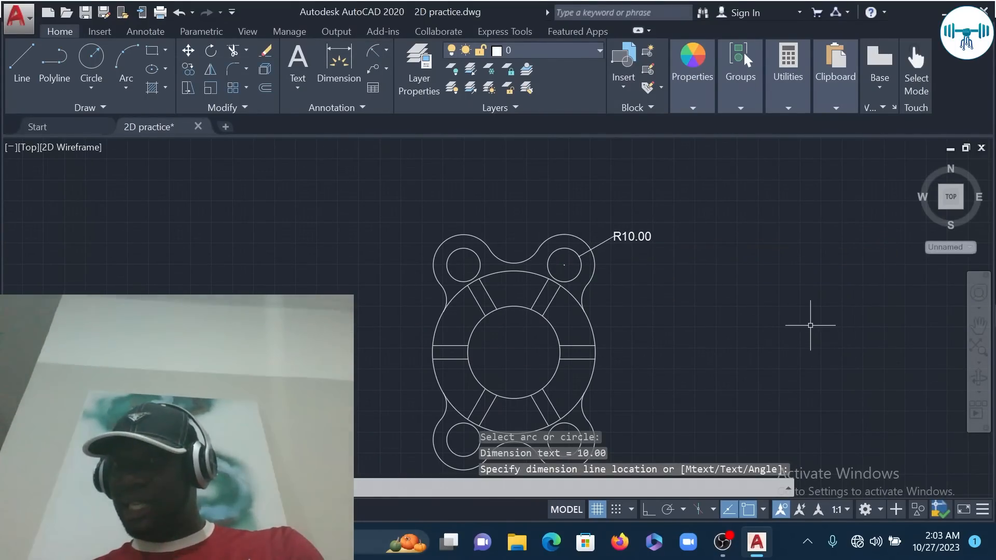
left_click(635, 265)
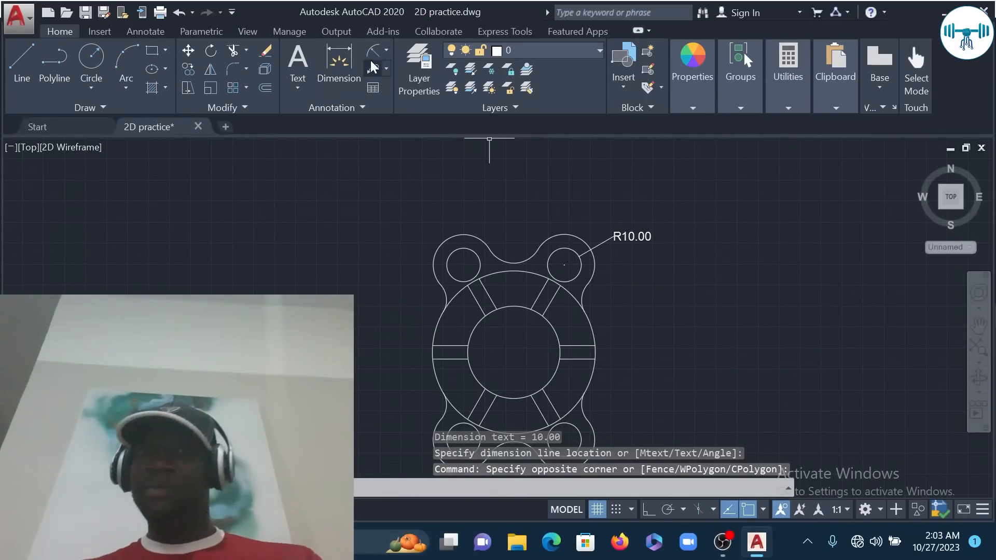
Add a diameter dimension to the flange's central circle, placing its text to the right of the outline.
left_click(386, 52)
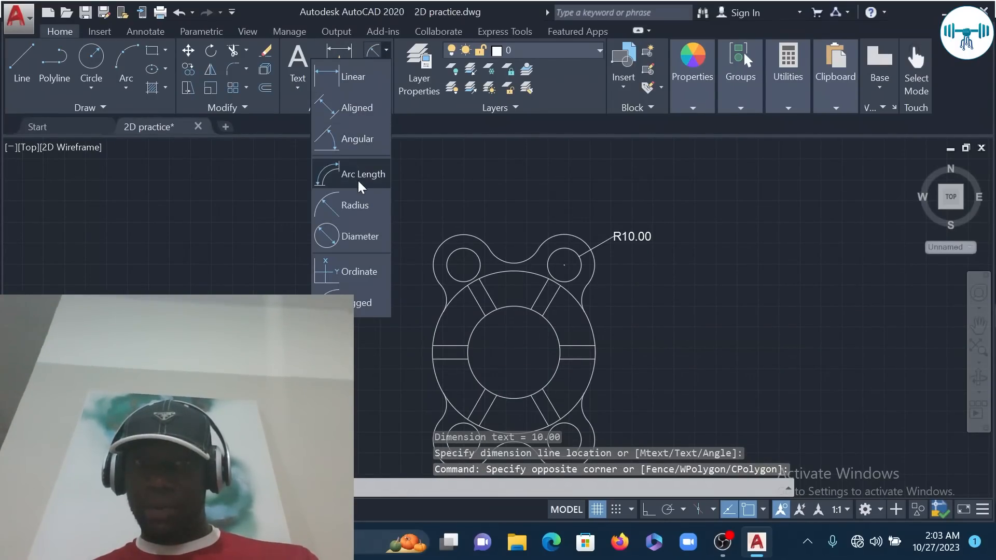
left_click(346, 236)
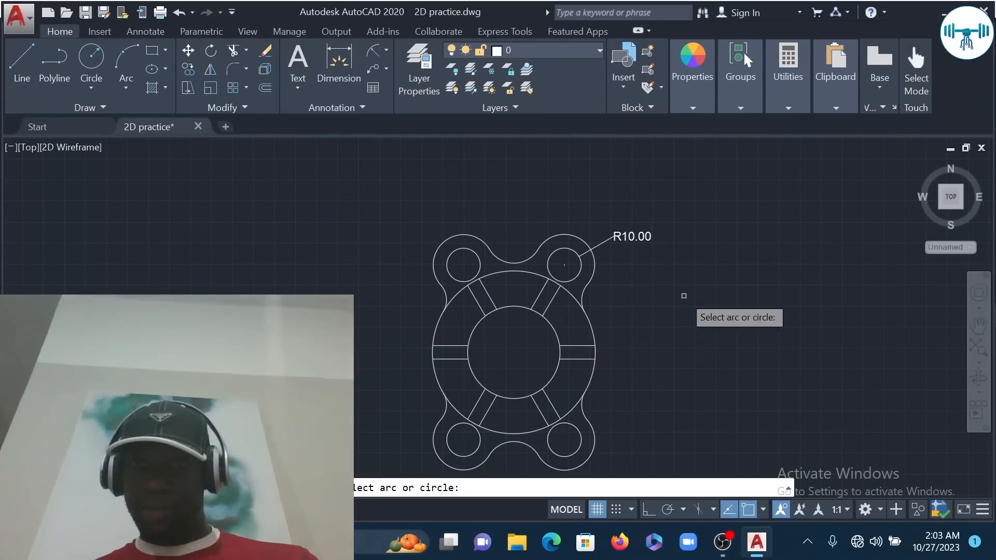
left_click(552, 327)
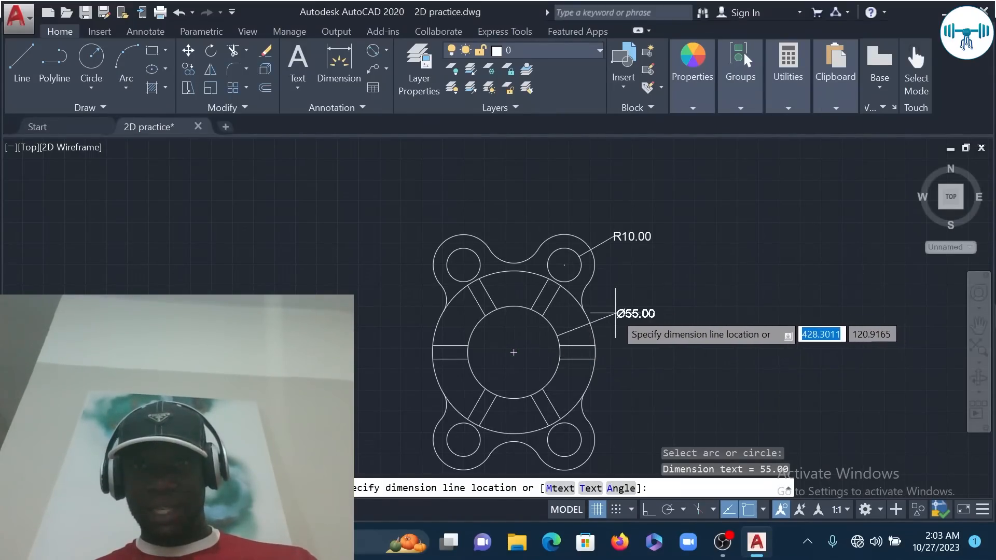
left_click(612, 314)
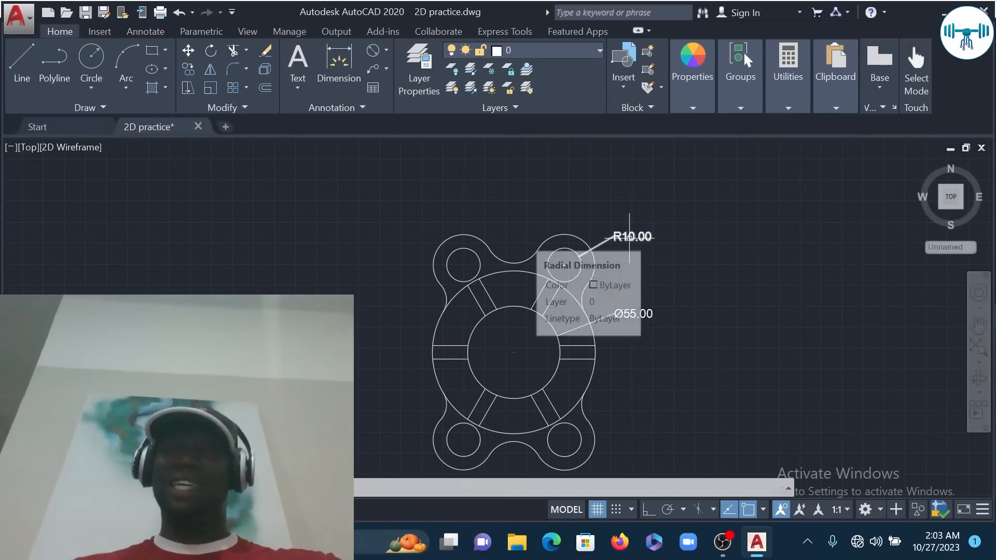
Add an aligned dimension along the edge of the lower-right slanted rib, placed outside the flange's outline.
left_click(387, 50)
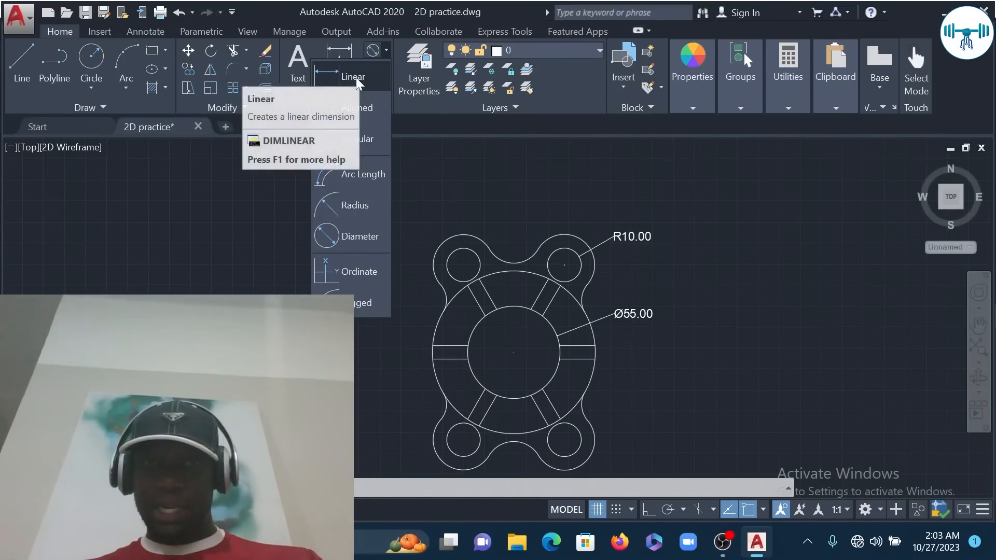
left_click(364, 108)
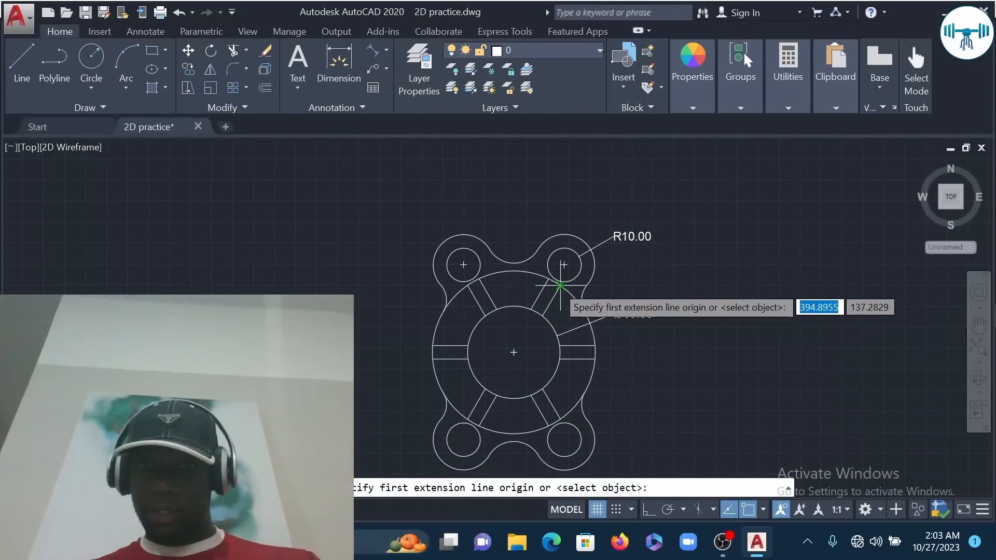
left_click(542, 389)
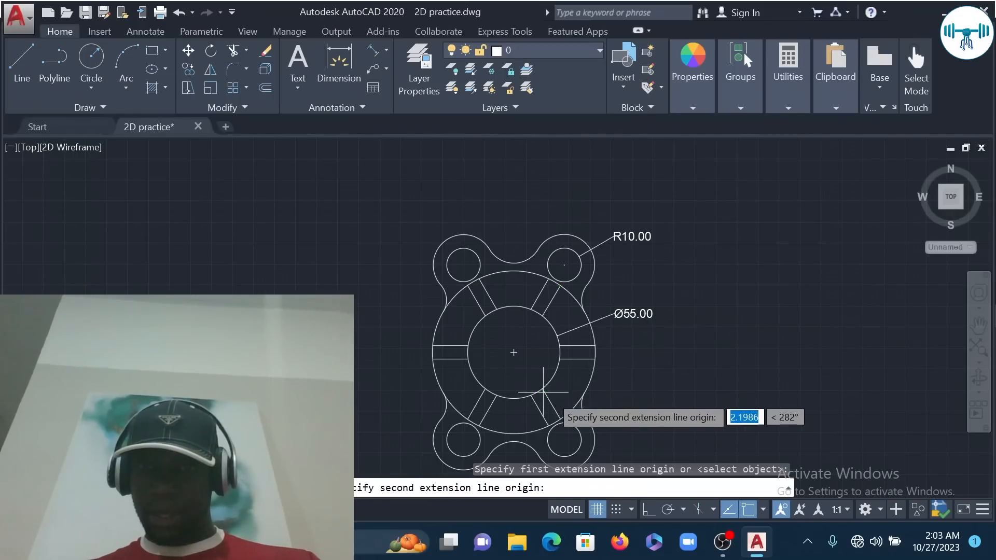
left_click(560, 419)
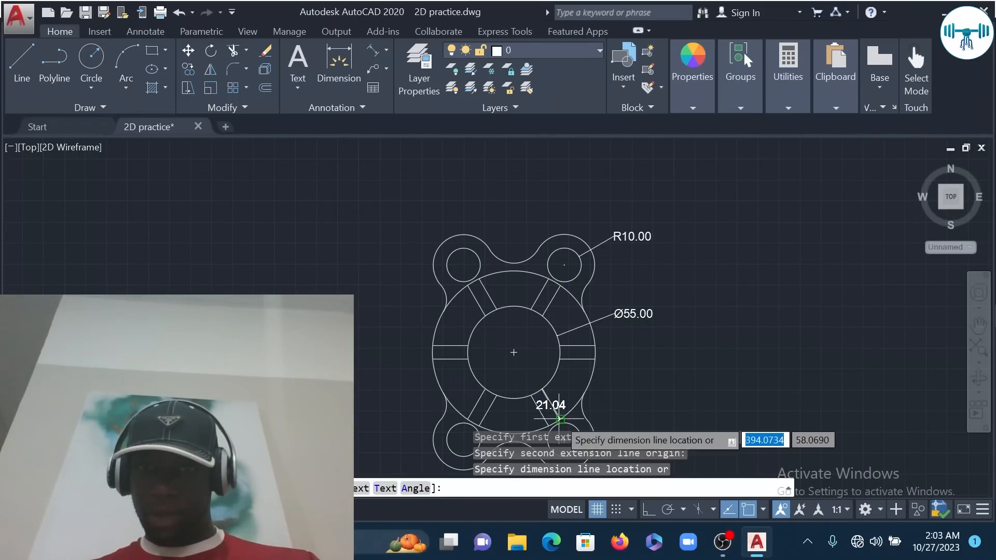
left_click(643, 372)
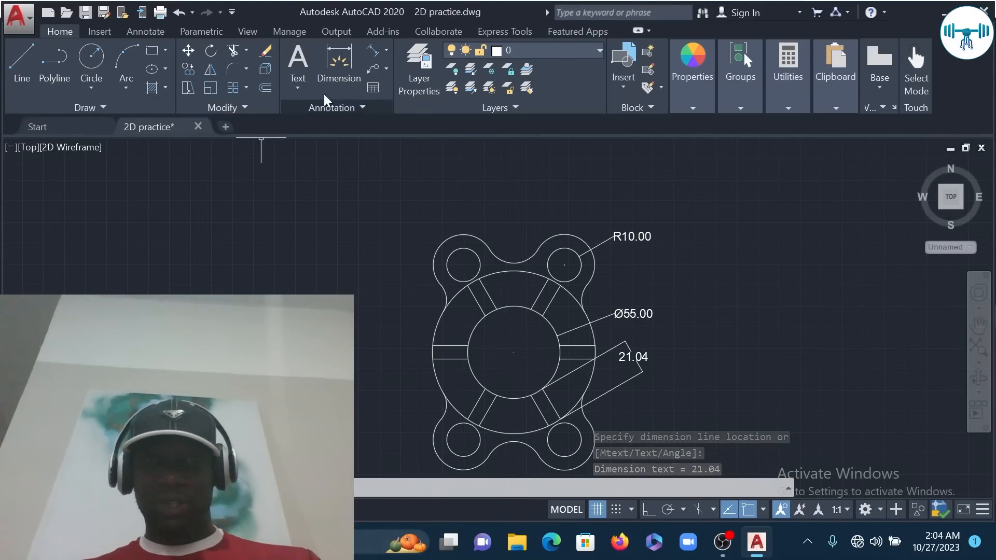
left_click(387, 51)
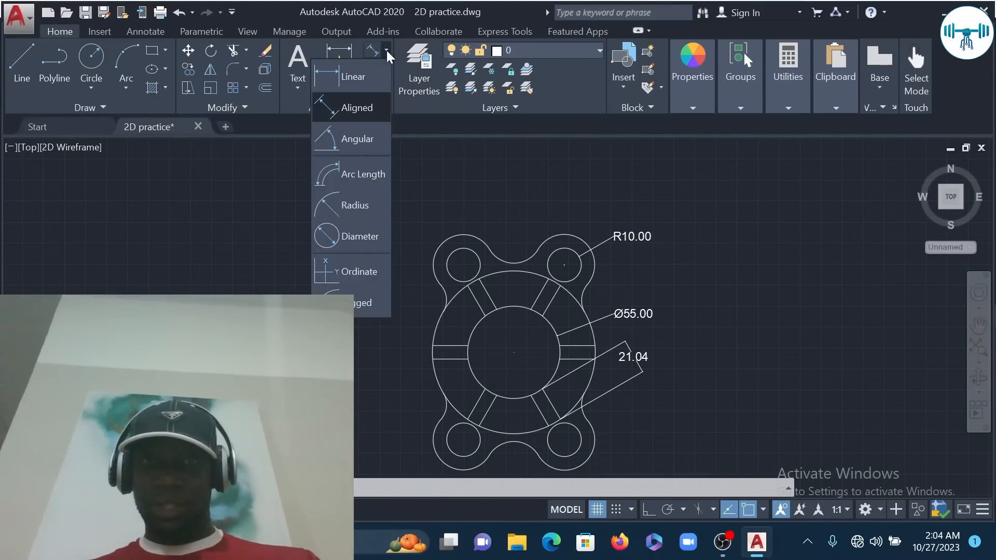
left_click(350, 81)
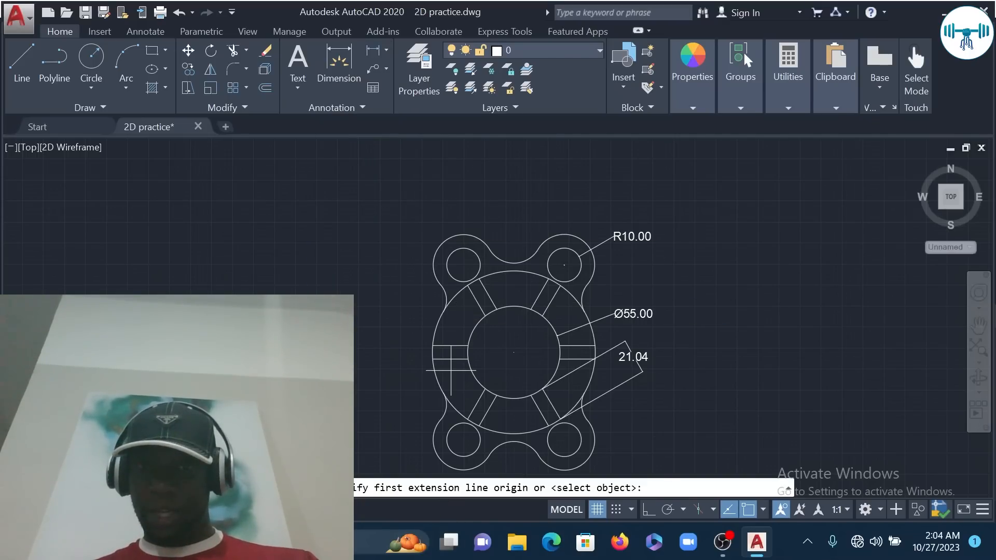
left_click(433, 357)
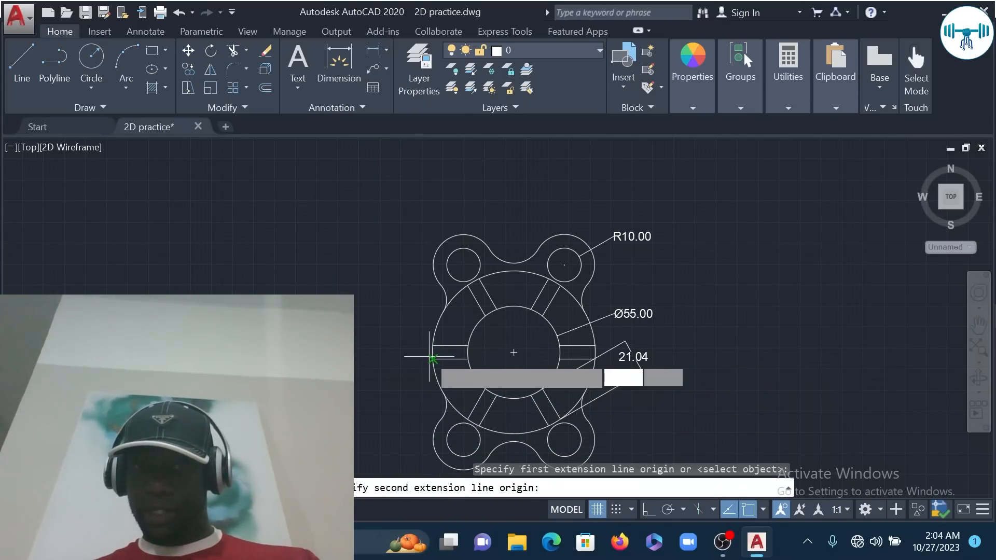
left_click(468, 358)
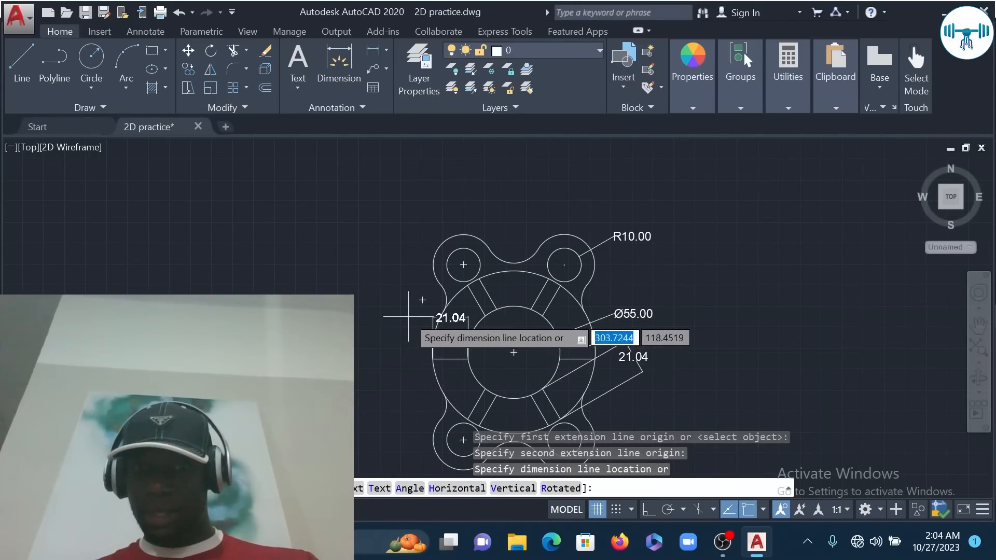
key("Escape")
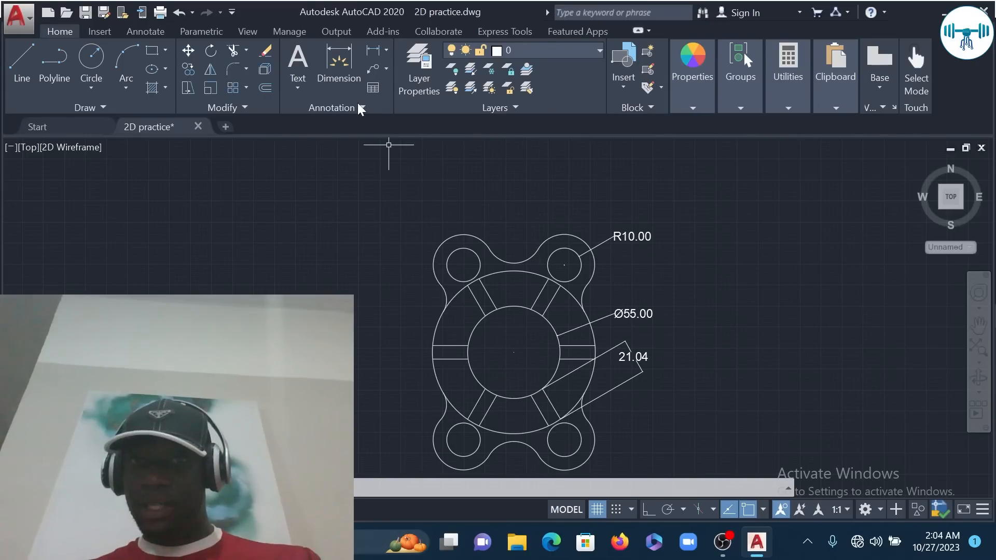
Add a radius dimension to the concave arc between the flange's two upper lobes, placing its text just above the arc.
left_click(386, 50)
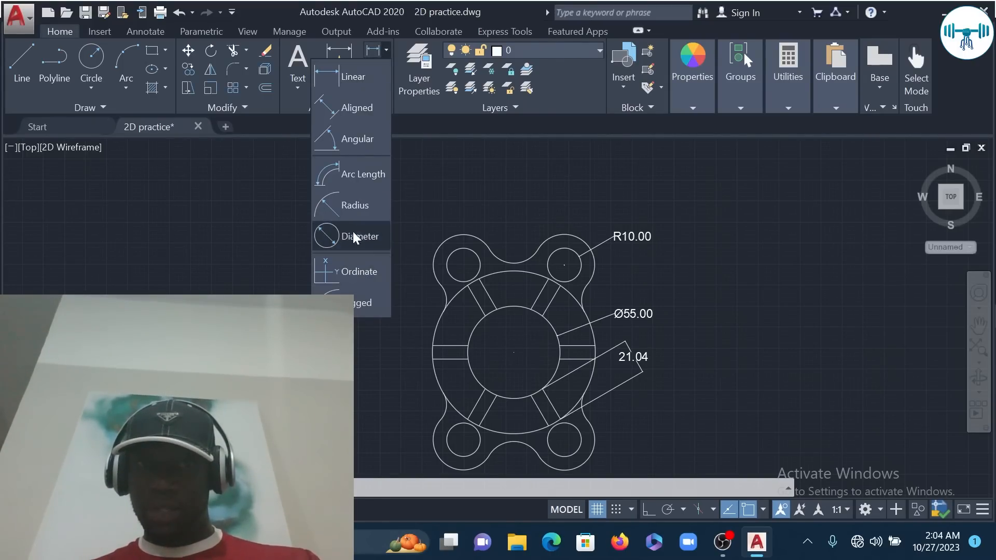
left_click(354, 208)
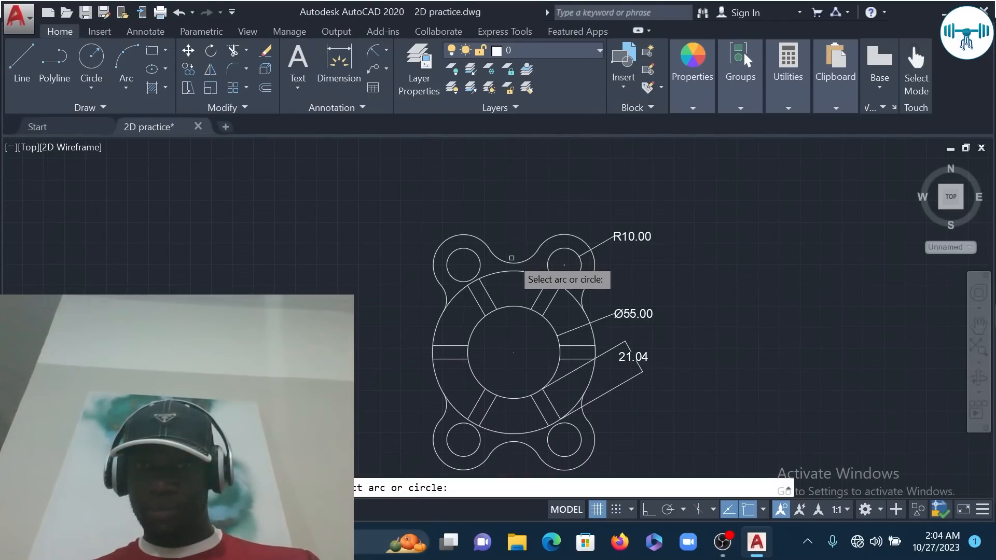
left_click(511, 258)
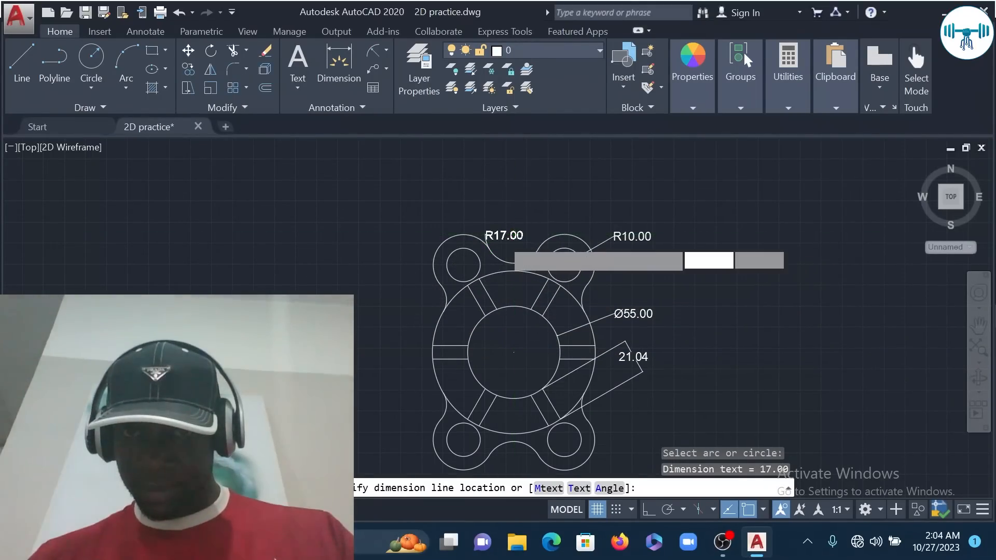
scroll(502, 250, "up", 4)
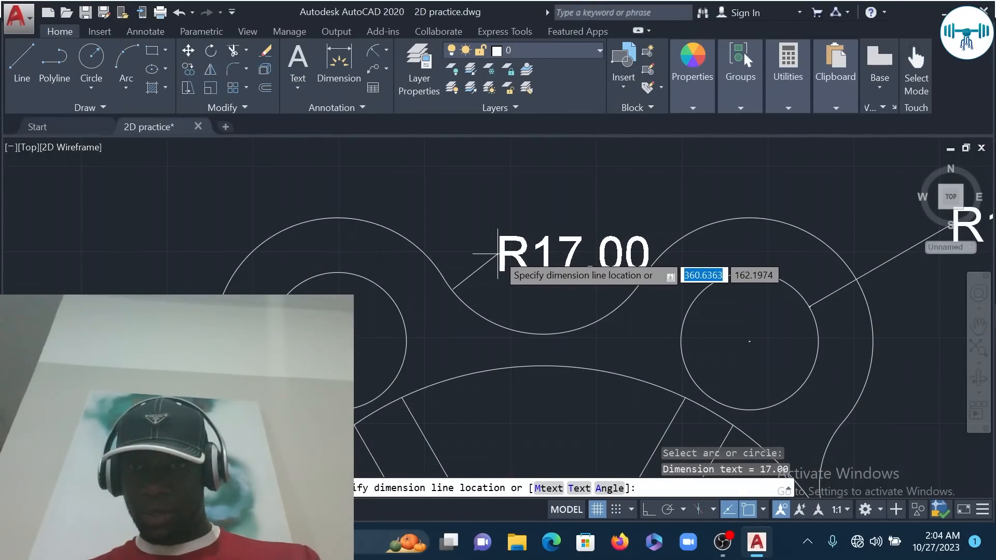
left_click(484, 261)
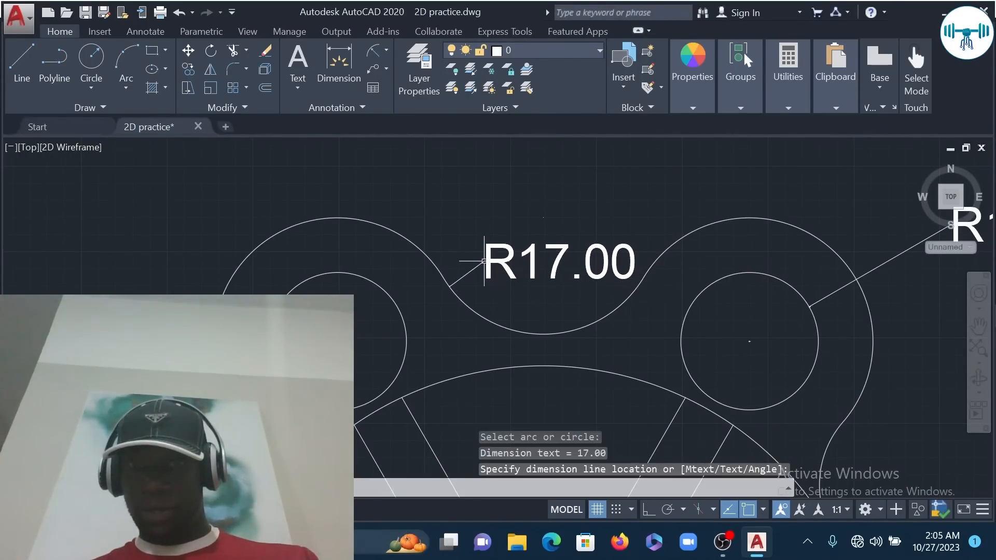
Add the multiline text "2D practice" outside the flange, to the lower right of the outline.
scroll(689, 183, "down", 2)
scroll(888, 427, "down", 2)
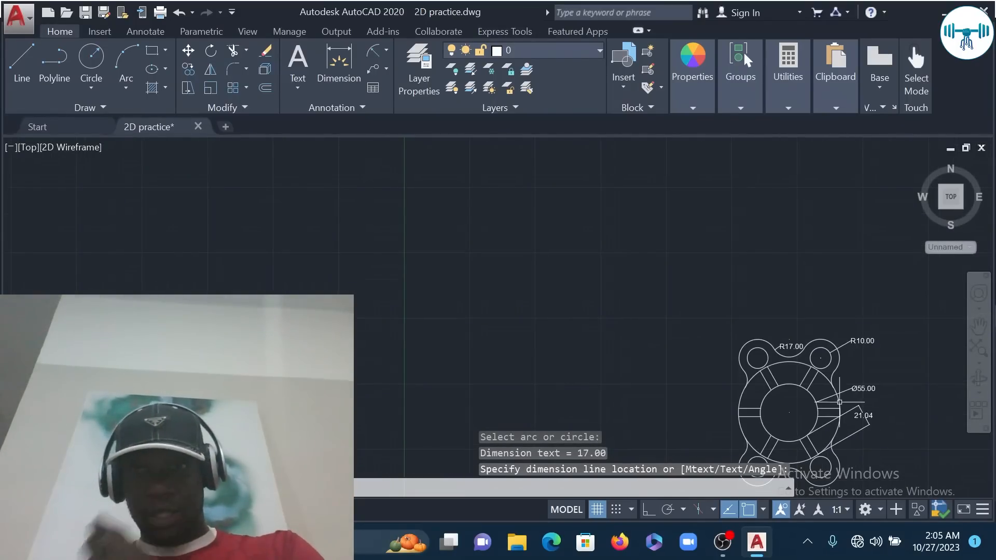
middle_click_drag(812, 394, 725, 299)
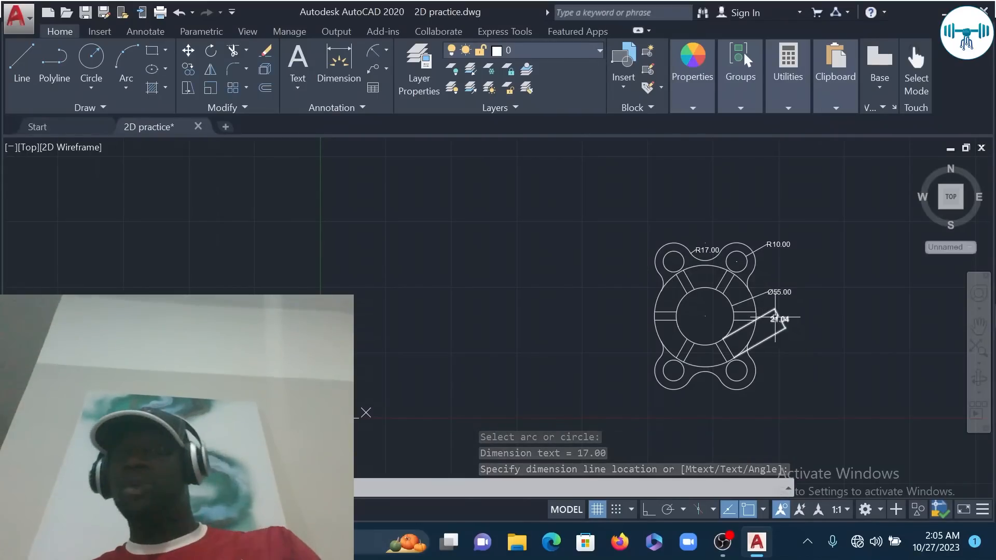
scroll(772, 309, "down", 2)
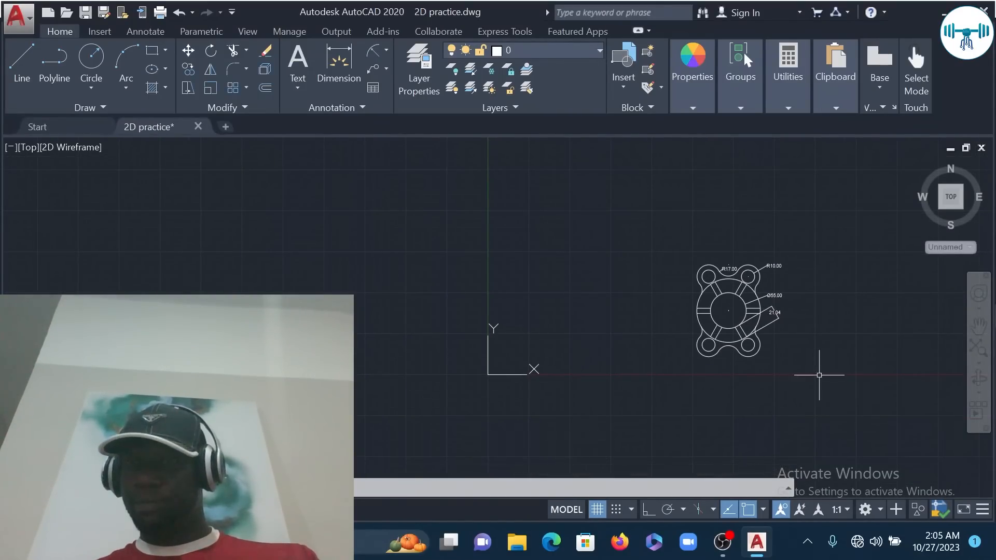
scroll(809, 358, "up", 6)
scroll(608, 150, "down", 3)
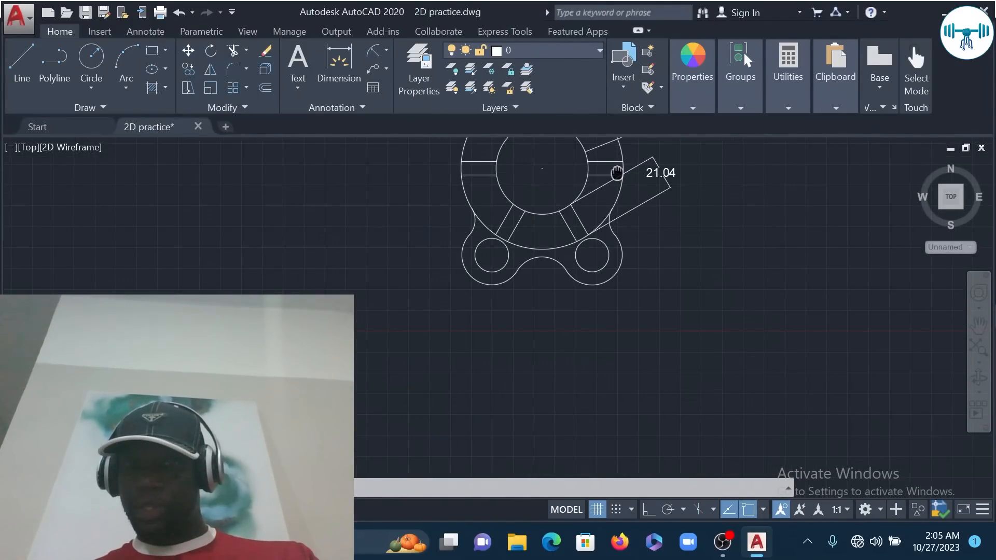
middle_click_drag(619, 171, 603, 356)
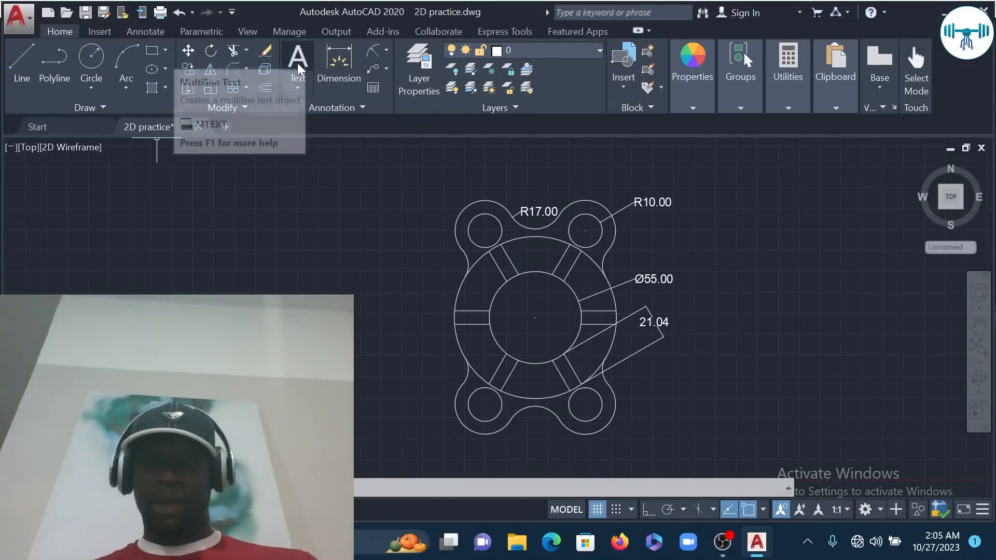
left_click(298, 88)
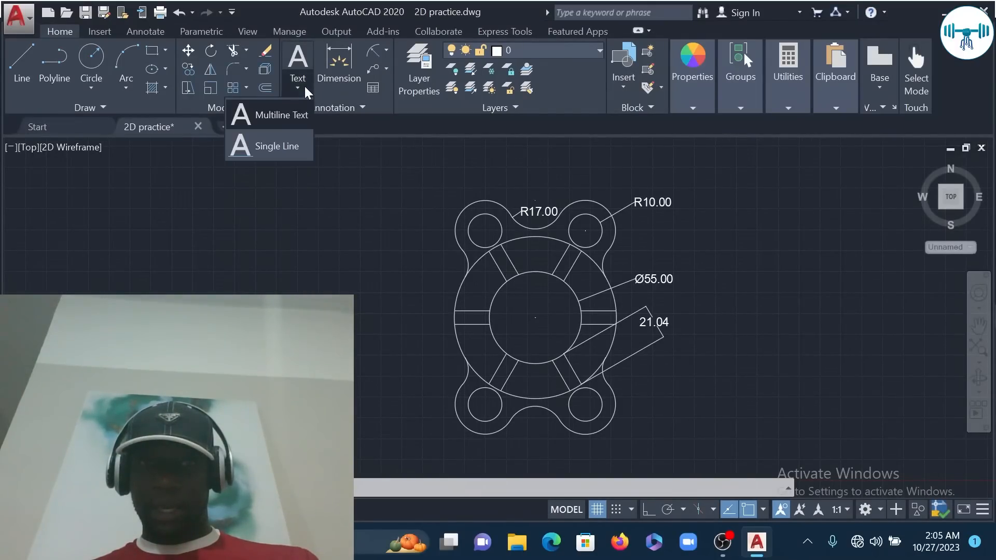
left_click(305, 57)
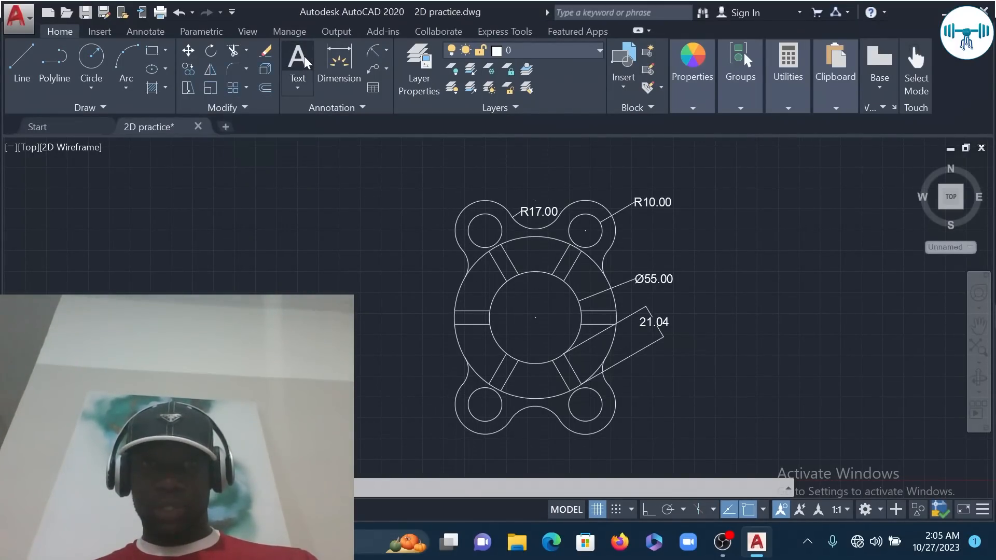
left_click(663, 385)
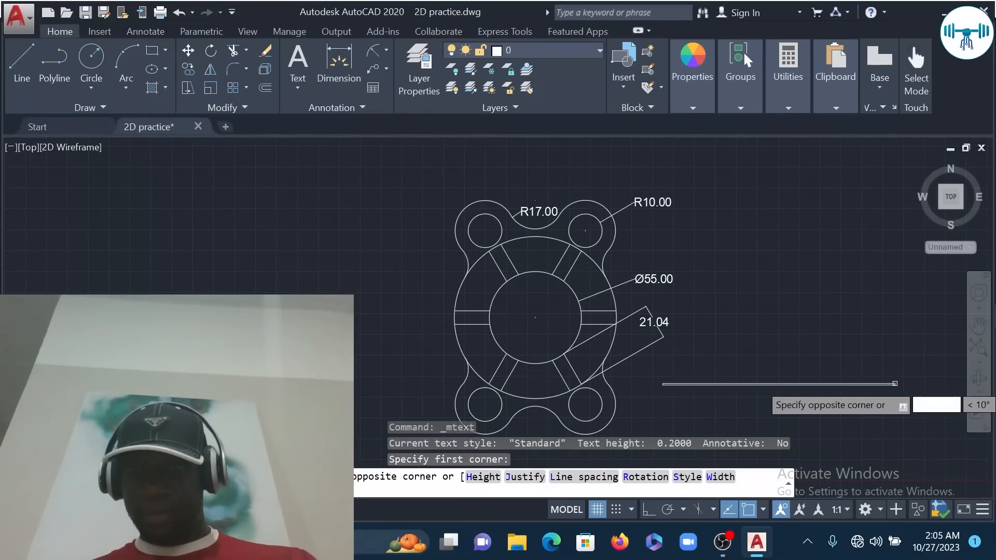
left_click(875, 419)
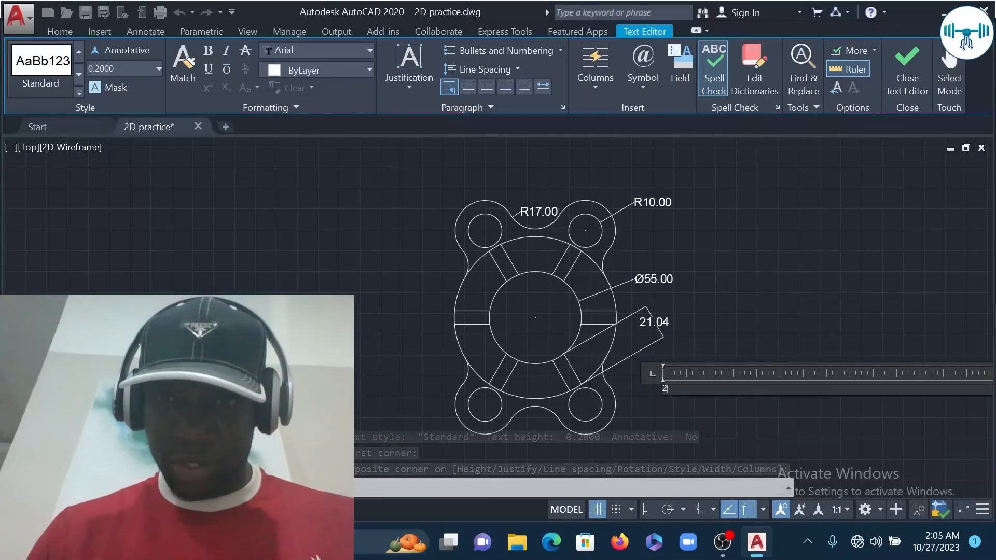
type("2D")
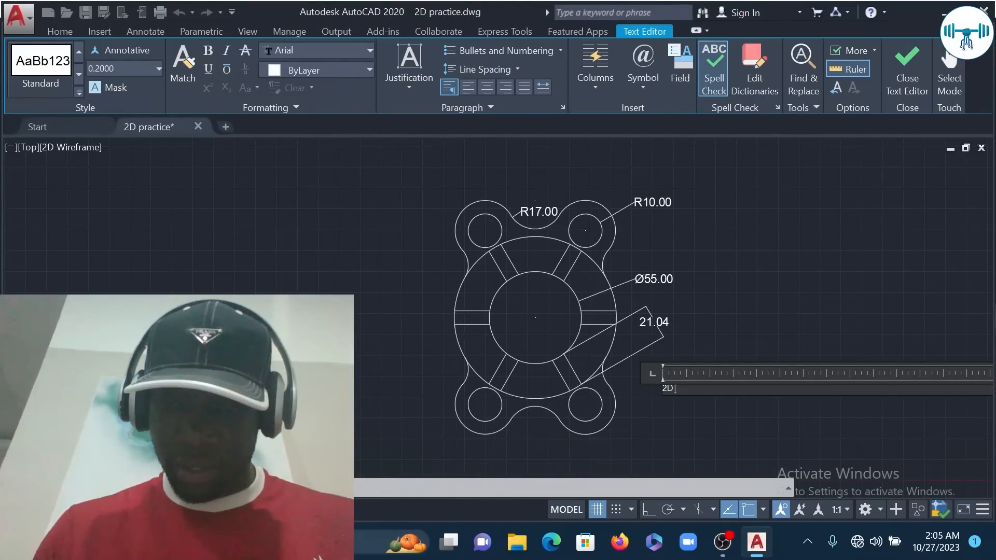
type(" practice")
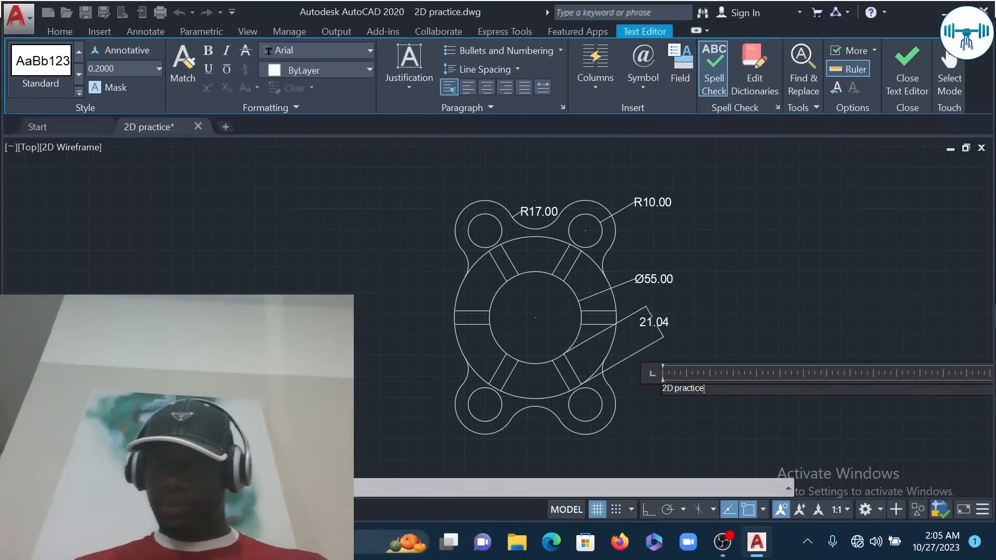
key("Escape")
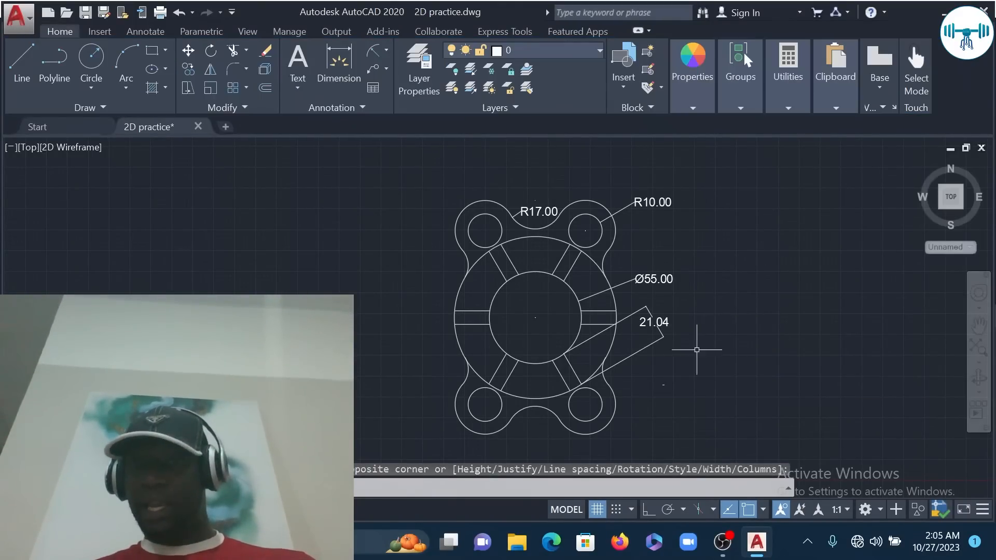
Open the "2D practice" text for editing and choose a text height of 0.2000.
scroll(662, 387, "up", 10)
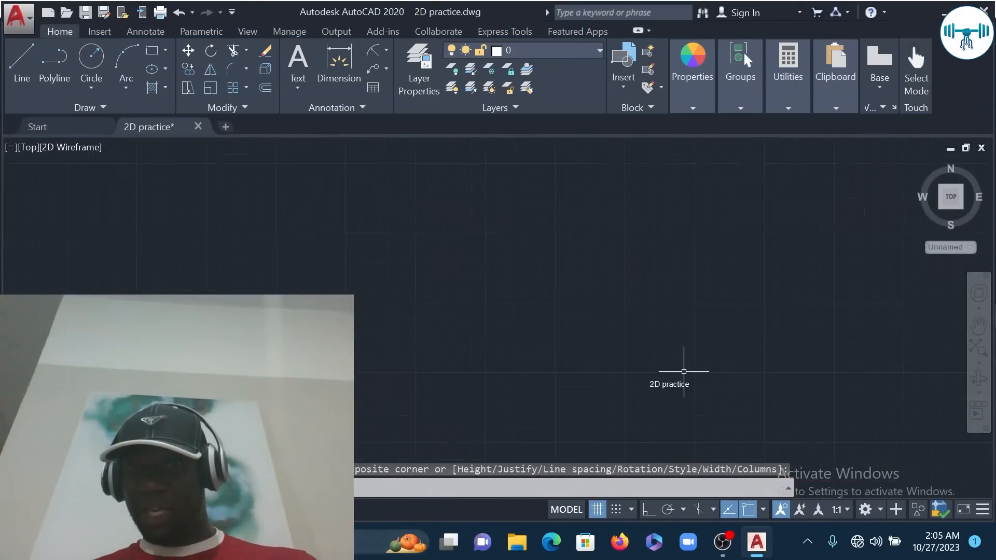
left_click(656, 398)
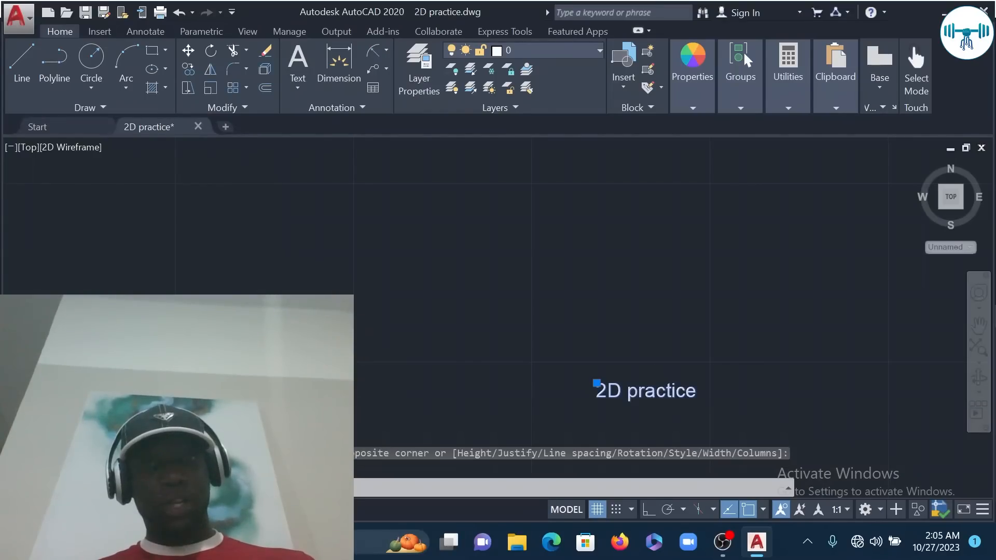
double_click(657, 395)
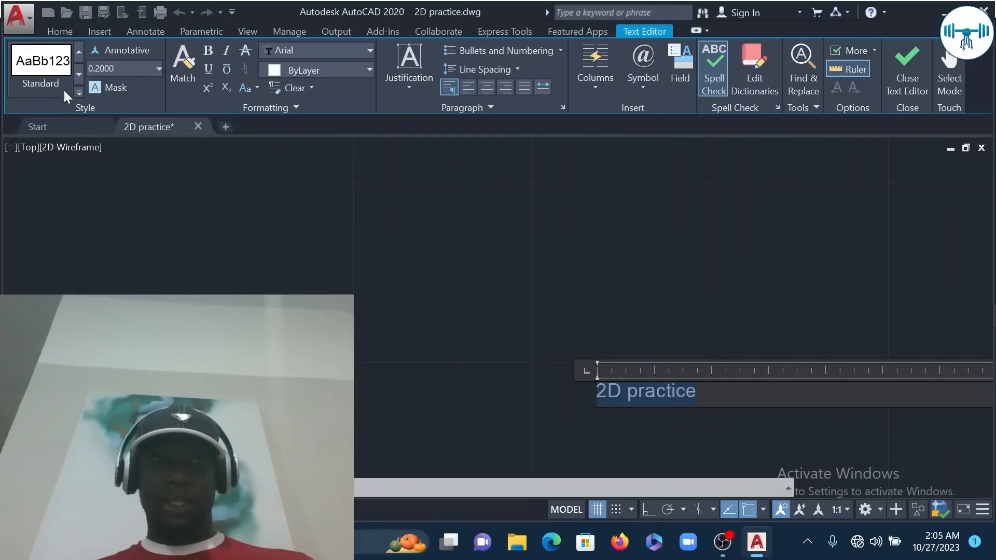
left_click(159, 70)
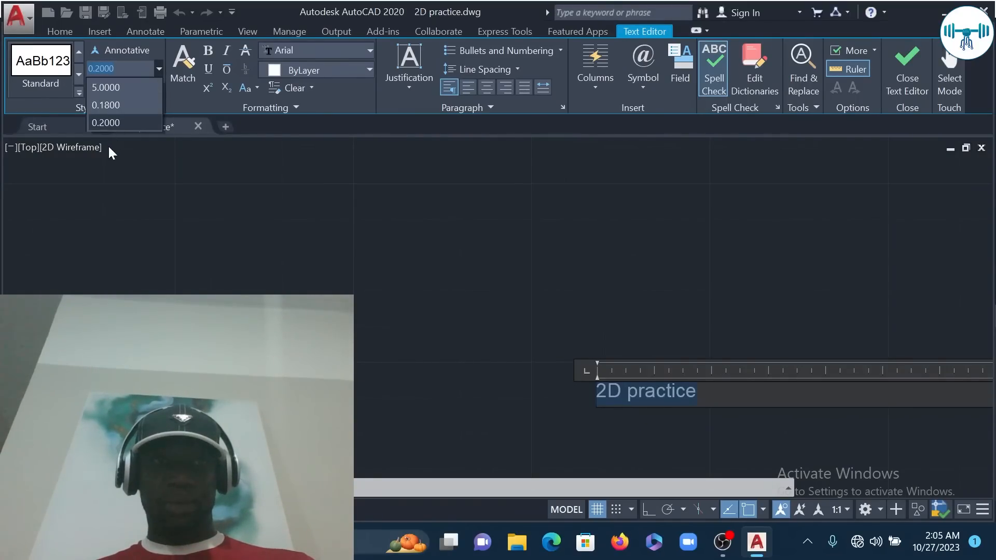
left_click(119, 120)
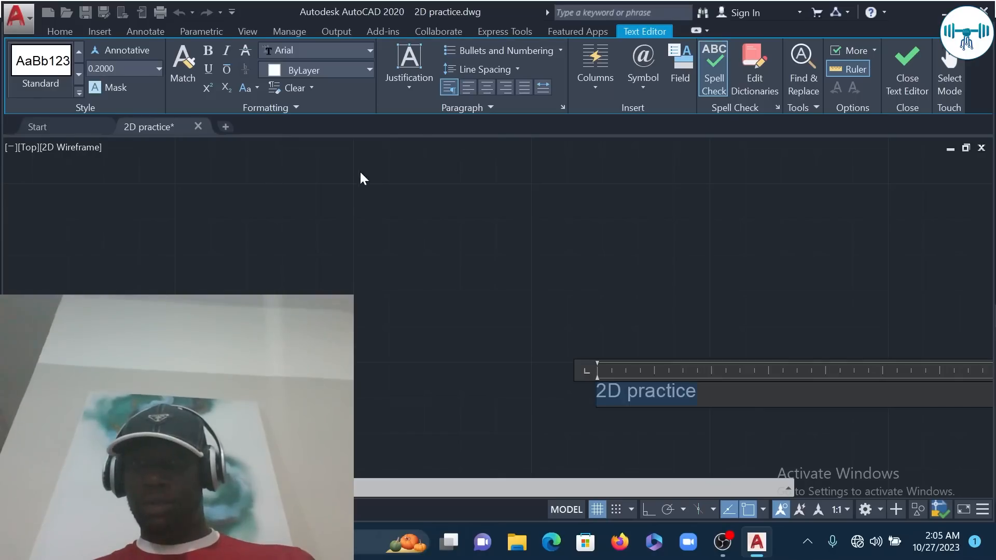
left_click(516, 318)
scroll(701, 339, "down", 5)
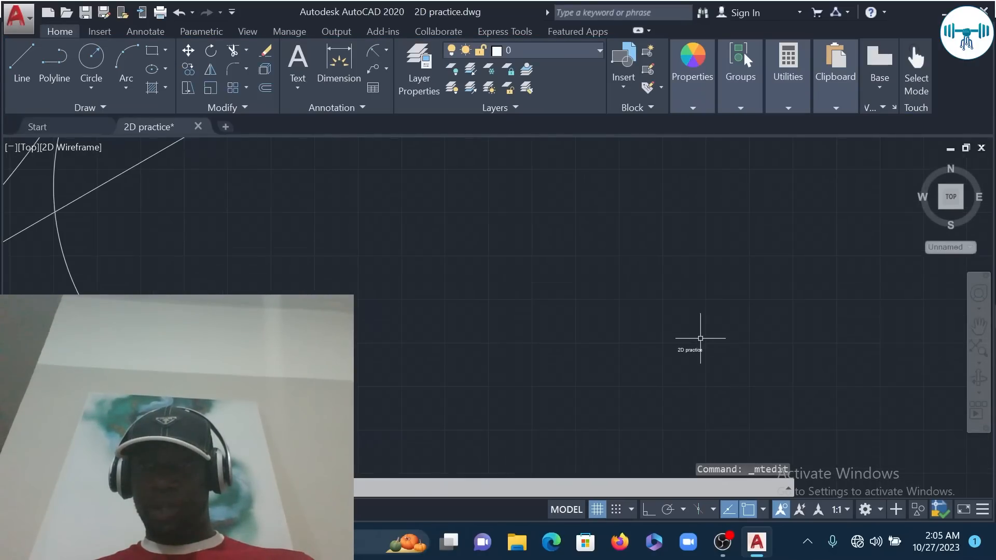
scroll(709, 322, "down", 3)
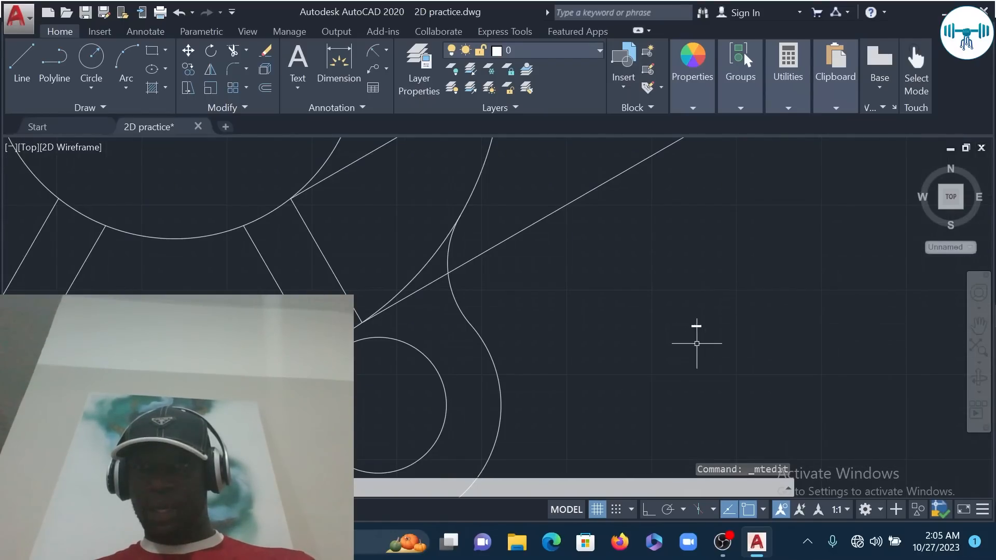
Set the text height of the "2D practice" label to 5.
scroll(697, 344, "up", 5)
left_click(721, 351)
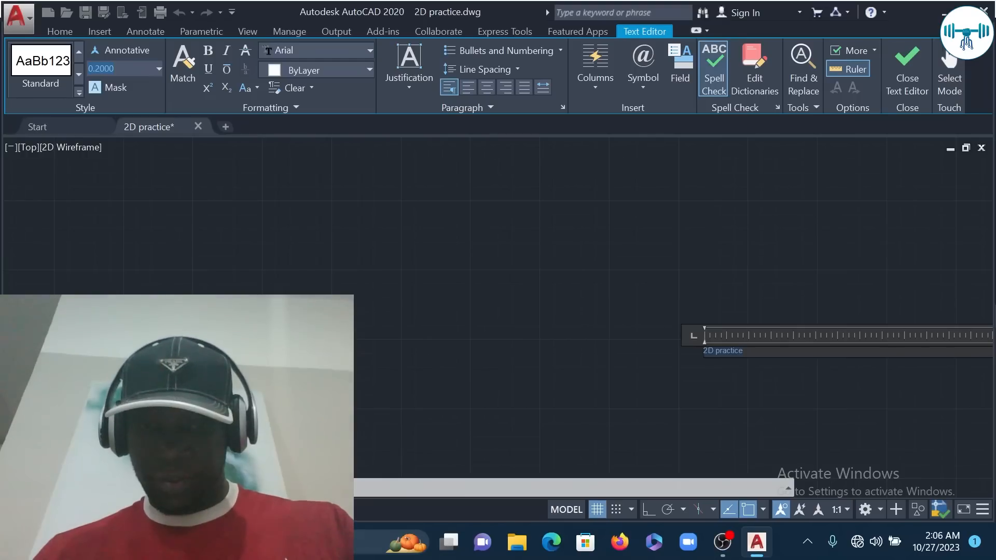
type("5")
key("Return")
left_click(513, 213)
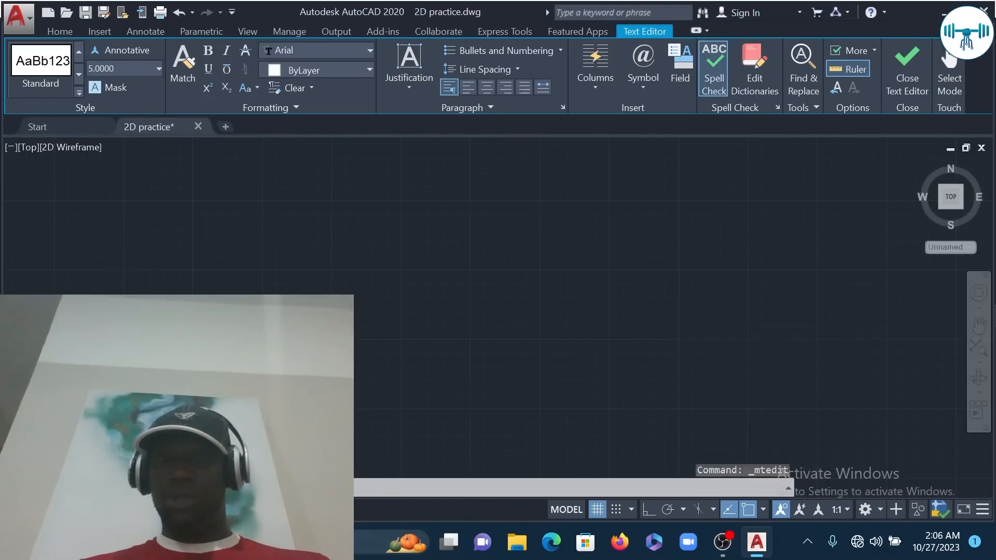
scroll(603, 215, "down", 2)
scroll(642, 293, "down", 5)
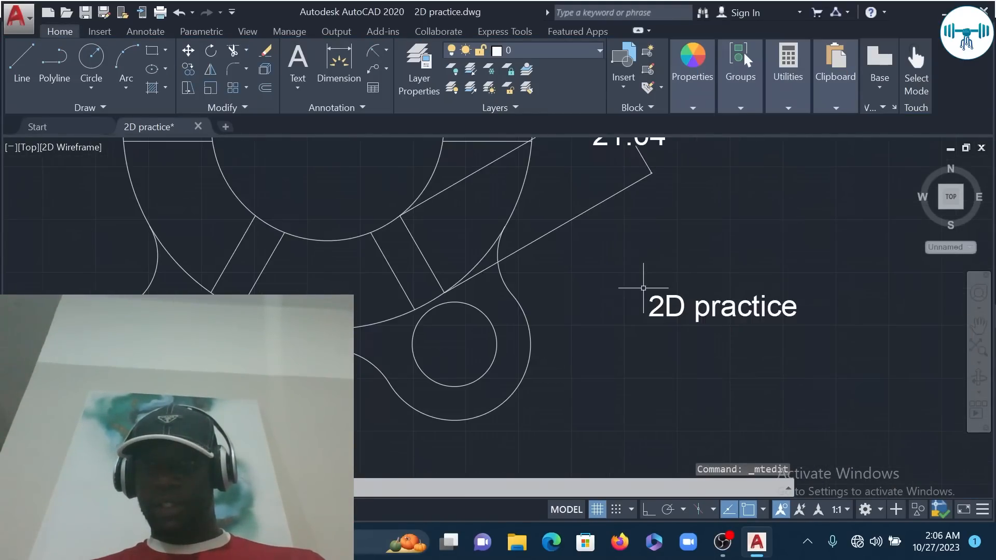
scroll(694, 280, "down", 4)
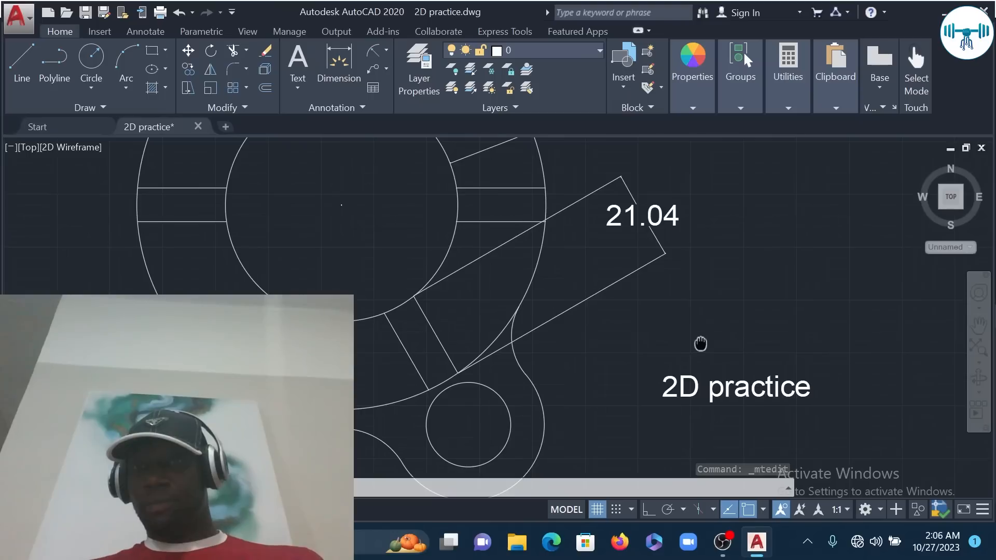
middle_click_drag(647, 284, 606, 299)
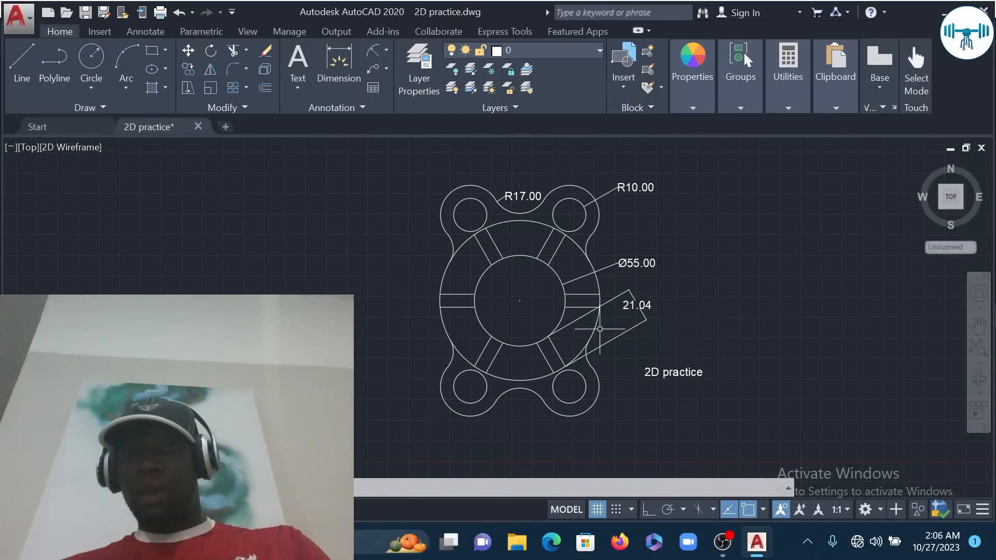
Open the text style manager to review the Standard style's font, size and effects settings, and close it.
left_click(350, 107)
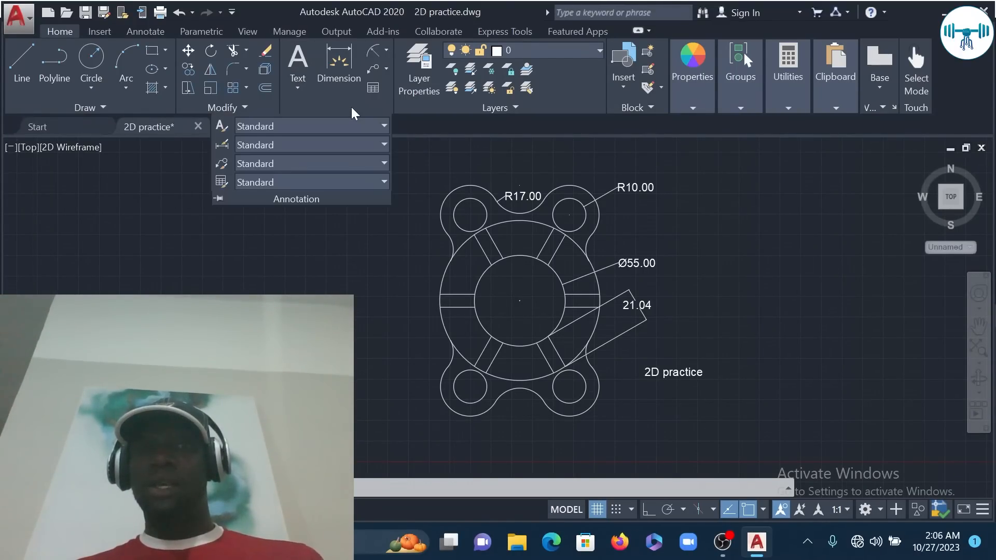
left_click(277, 126)
left_click(291, 202)
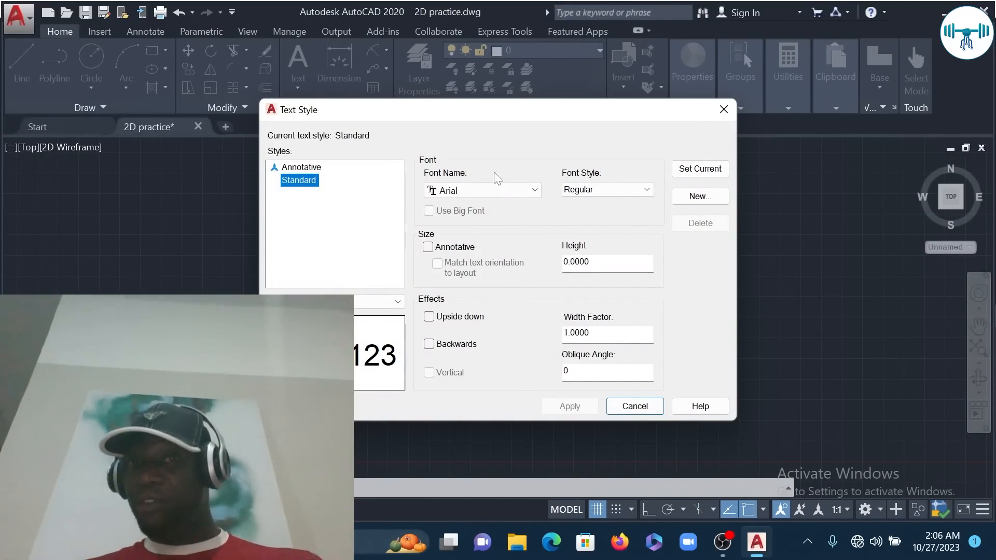
left_click(724, 111)
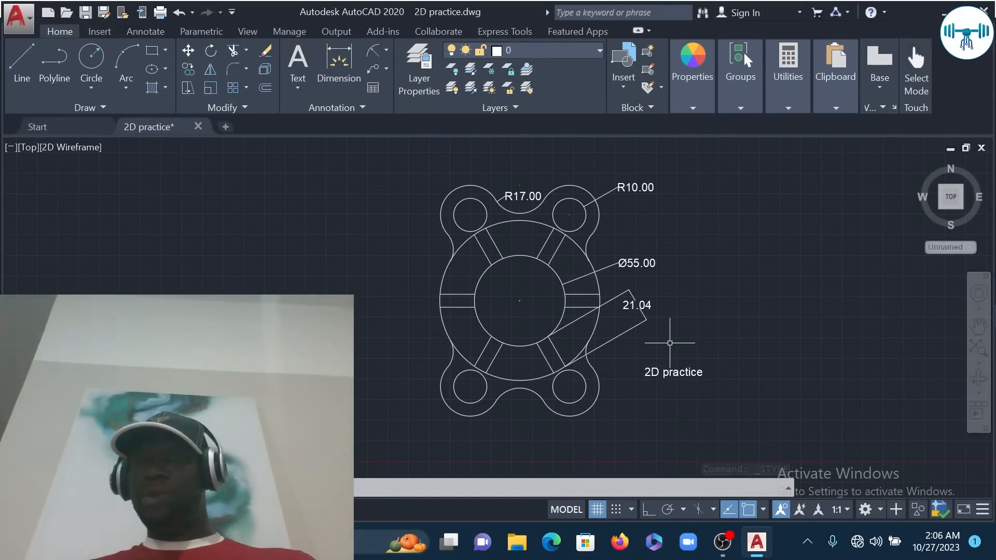
scroll(670, 343, "up", 2)
scroll(671, 340, "down", 2)
scroll(673, 338, "up", 2)
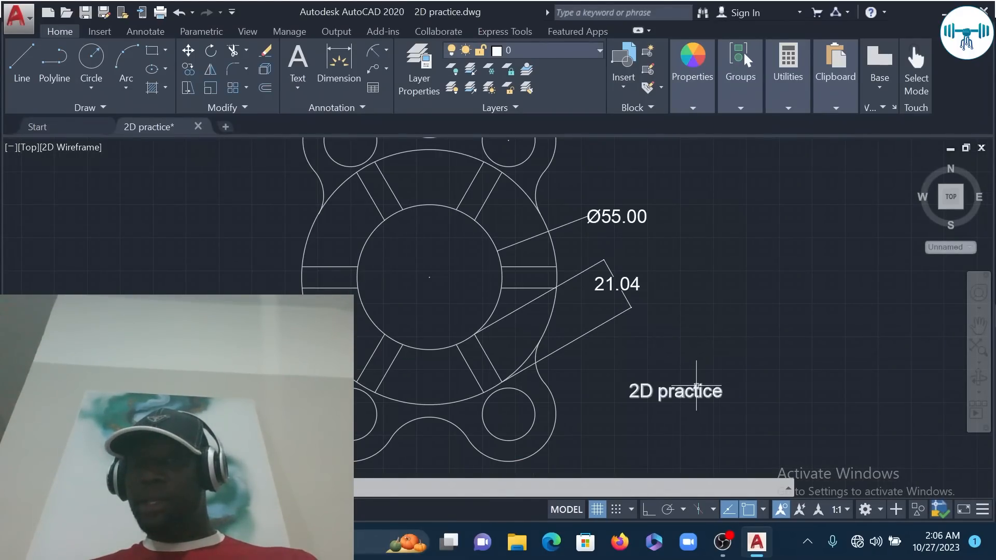
scroll(718, 403, "up", 3)
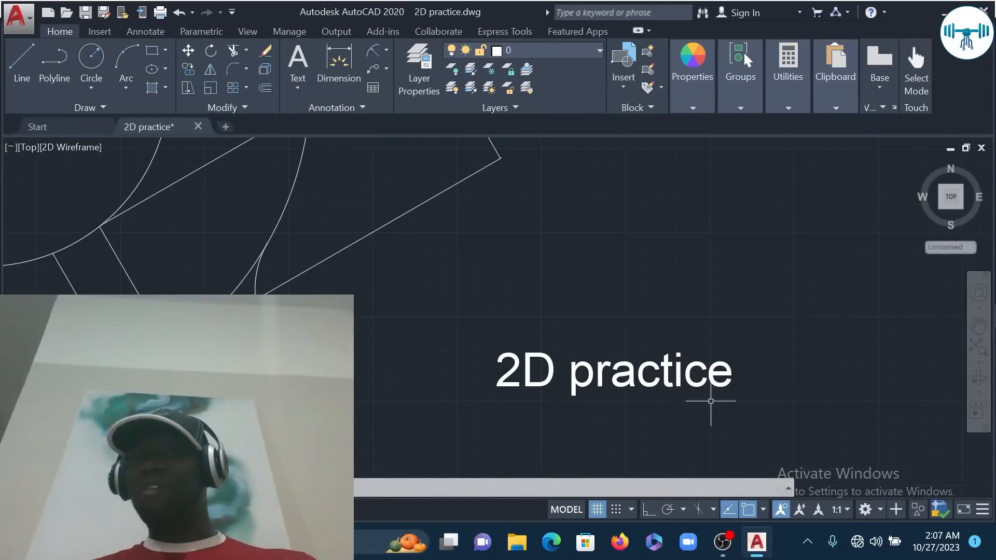
mouse_move(666, 380)
middle_mouse_down()
mouse_move(595, 317)
mouse_move(590, 284)
middle_mouse_up()
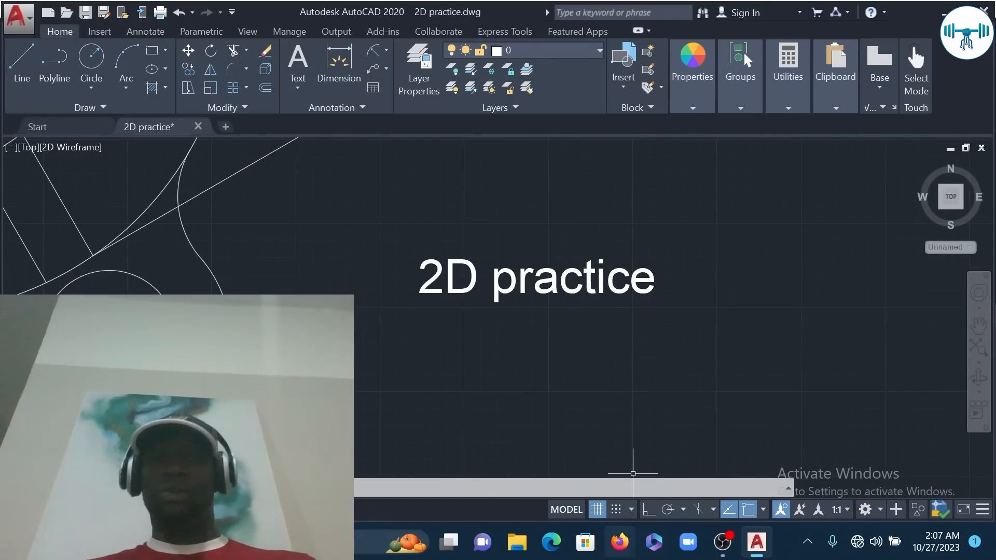
Copy the "2D practice" text with Ortho on, placing one copy about 49 units to its right and another directly below it.
middle_click_drag(667, 272, 696, 245)
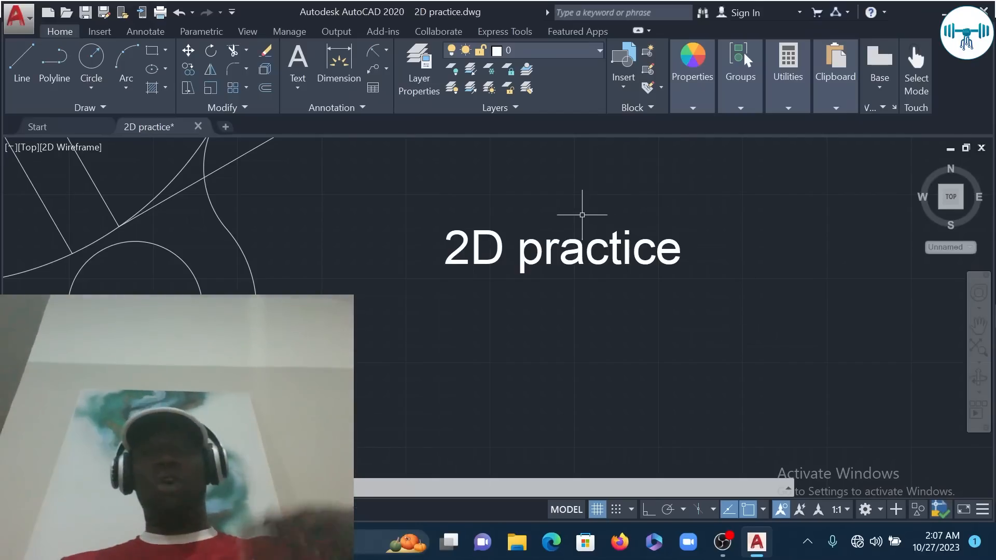
left_click(187, 70)
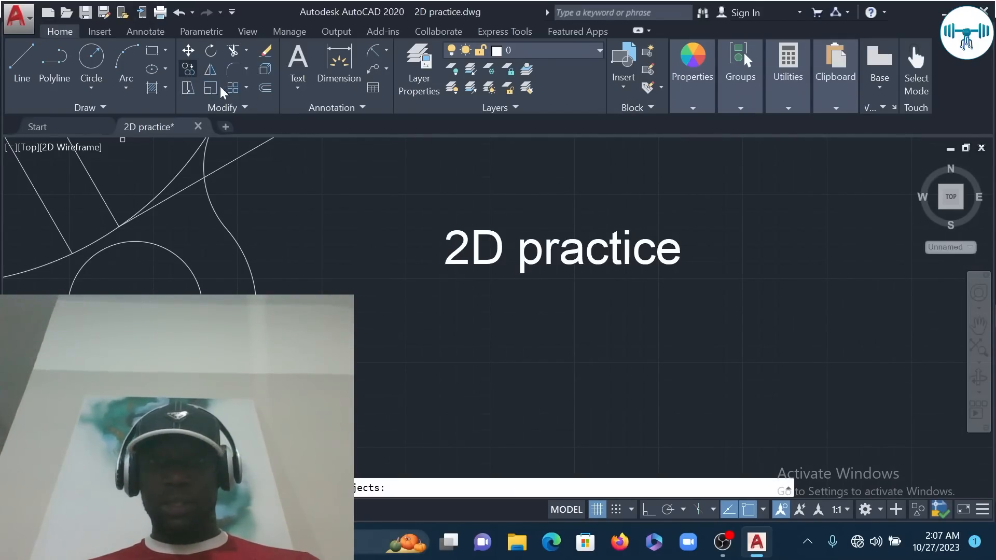
left_click(572, 252)
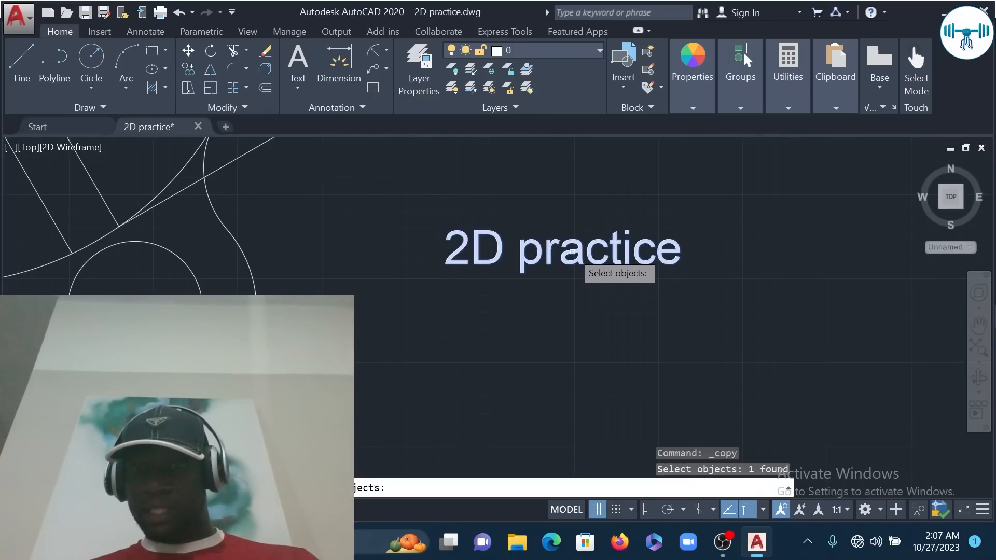
key("Return")
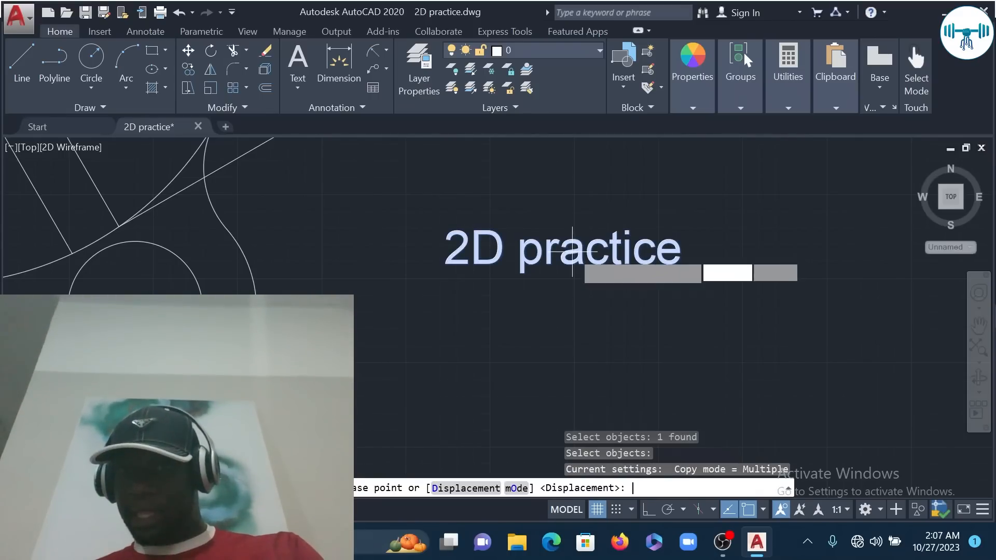
left_click(511, 255)
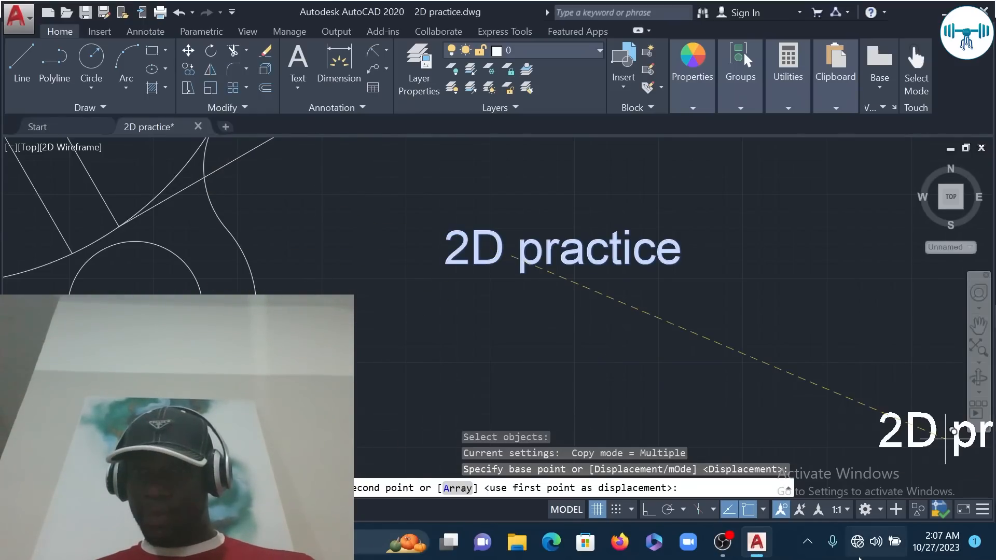
left_click(649, 513)
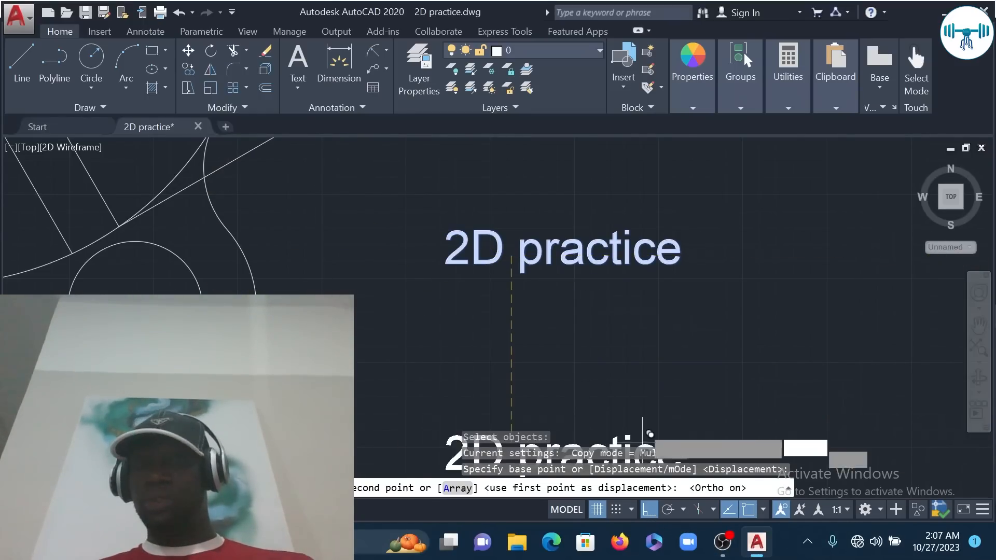
scroll(564, 163, "down", 5)
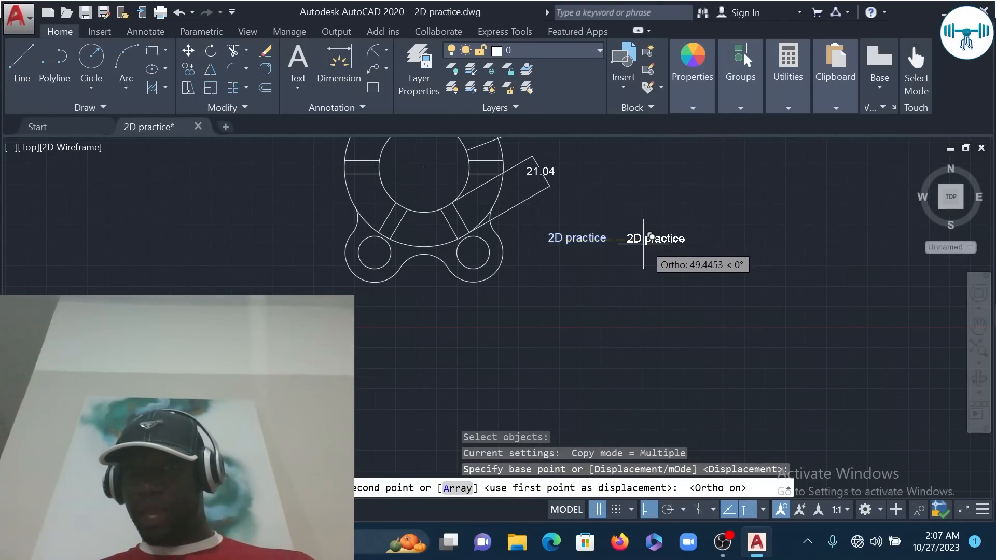
left_click(643, 243)
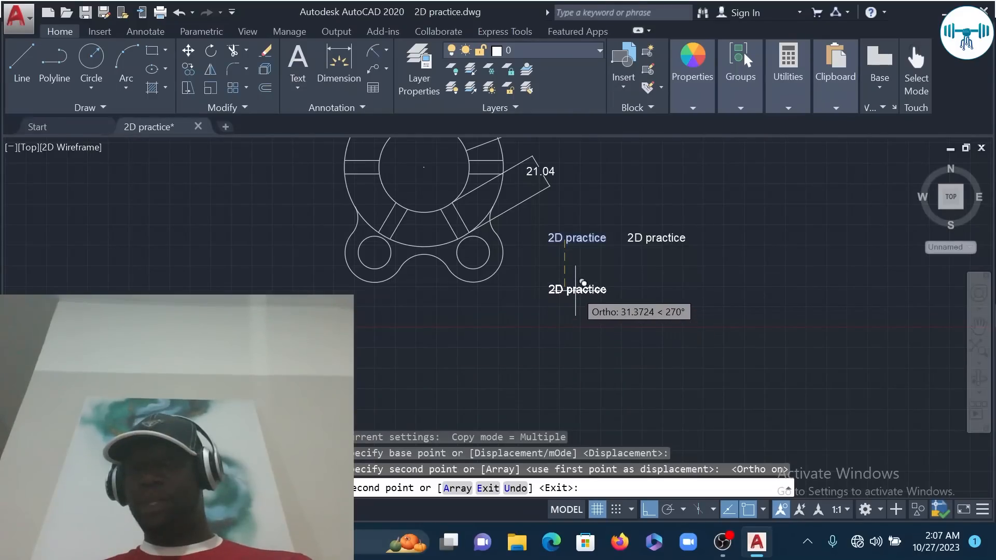
left_click(575, 283)
key("Escape")
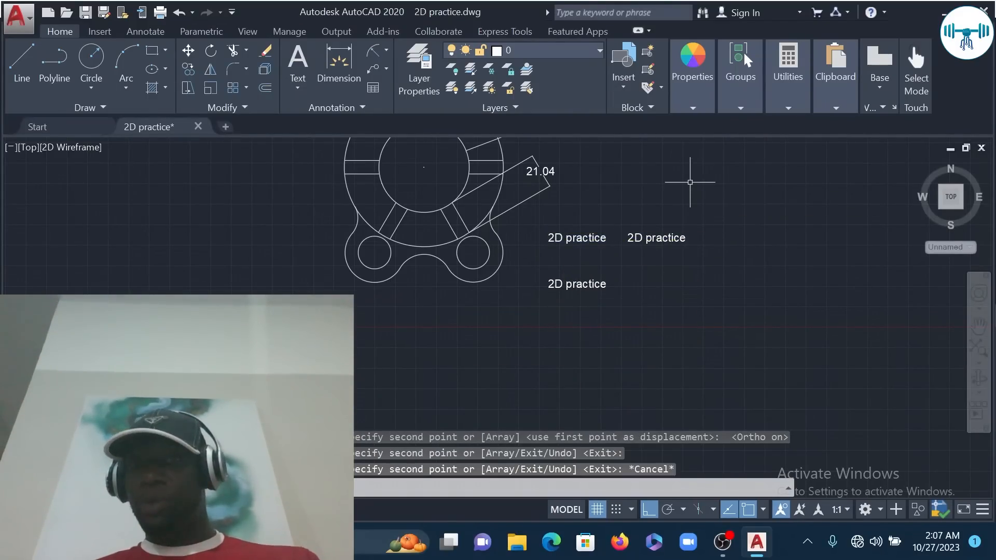
scroll(658, 368, "down", 3)
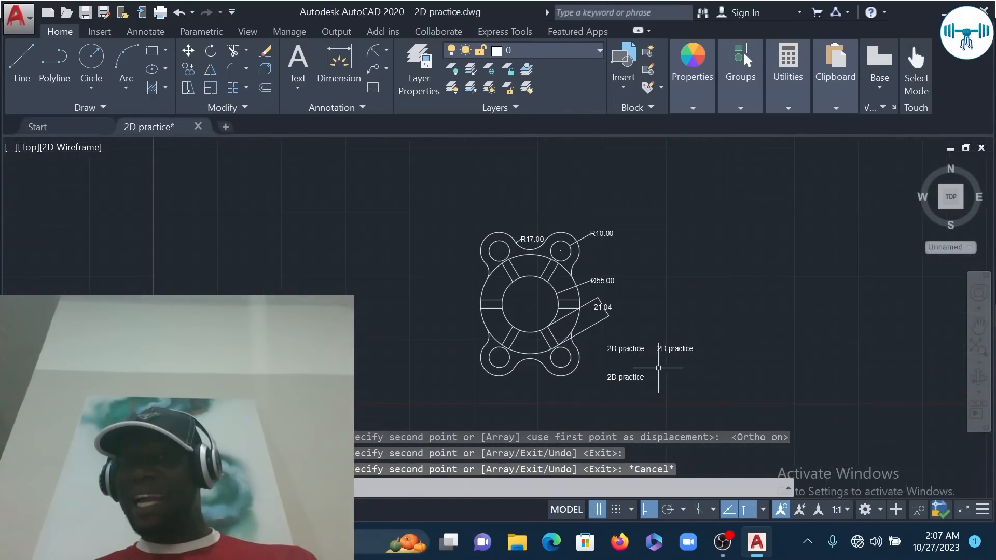
scroll(646, 348, "up", 6)
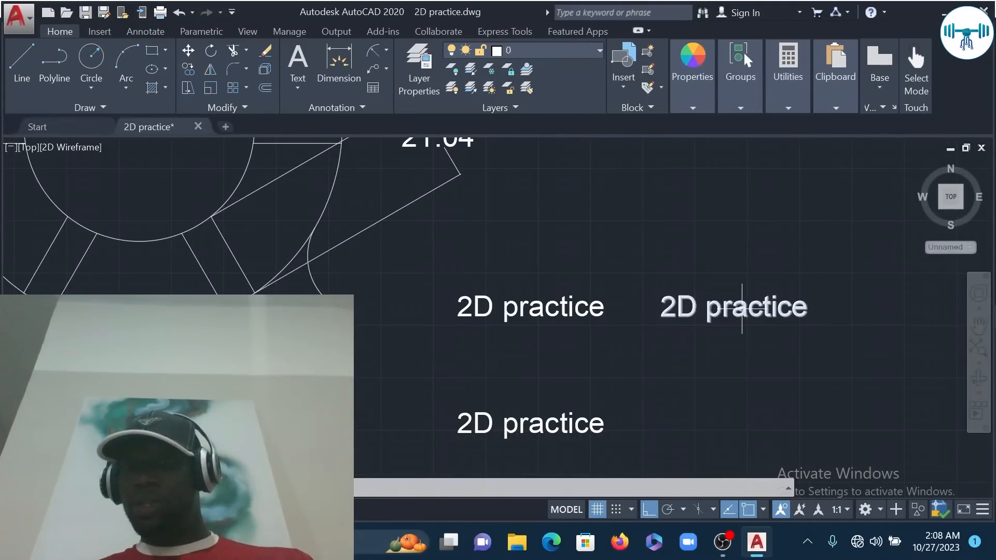
left_click(721, 302)
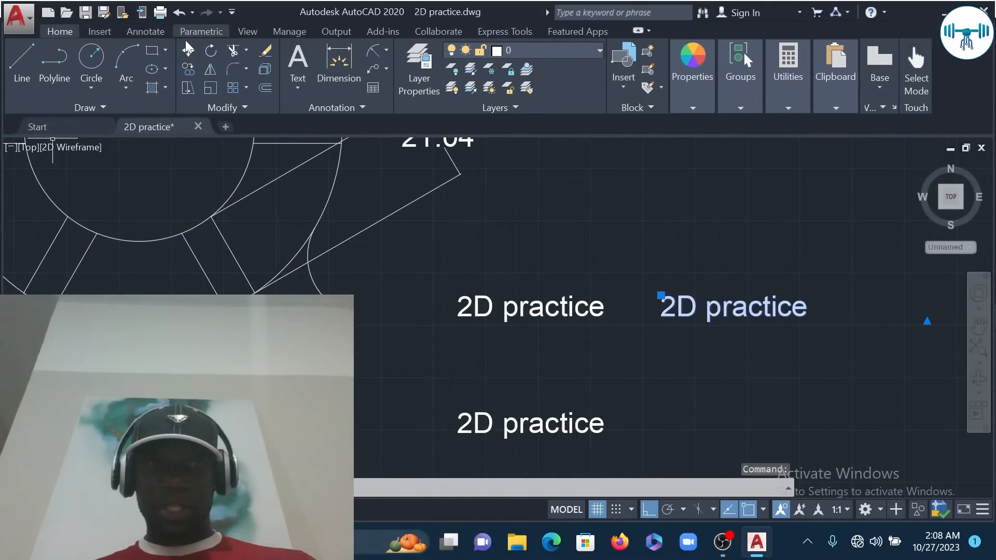
left_click(211, 52)
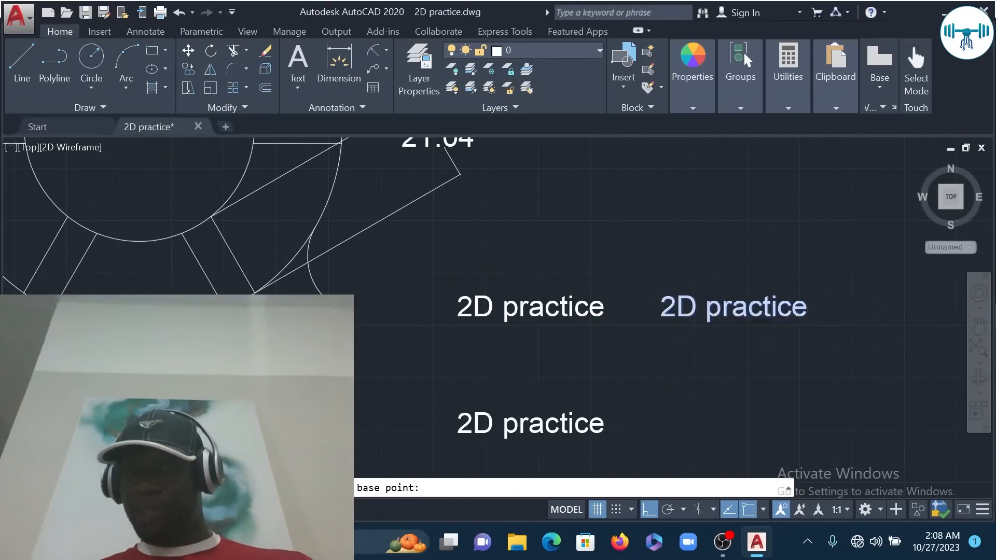
left_click(671, 298)
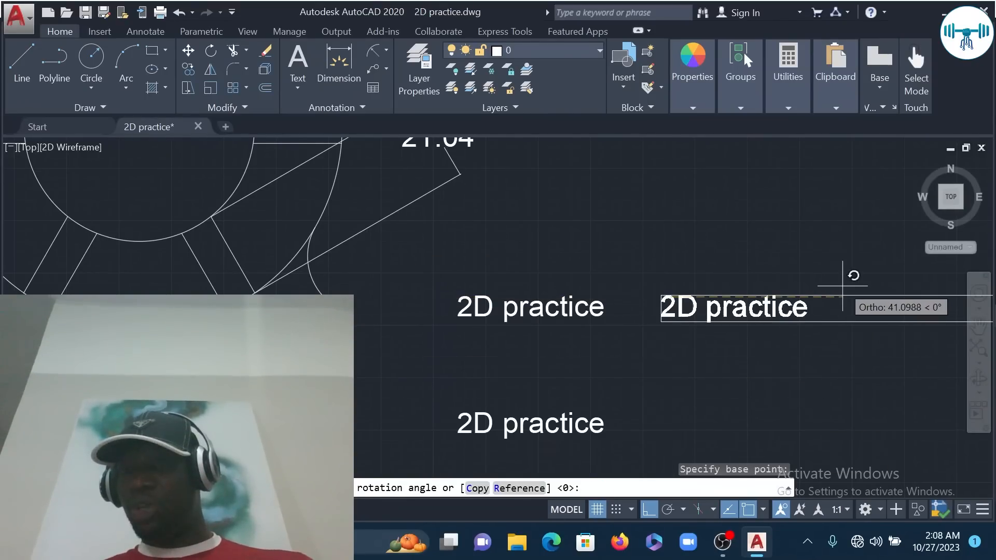
key("Escape")
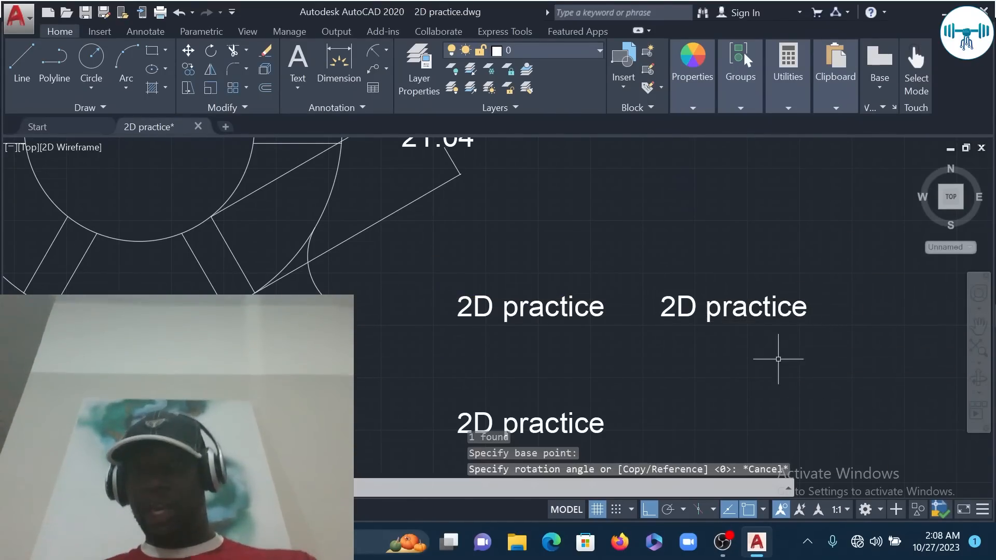
Move the right-hand "2D practice" copy to just below the flange, roughly centred under its lower edge.
left_click(720, 305)
scroll(713, 314, "down", 5)
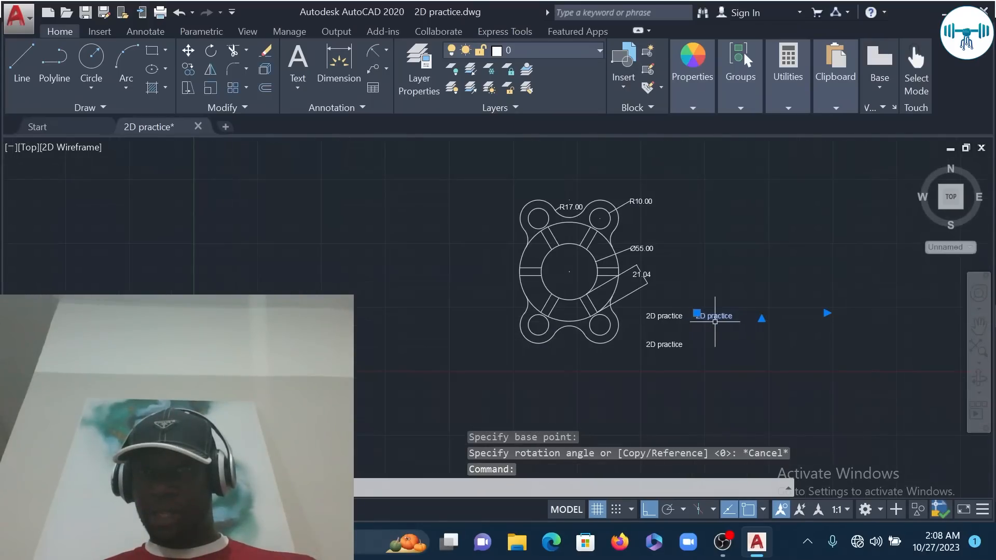
scroll(710, 314, "up", 5)
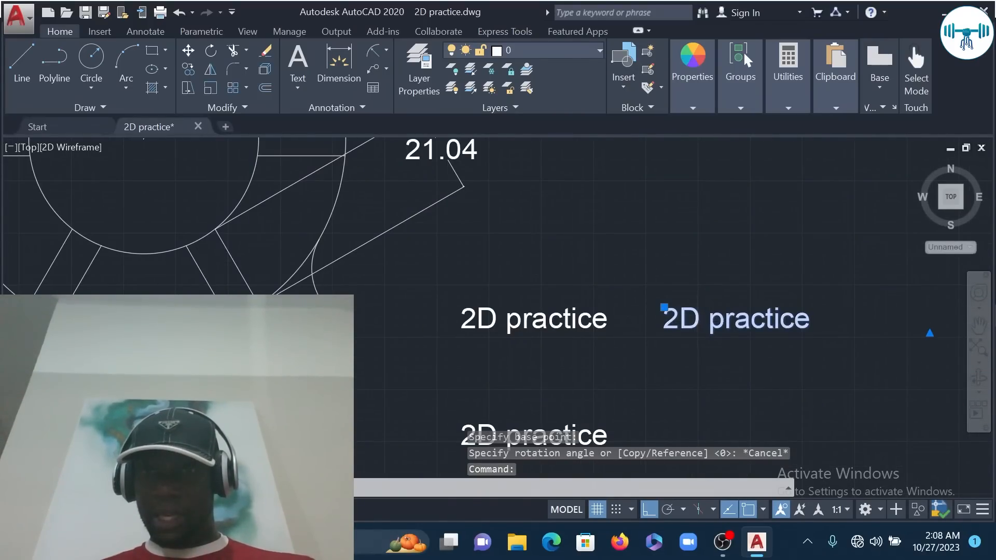
left_click_drag(668, 333, 47, 484)
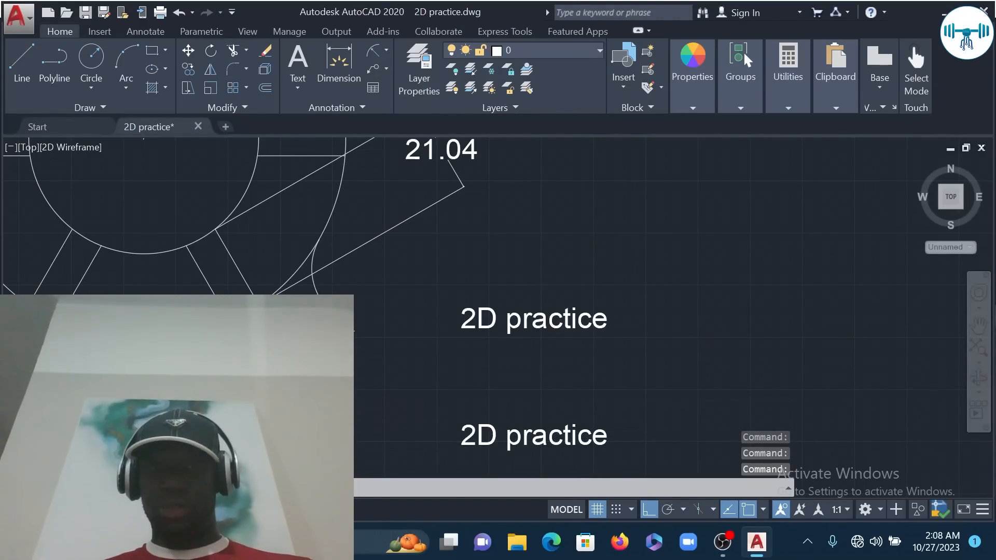
scroll(578, 318, "down", 4)
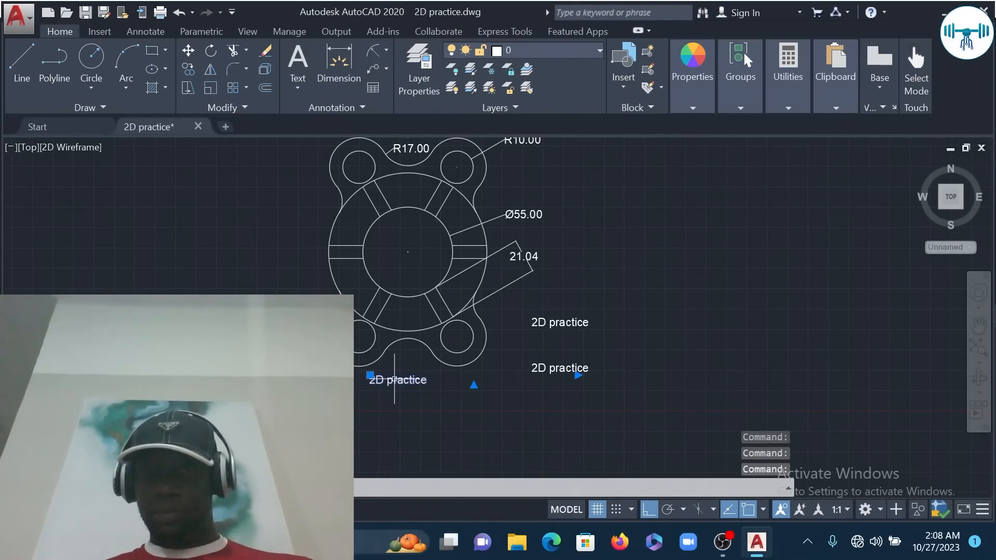
left_click_drag(398, 380, 406, 388)
mouse_move(463, 292)
middle_mouse_down()
mouse_move(529, 325)
mouse_move(612, 329)
middle_mouse_up()
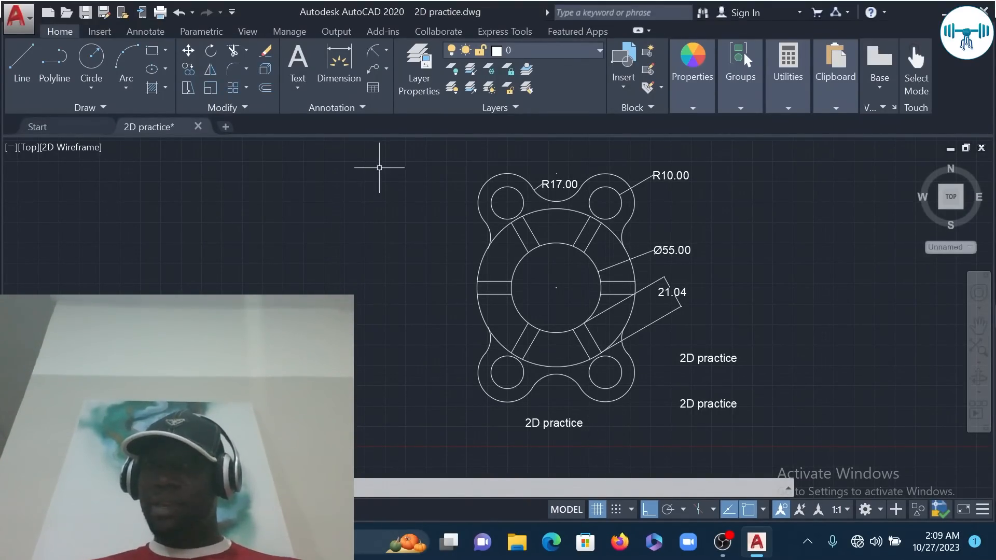
Add a horizontal leader from the centre of the flange's upper-left hole to outside the outline, with the text "4 circles R10".
left_click(385, 68)
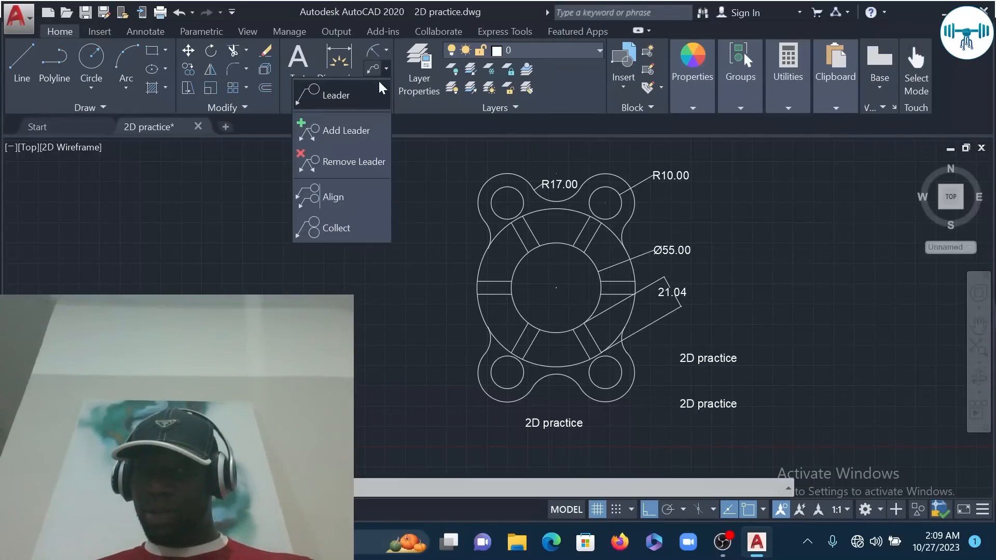
left_click(324, 97)
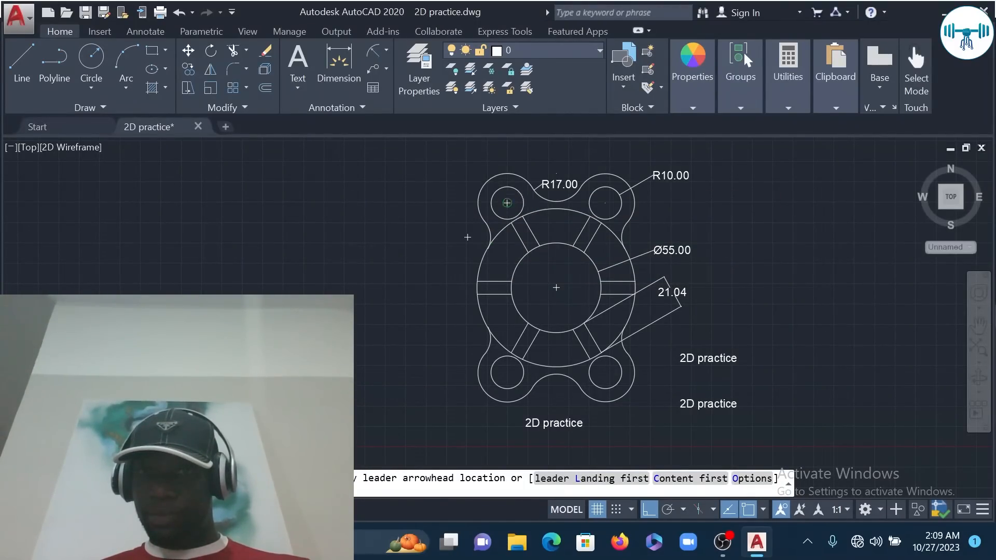
left_click(507, 203)
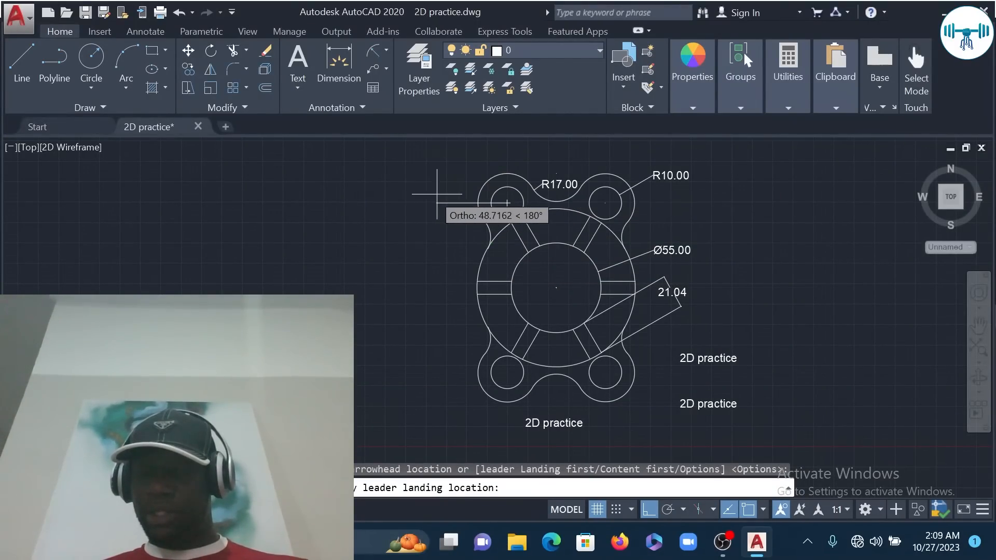
left_click(421, 202)
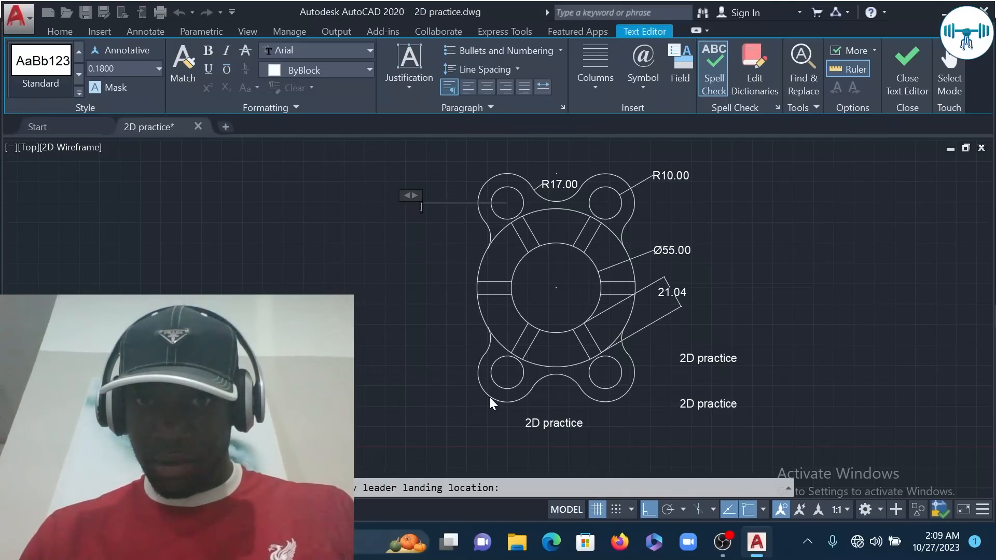
type("4")
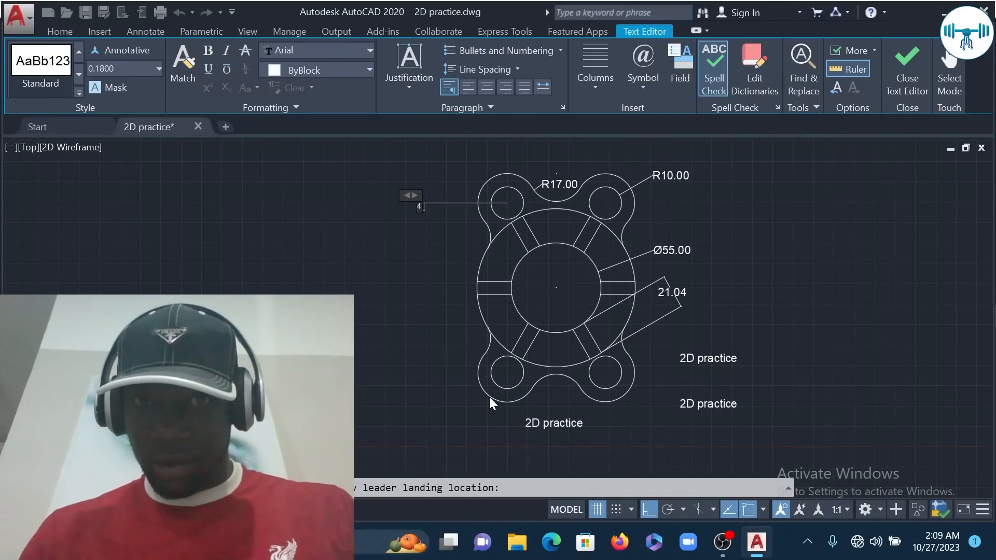
type(" cir")
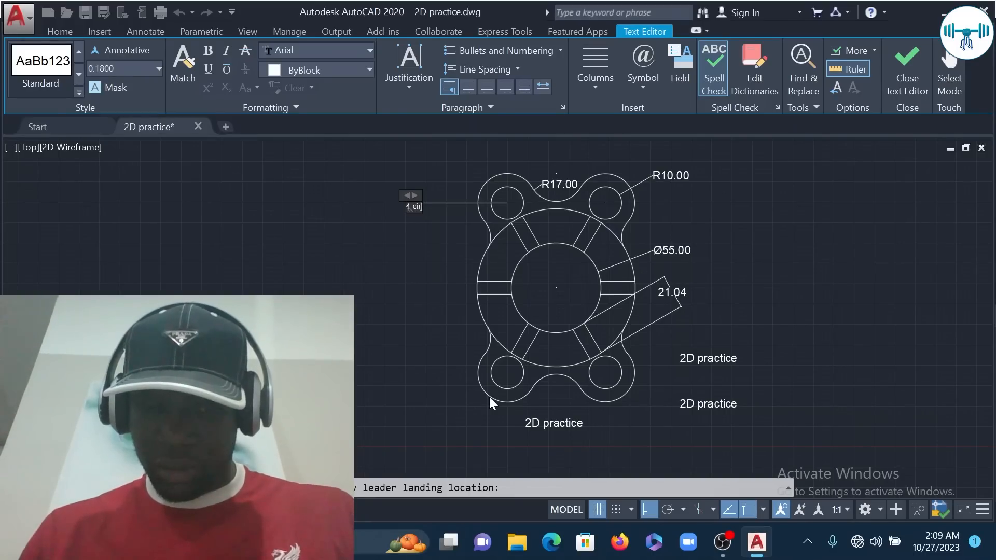
type("cles")
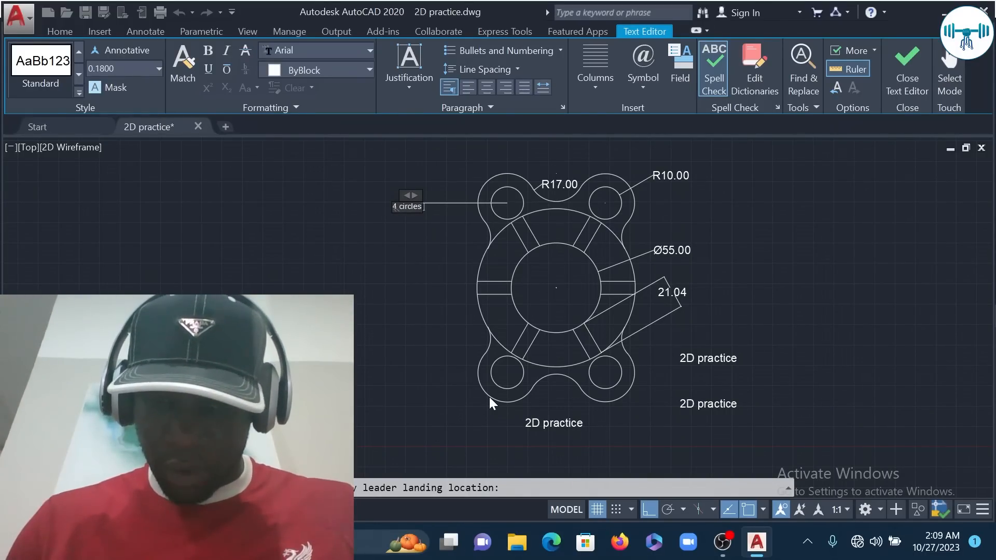
type("R10")
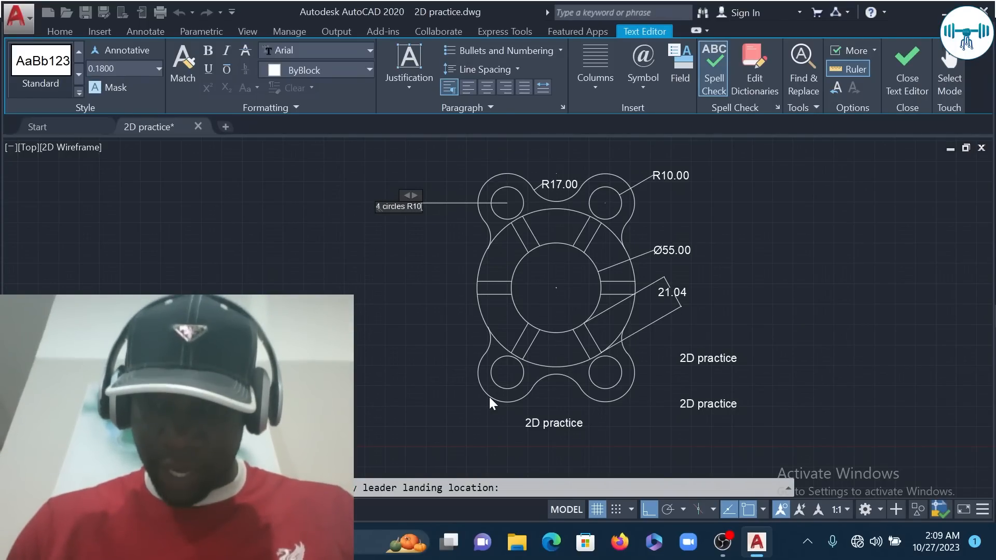
key("Return")
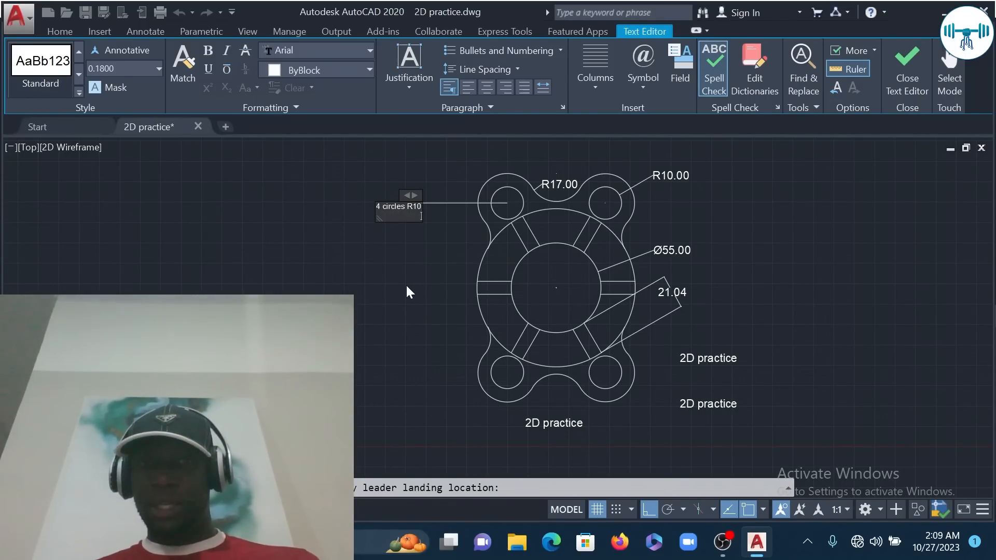
left_click(407, 285)
Examine the "4 circles R10" leader note up close, from its text along the leader line towards the upper-left hole.
scroll(412, 172, "up", 10)
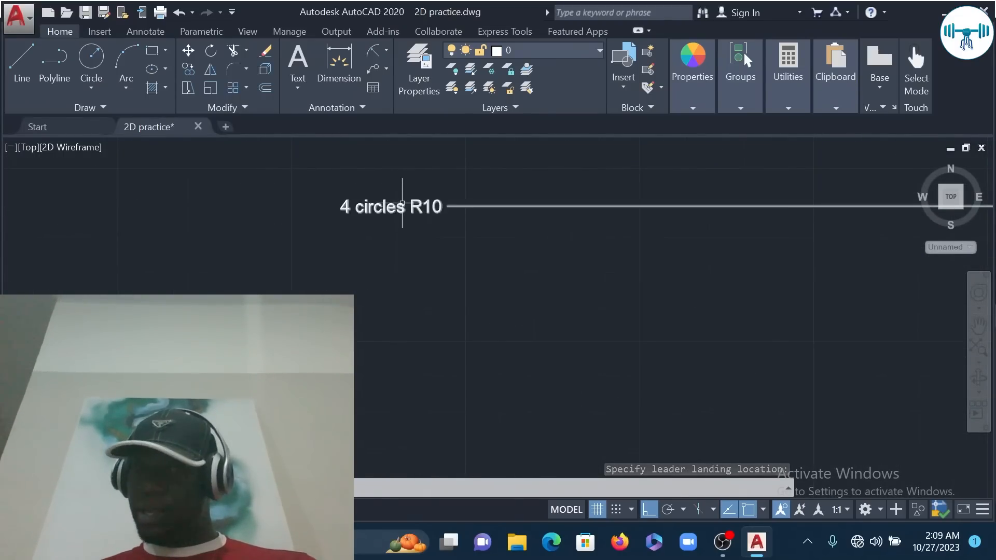
scroll(402, 203, "up", 2)
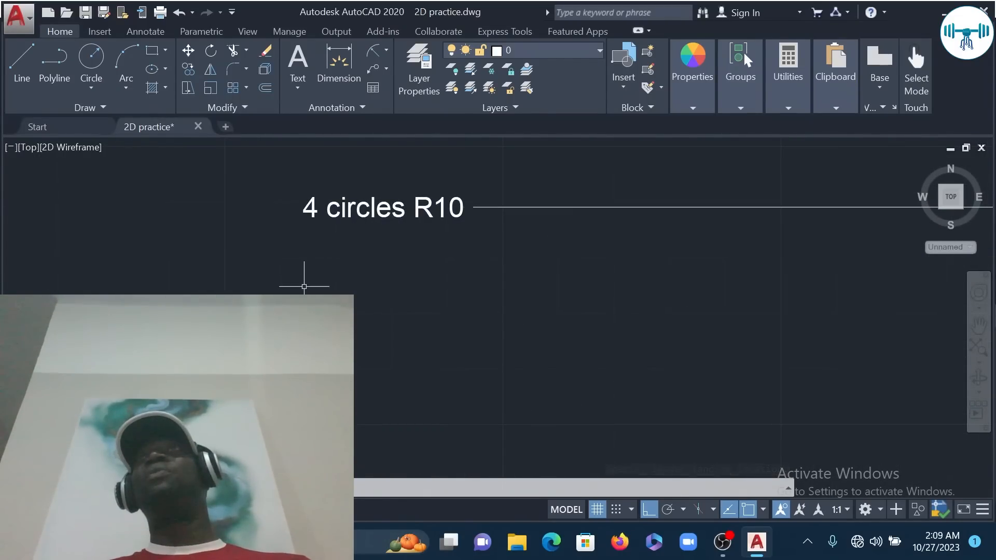
scroll(497, 303, "down", 2)
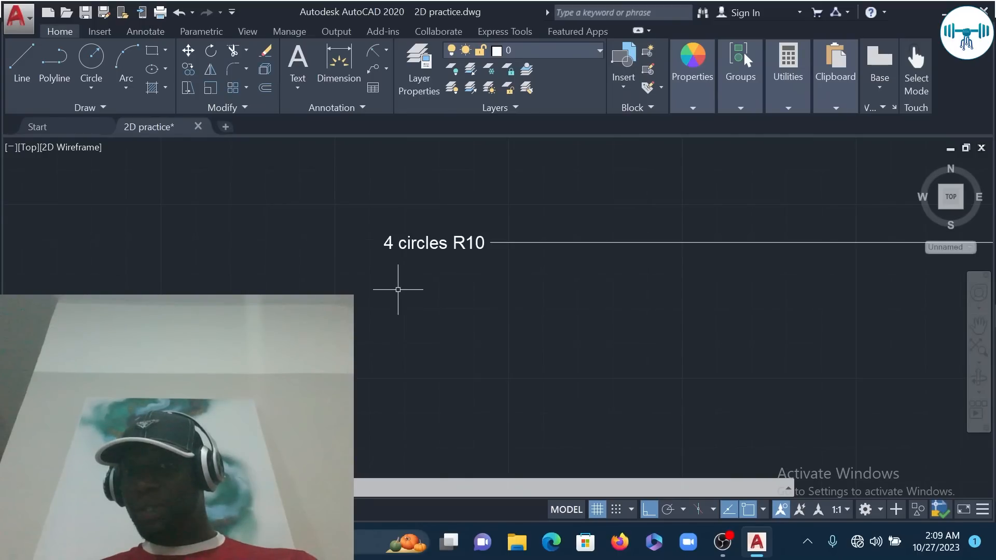
scroll(493, 273, "down", 2)
scroll(667, 344, "down", 2)
scroll(885, 284, "up", 1)
middle_click_drag(885, 284, 709, 257)
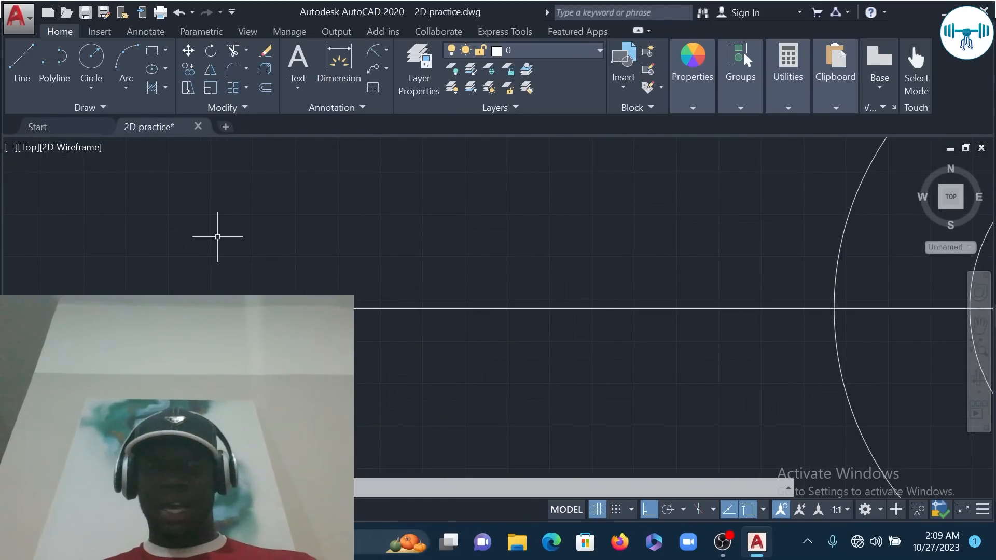
Set the Standard multileader style's arrowhead size to 5 and make that style current.
left_click(353, 106)
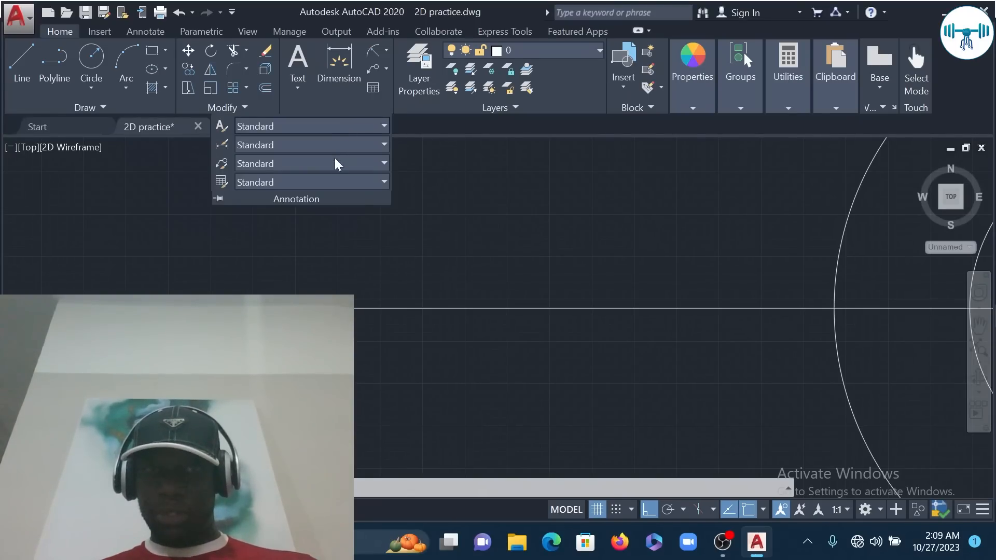
left_click(260, 166)
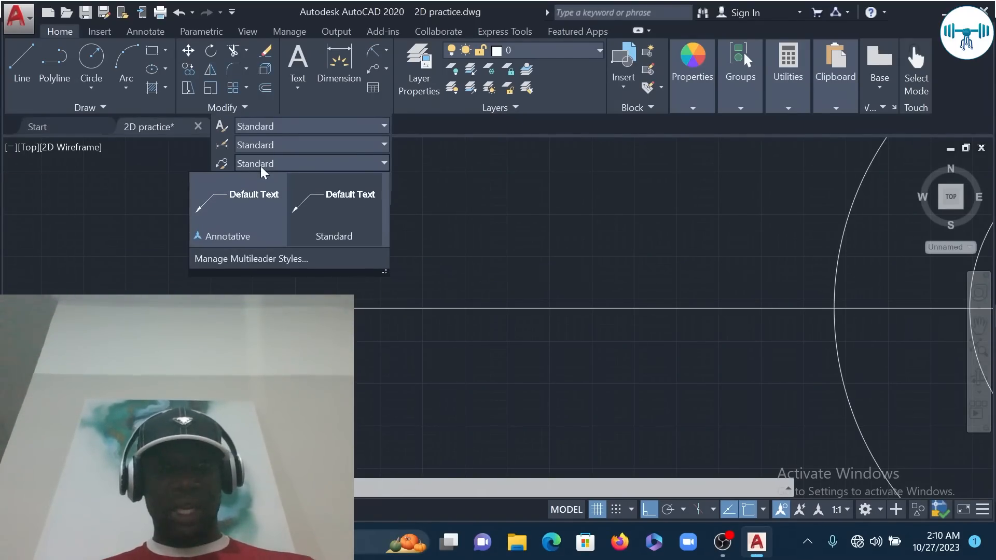
left_click(266, 258)
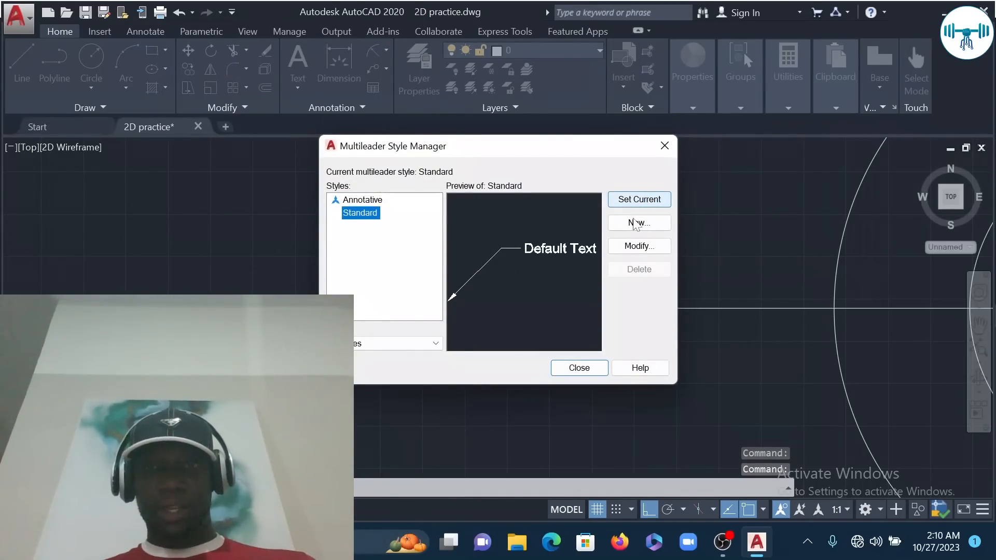
left_click(649, 245)
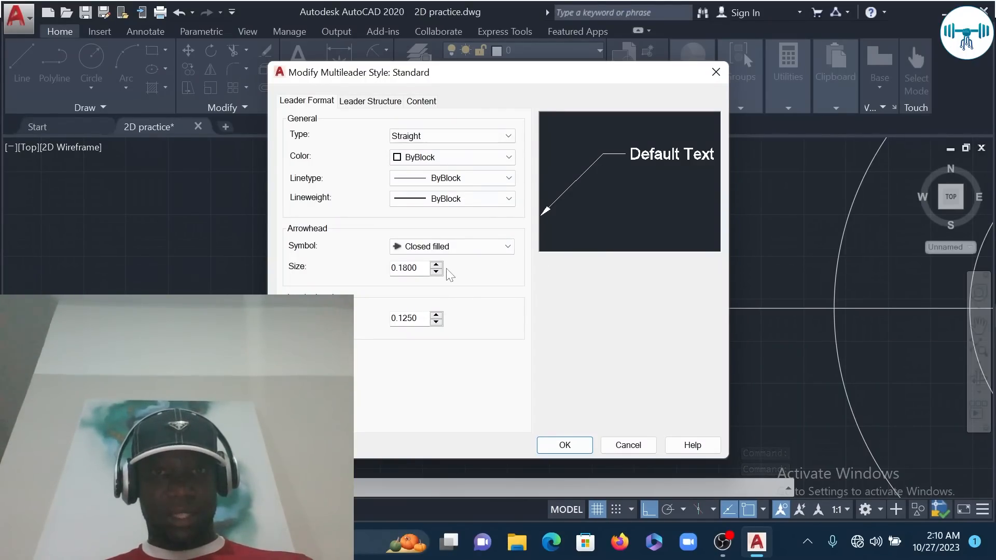
left_click(418, 268)
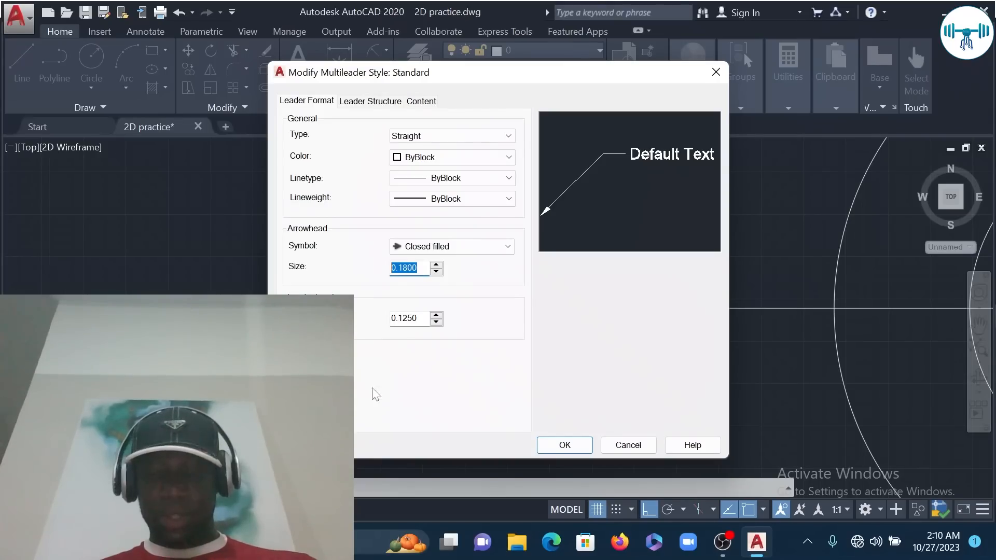
type("5")
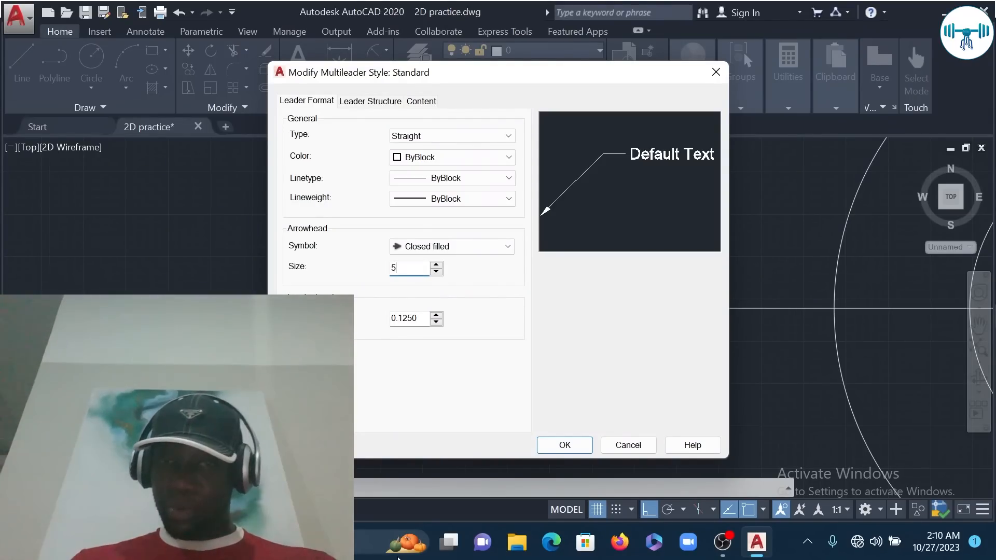
key("Tab")
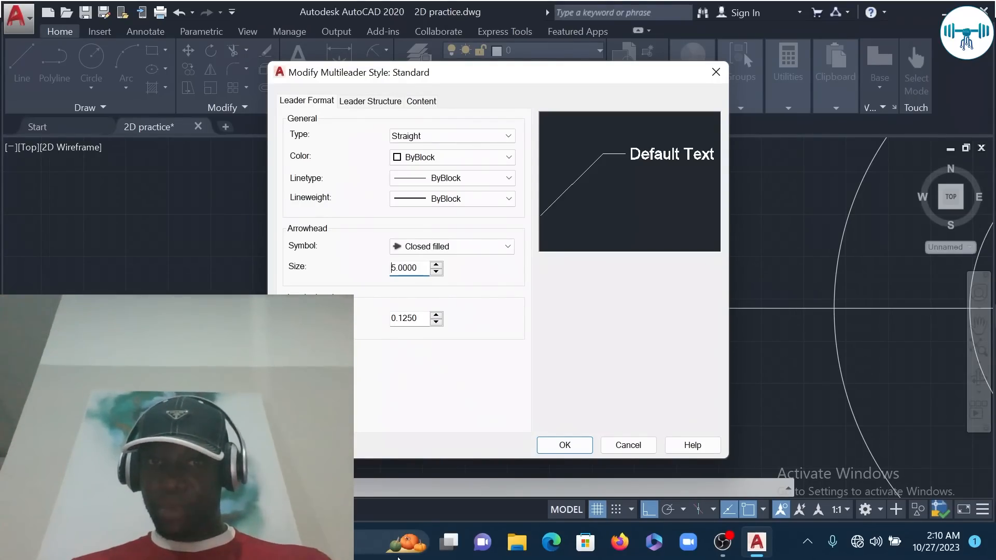
left_click(566, 445)
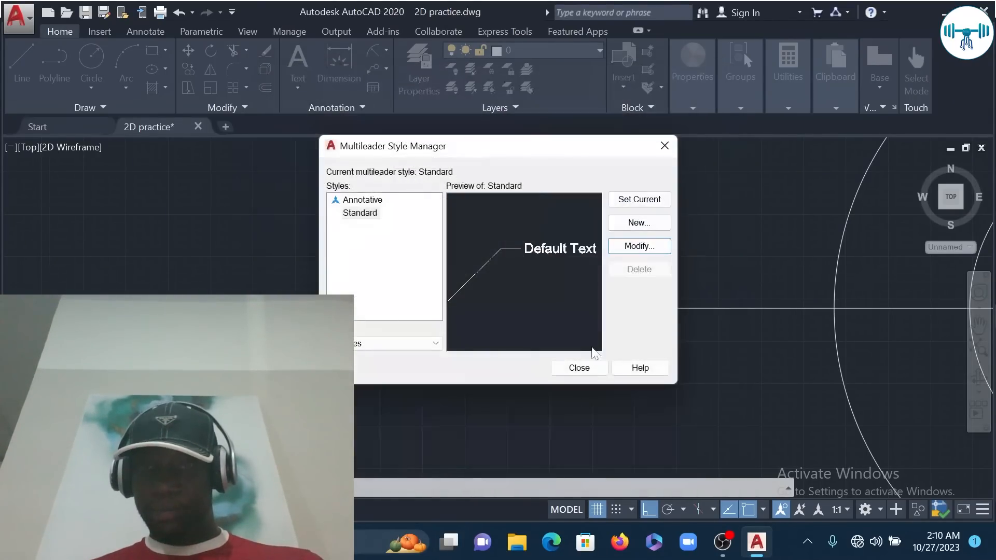
left_click(639, 199)
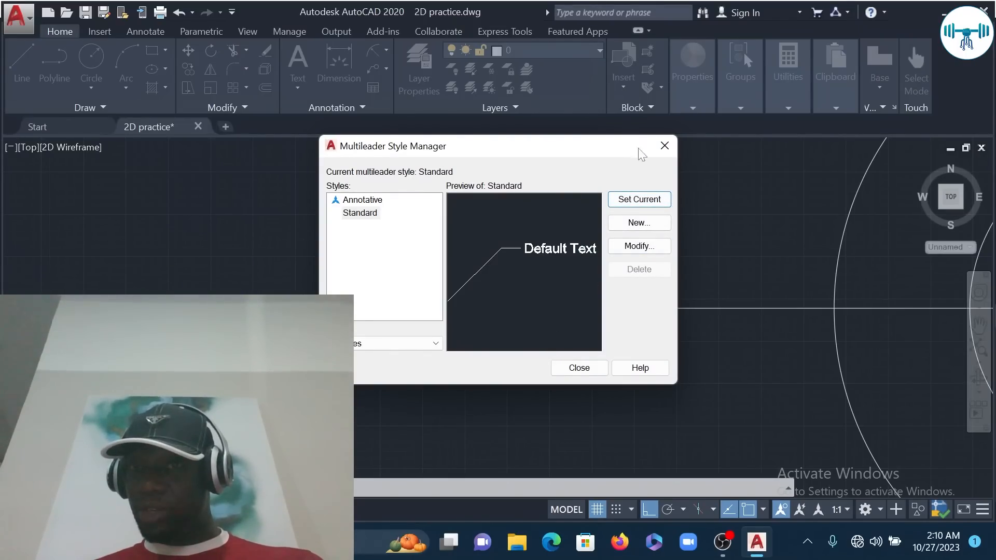
left_click(574, 370)
Delete the "4 circles R10" leader at the flange's upper-left hole.
scroll(652, 340, "down", 3)
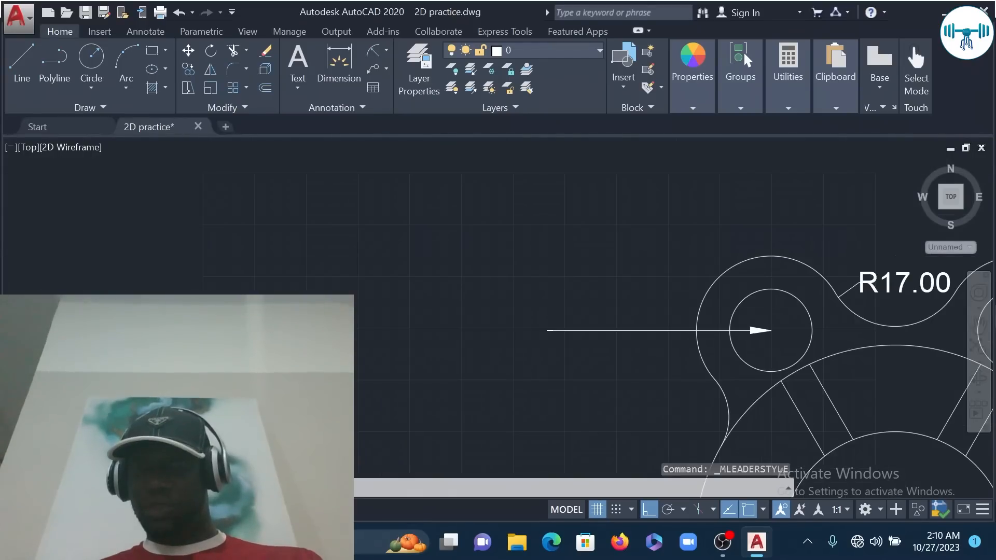
scroll(651, 336, "up", 1)
left_click(653, 359)
left_click(602, 302)
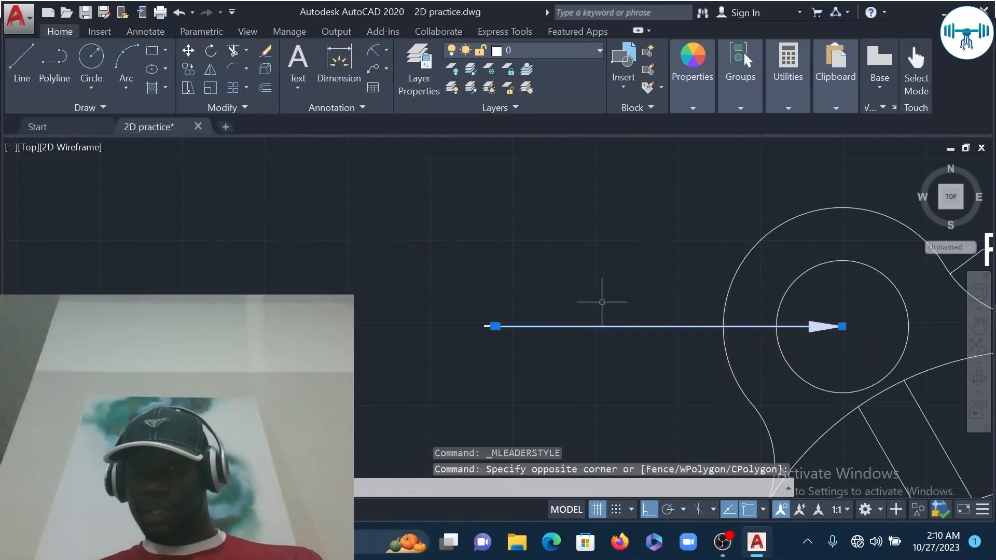
key("Delete")
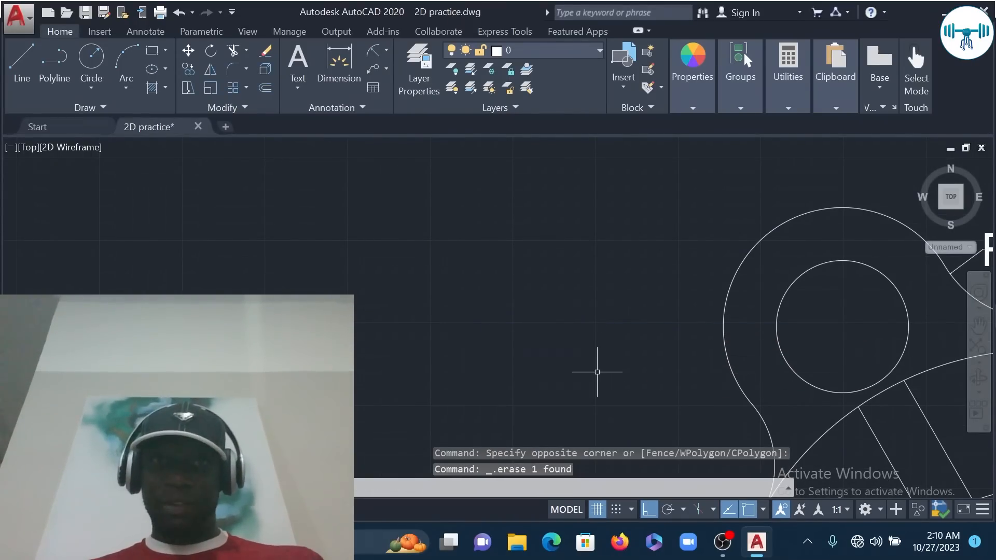
Draw a new horizontal leader from the centre of the flange's upper-left hole to a landing point outside the outline.
scroll(662, 185, "down", 3)
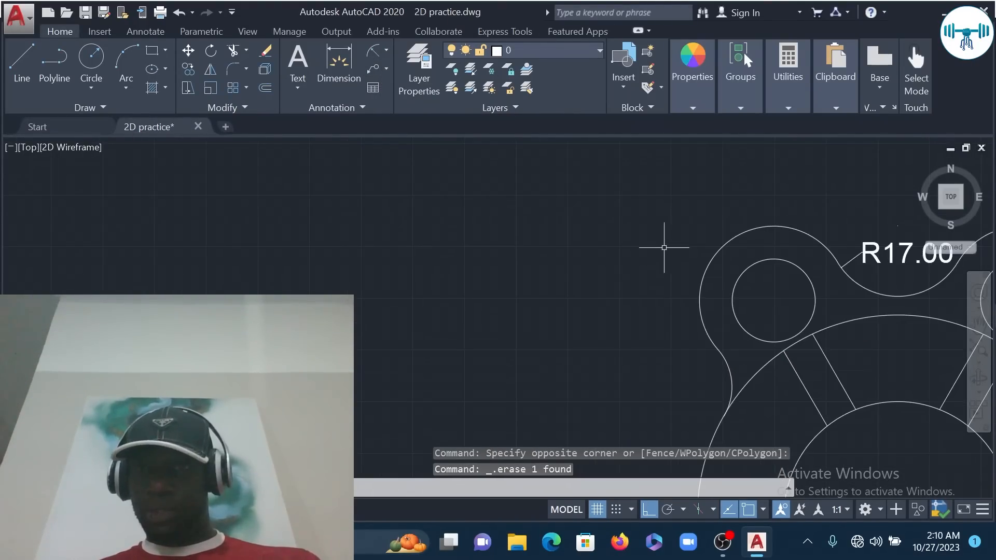
middle_click_drag(670, 225, 511, 156)
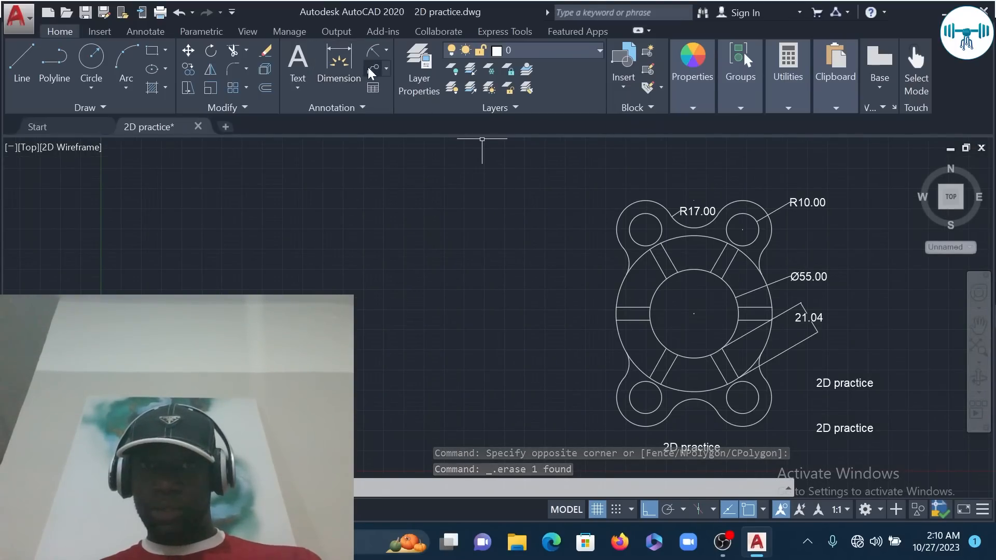
left_click(387, 68)
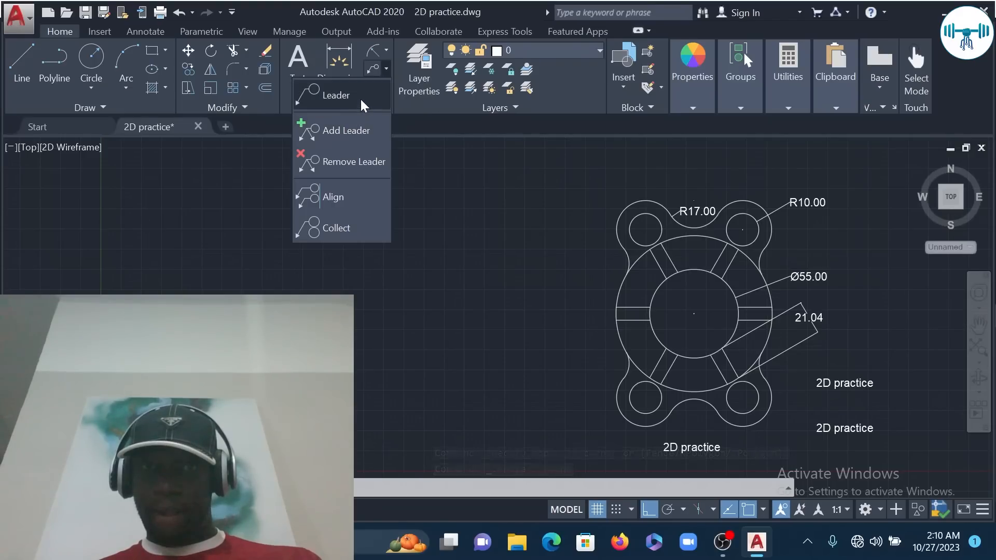
left_click(360, 97)
left_click(645, 229)
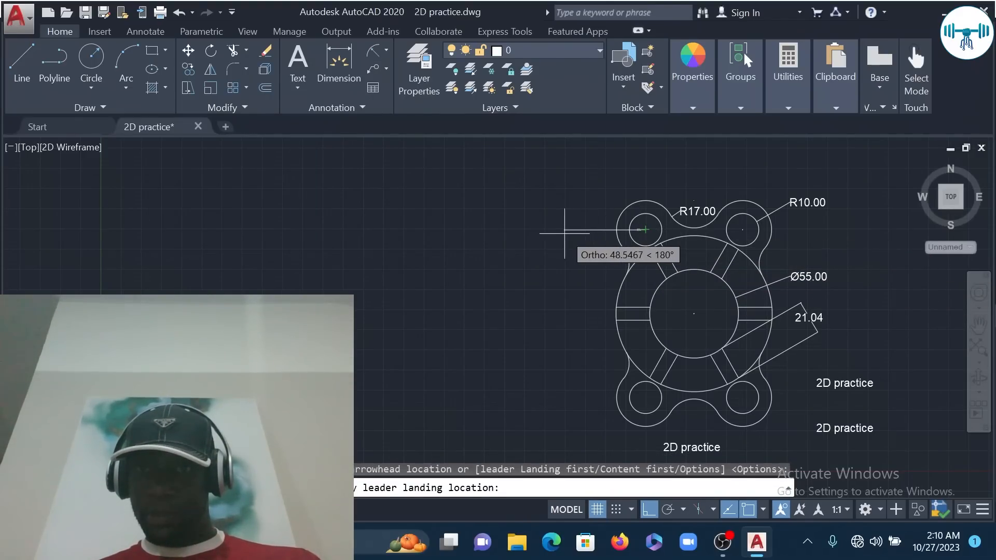
left_click(574, 224)
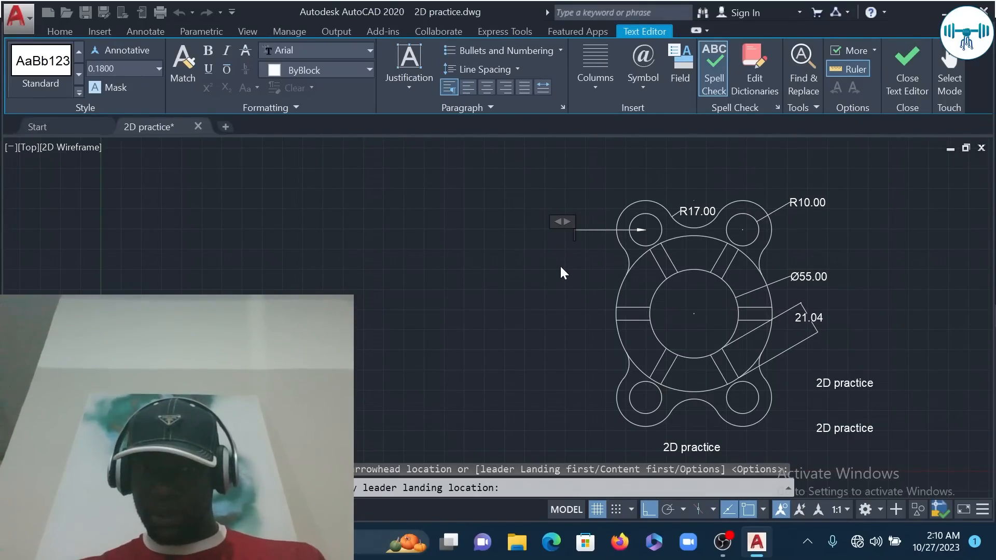
Enter "ugh" as the leader's text, clear it again and leave the text editor, saving the changes.
type("ugh")
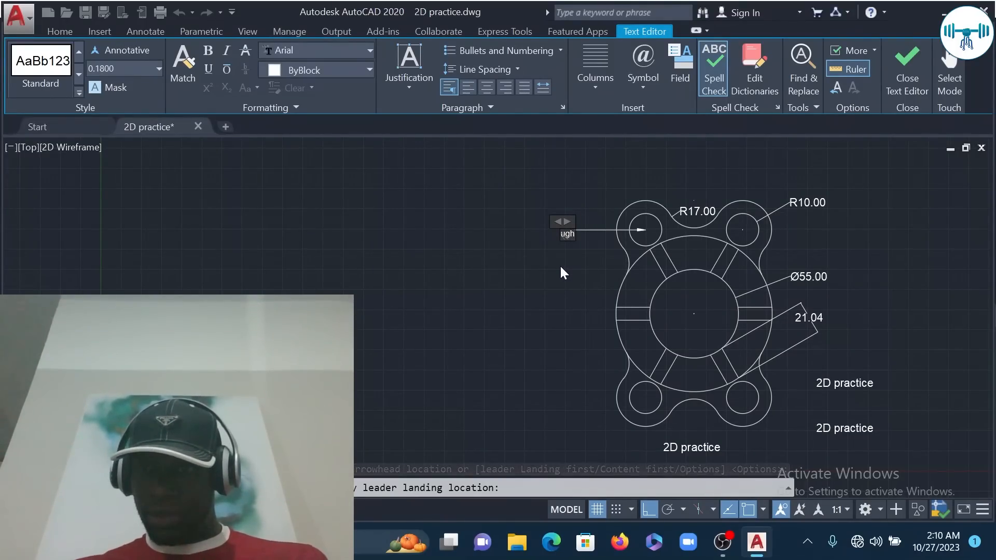
key("BackSpace")
key("BackSpace")
key("BackSpace")
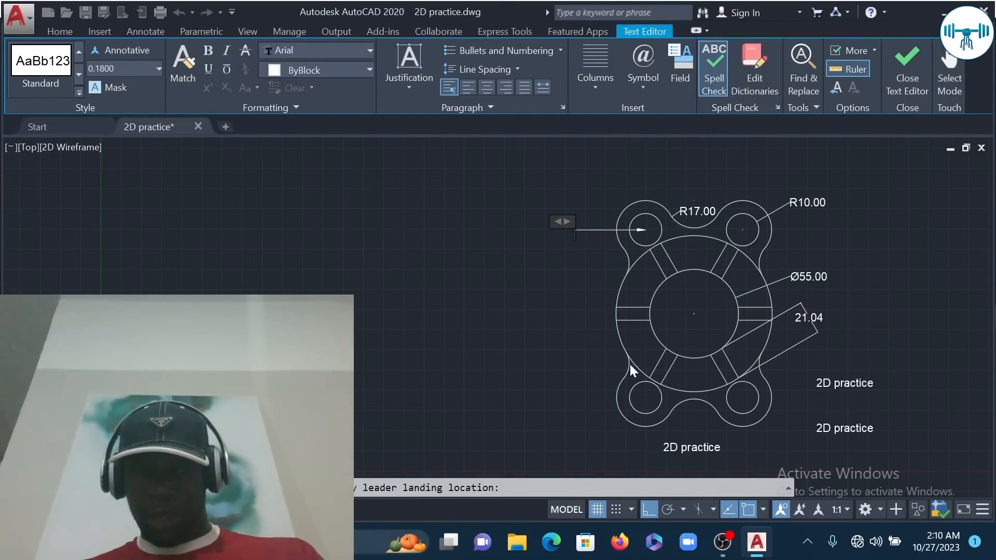
key("Escape")
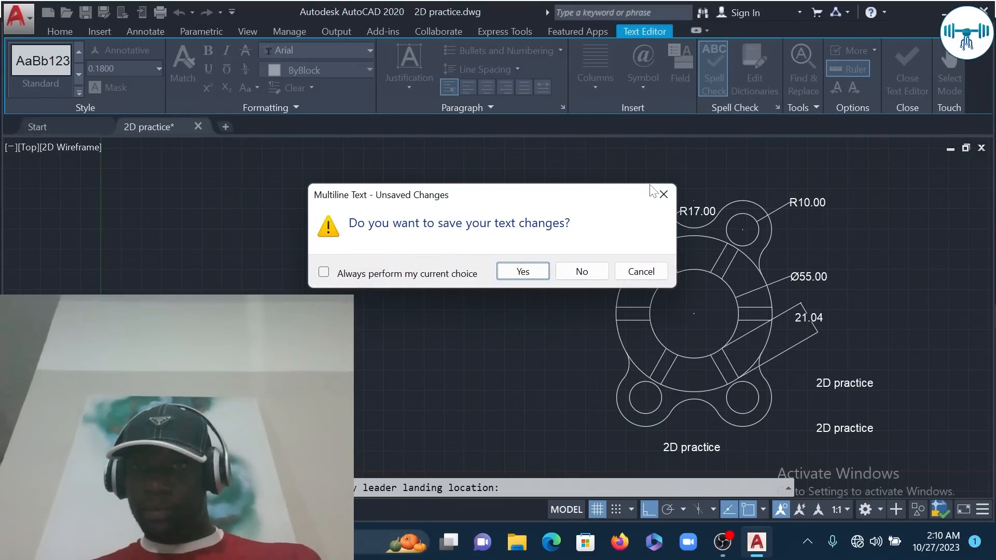
left_click(662, 193)
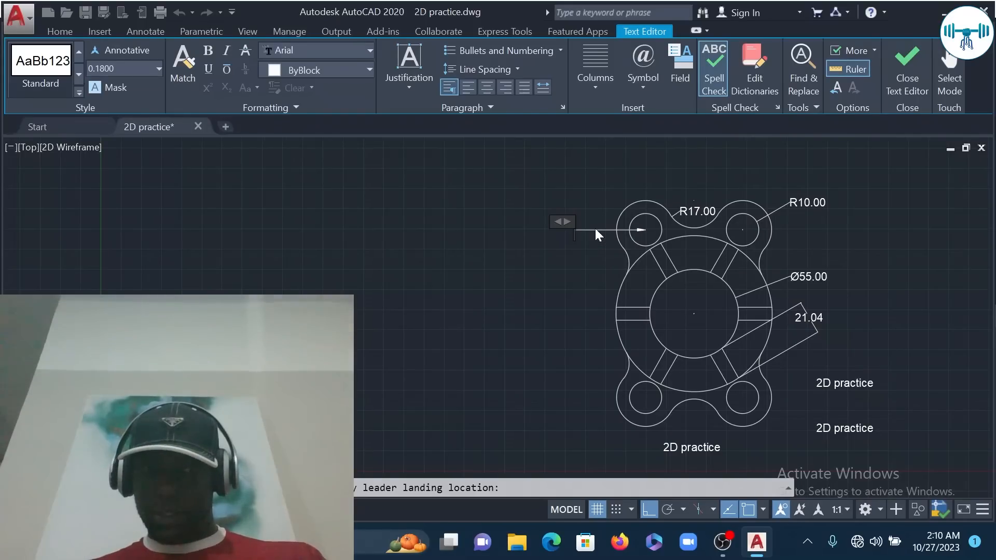
key("Escape")
left_click(632, 276)
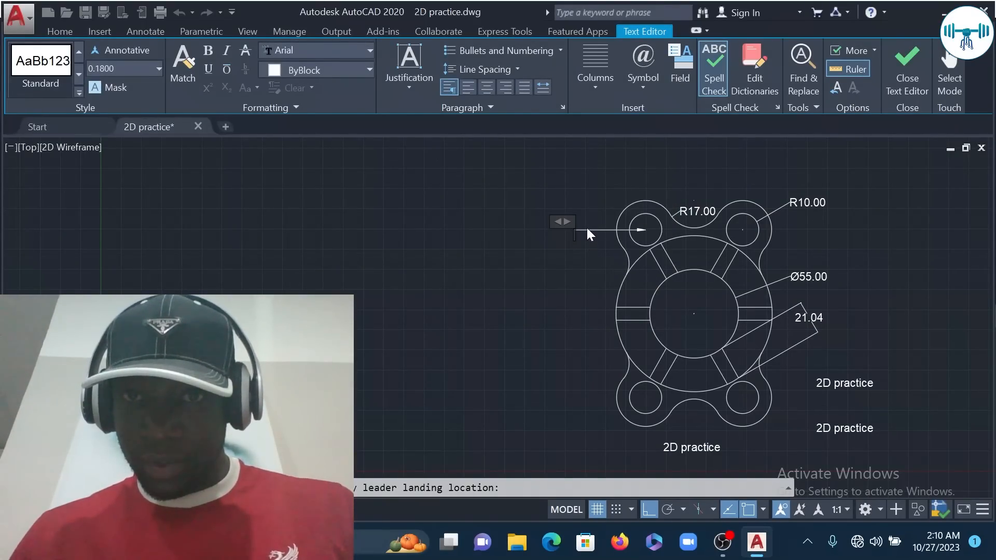
key("Escape")
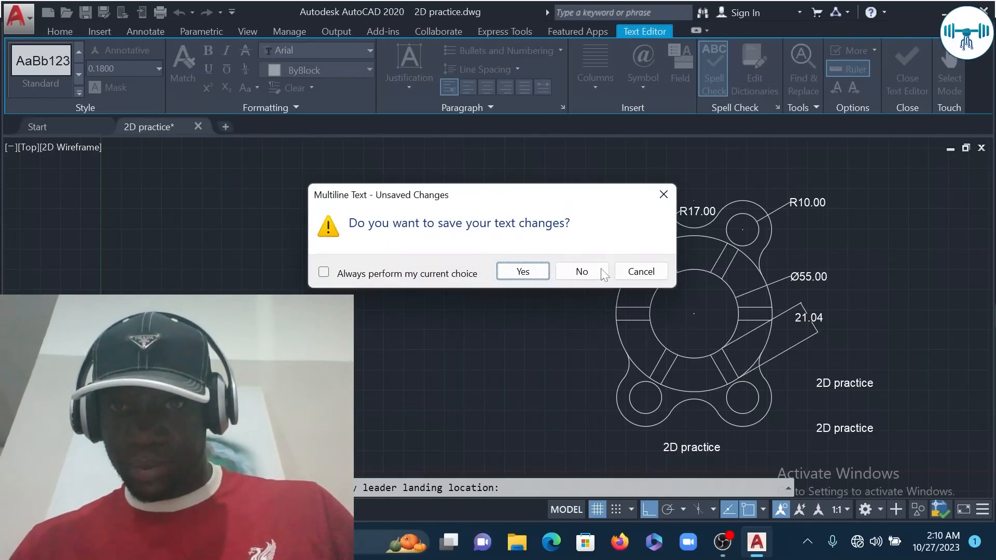
left_click(523, 271)
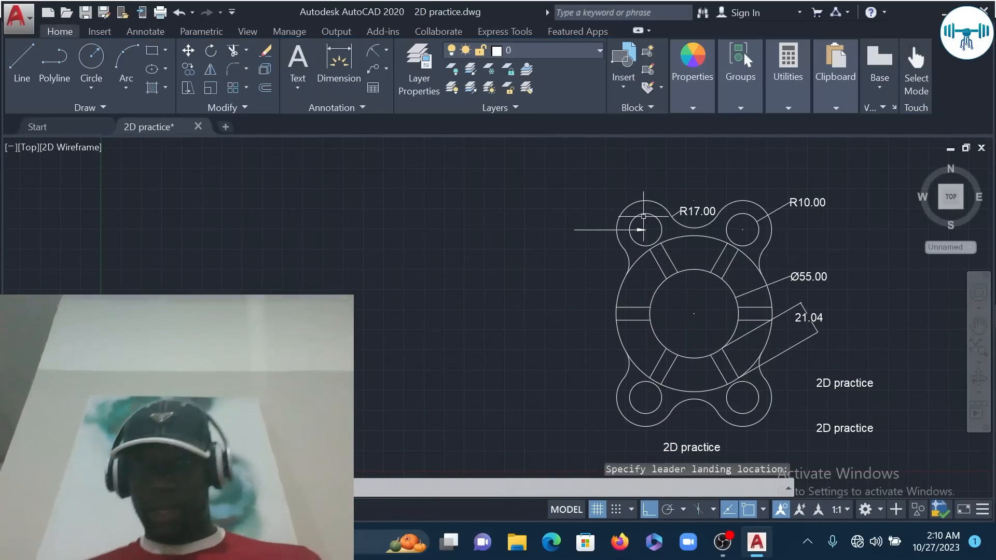
Delete the textless leader at the flange's upper-left hole.
left_click(603, 240)
left_click(558, 190)
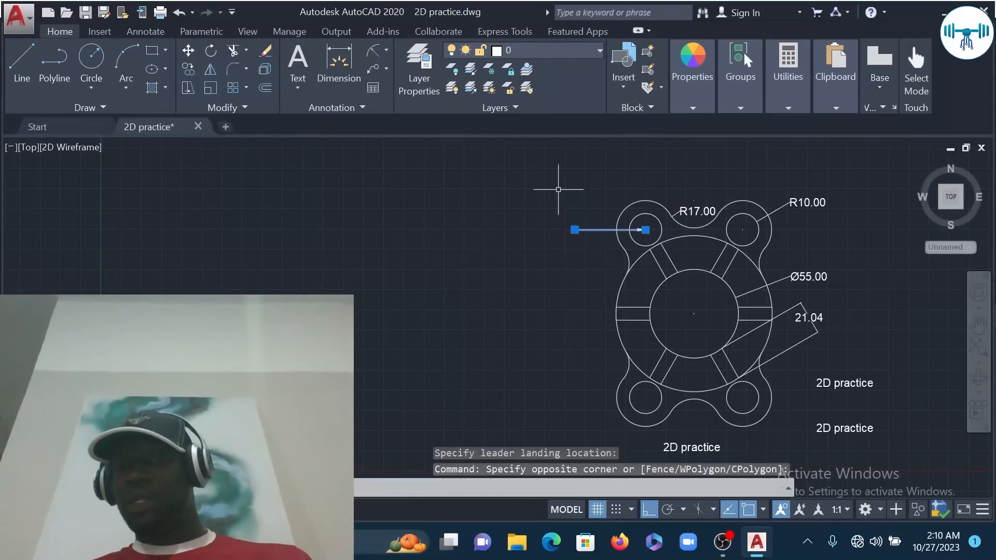
key("Delete")
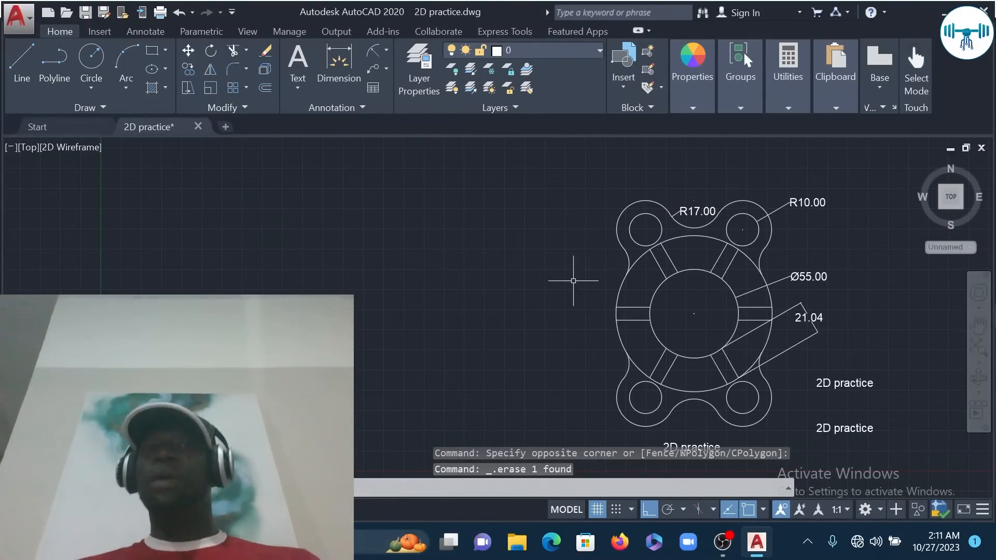
Hatch the insides of the four small corner holes of the flange with a diagonal line pattern.
middle_click_drag(685, 309, 560, 265)
scroll(560, 265, "up", 2)
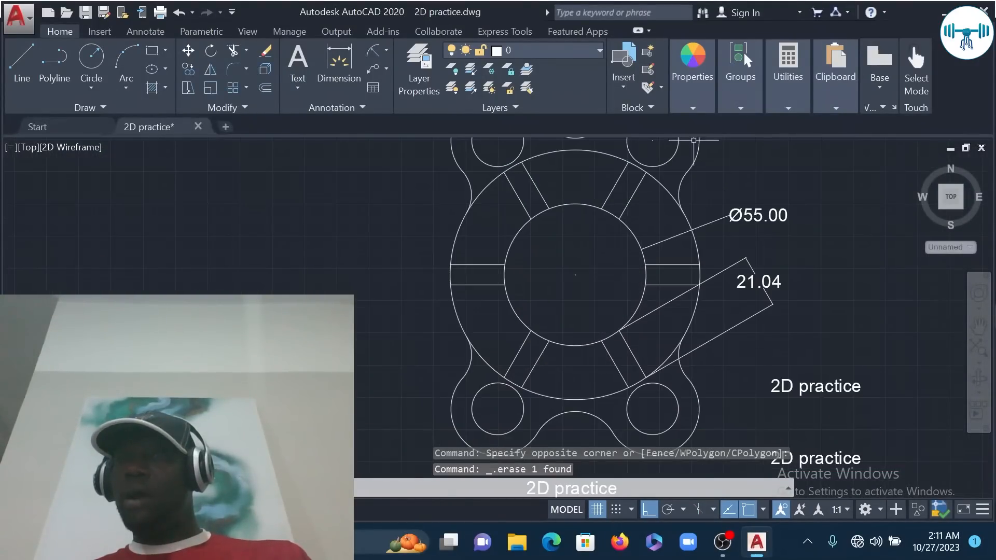
left_click(691, 109)
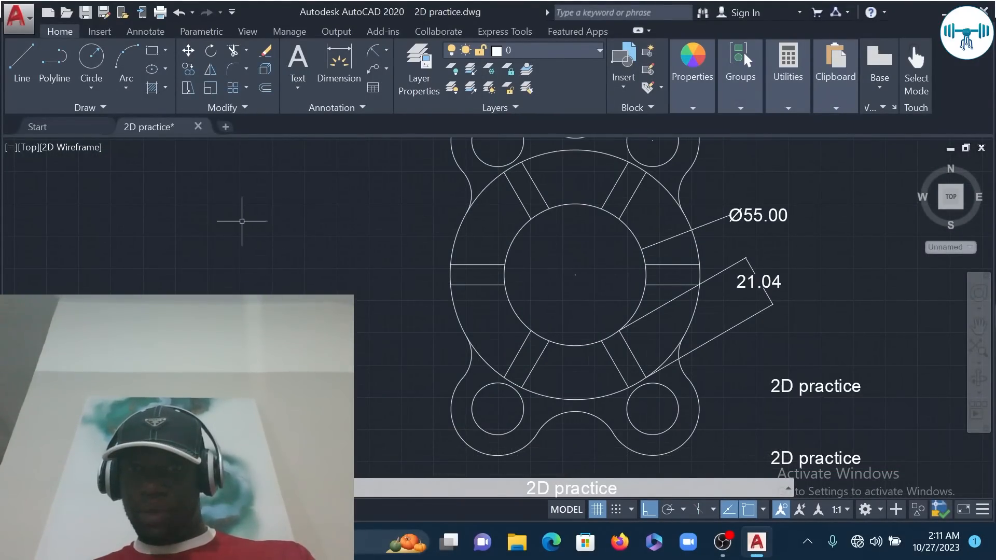
mouse_move(775, 255)
middle_mouse_down()
mouse_move(827, 368)
mouse_move(810, 343)
middle_mouse_up()
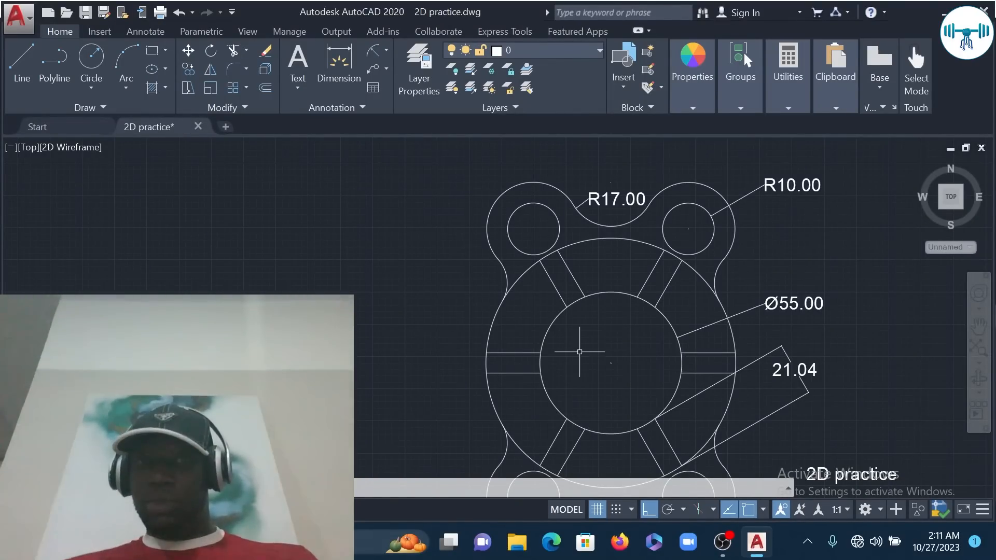
left_click(165, 88)
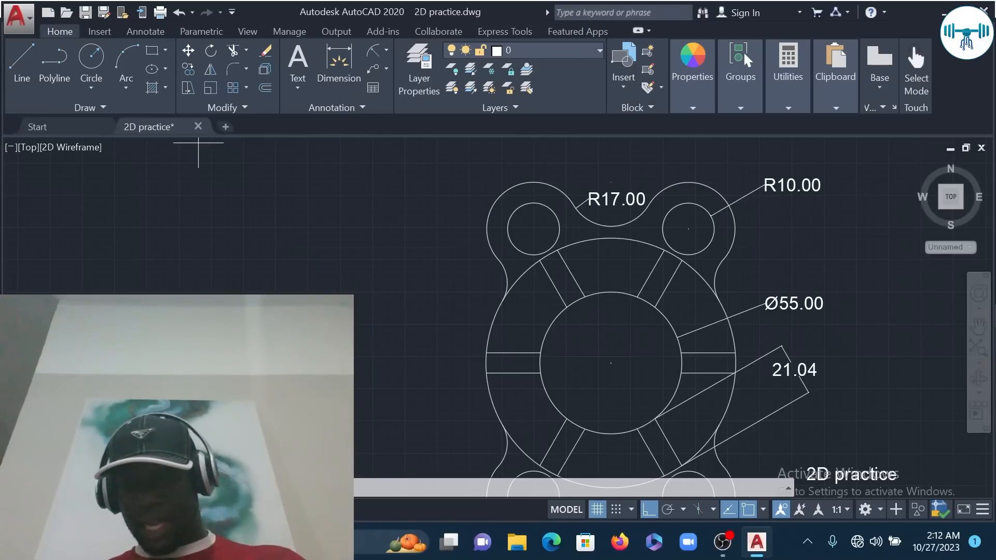
left_click(152, 88)
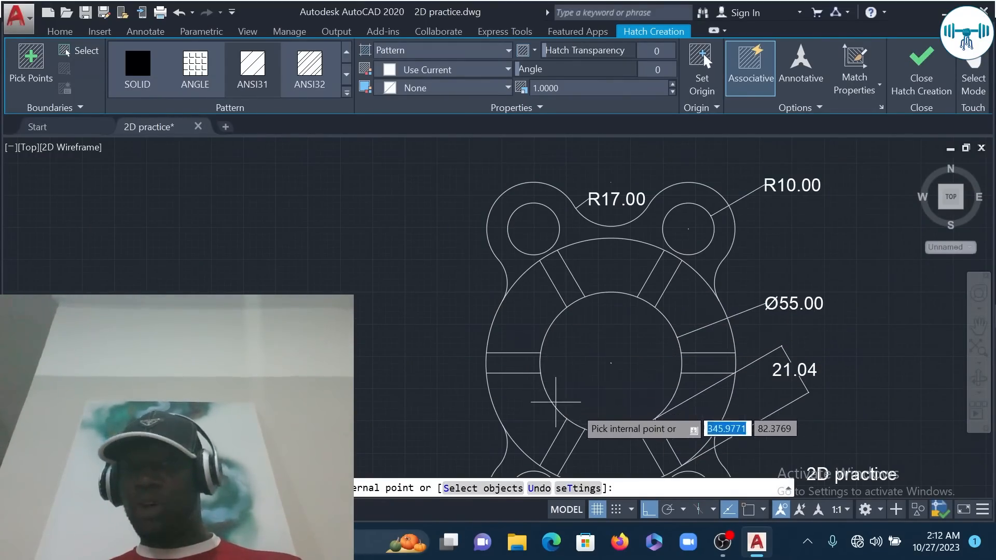
left_click(561, 356)
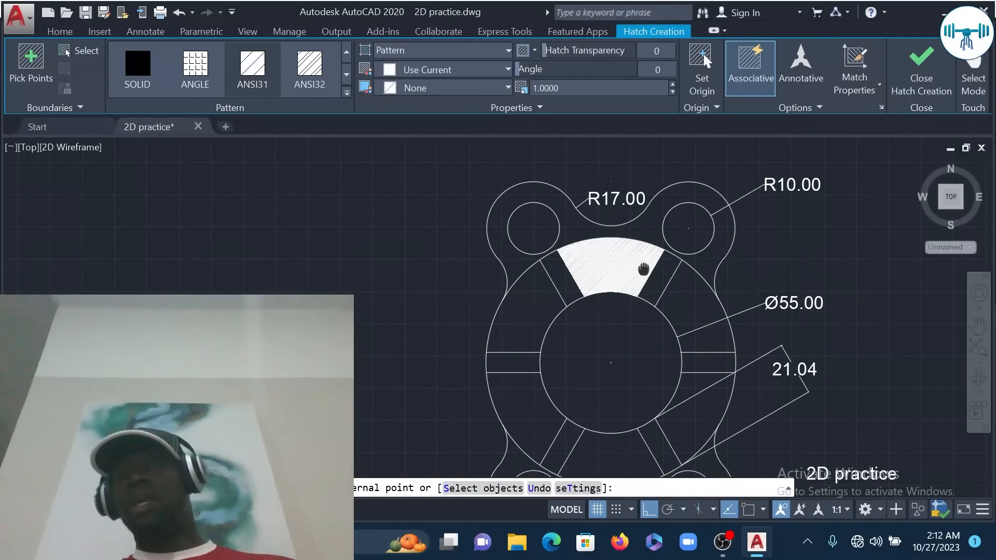
mouse_move(642, 269)
middle_mouse_down()
mouse_move(596, 176)
mouse_move(604, 207)
middle_mouse_up()
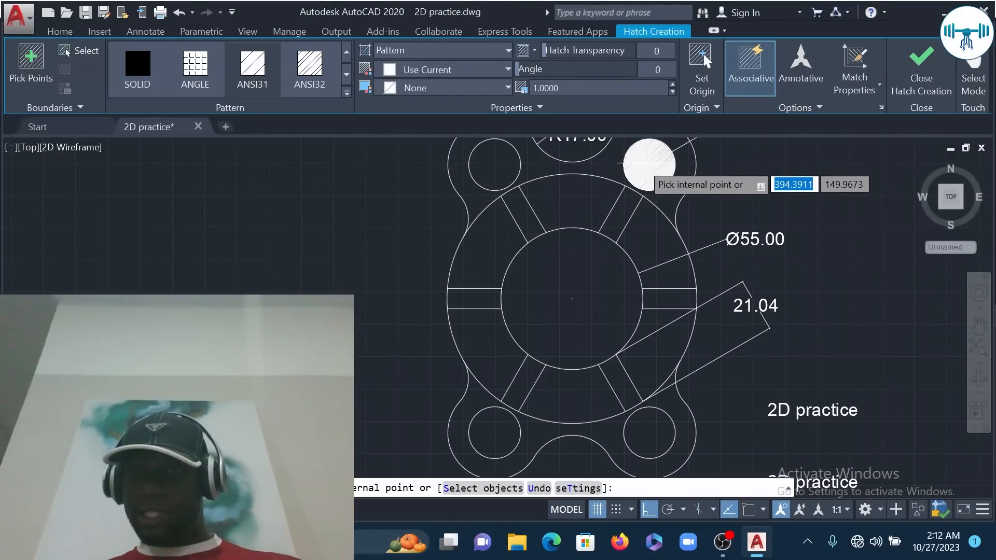
left_click(646, 160)
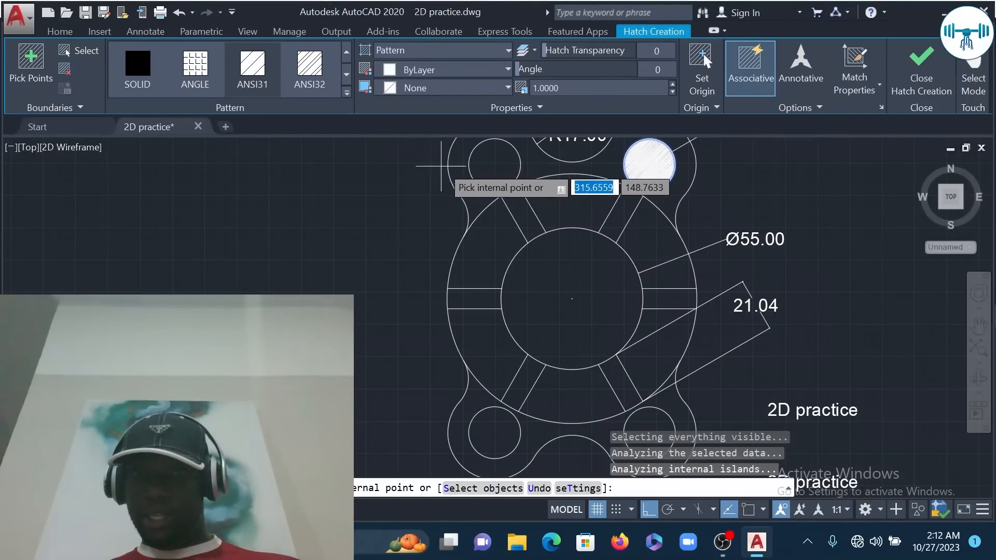
left_click(491, 160)
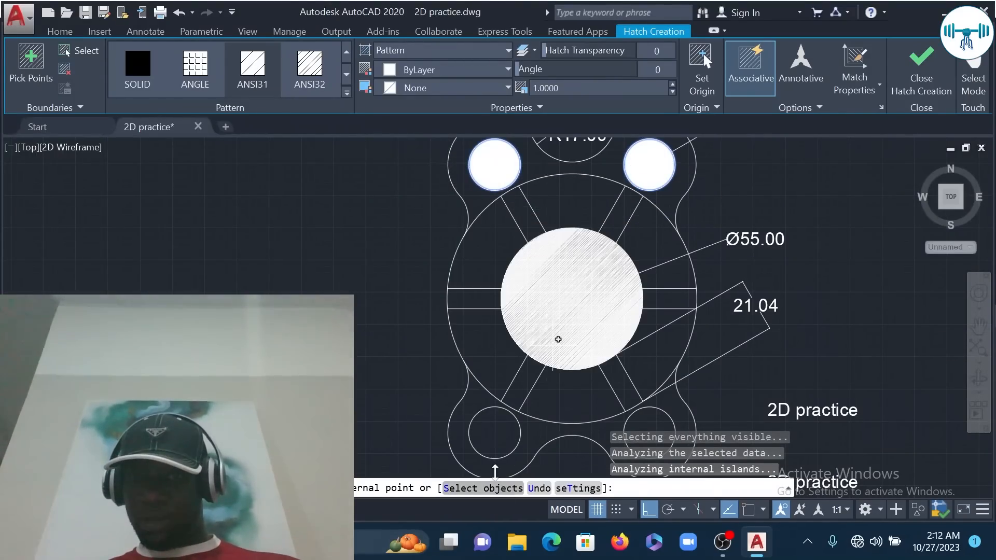
left_click(501, 427)
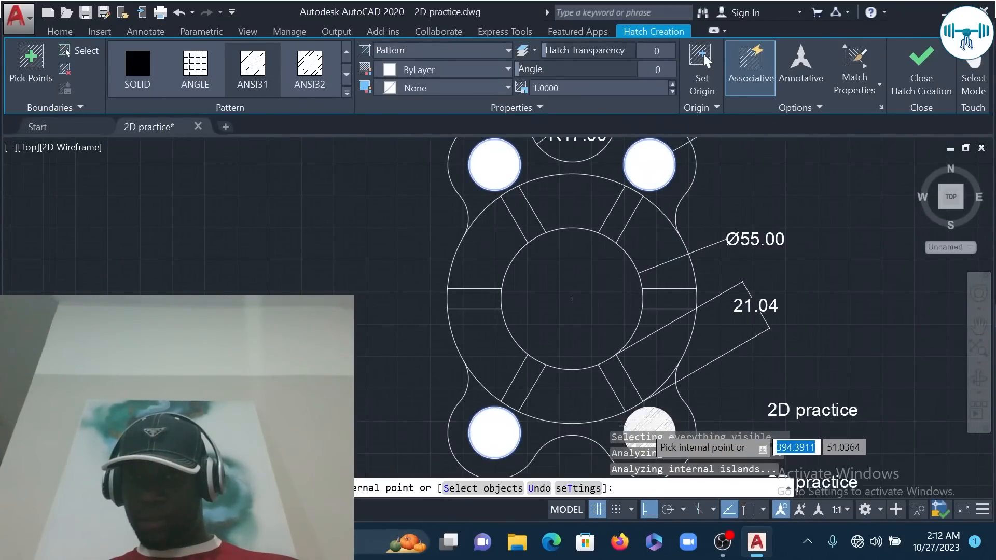
left_click(648, 427)
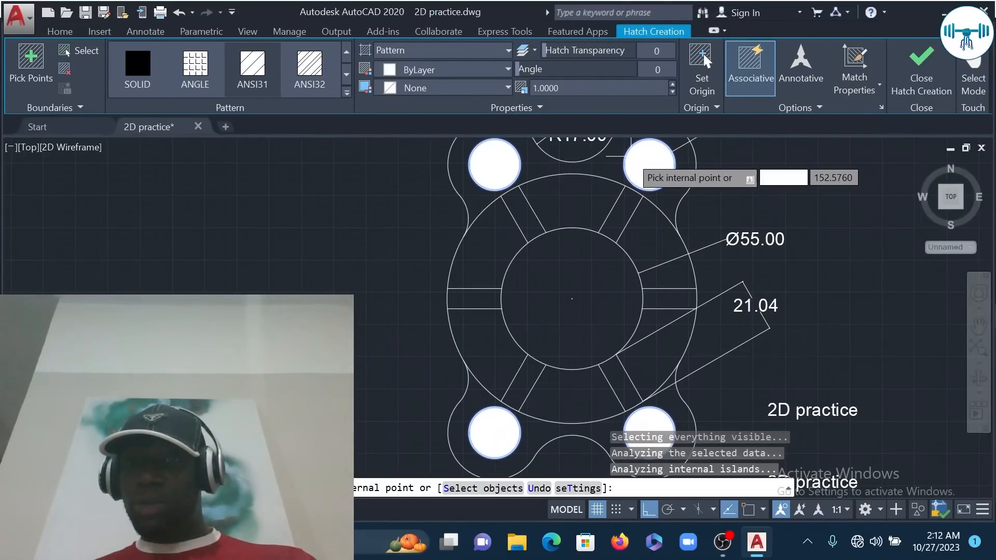
Examine the hatch lines closely along the boundary of the flange's upper-right hole.
scroll(634, 154, "up", 6)
scroll(664, 176, "up", 5)
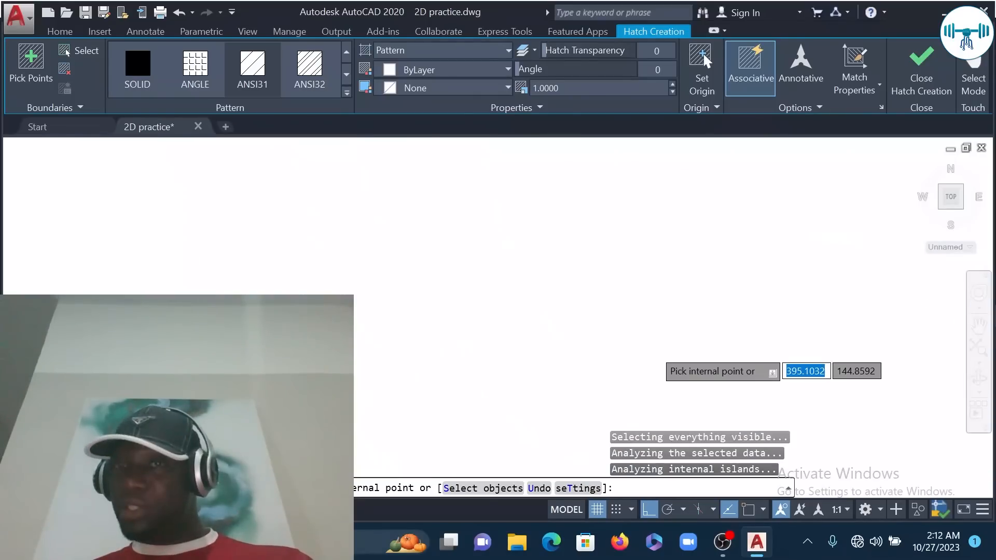
scroll(663, 304, "down", 5)
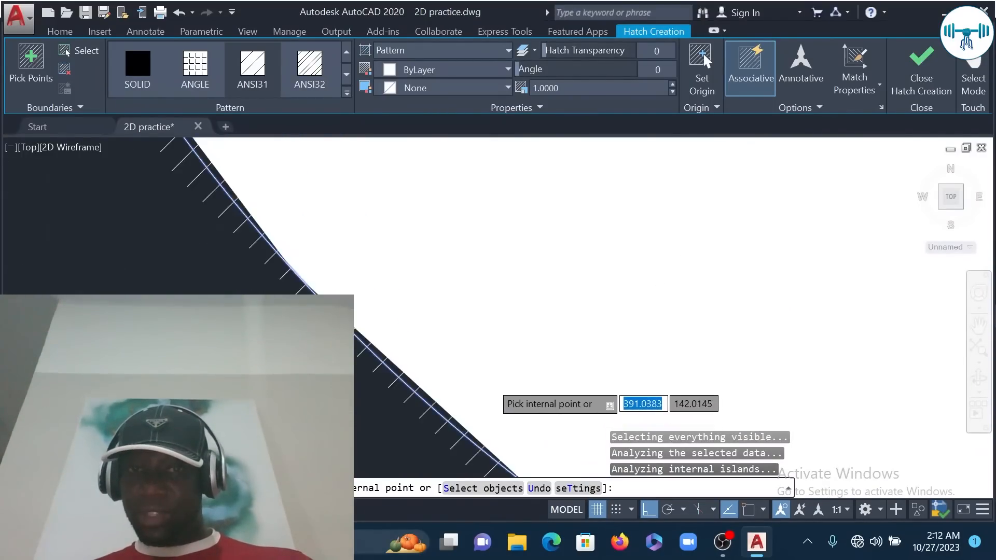
scroll(369, 376, "up", 5)
mouse_move(352, 307)
middle_mouse_down()
mouse_move(776, 161)
mouse_move(798, 143)
middle_mouse_up()
scroll(383, 395, "up", 1)
scroll(400, 370, "down", 3)
scroll(356, 346, "down", 2)
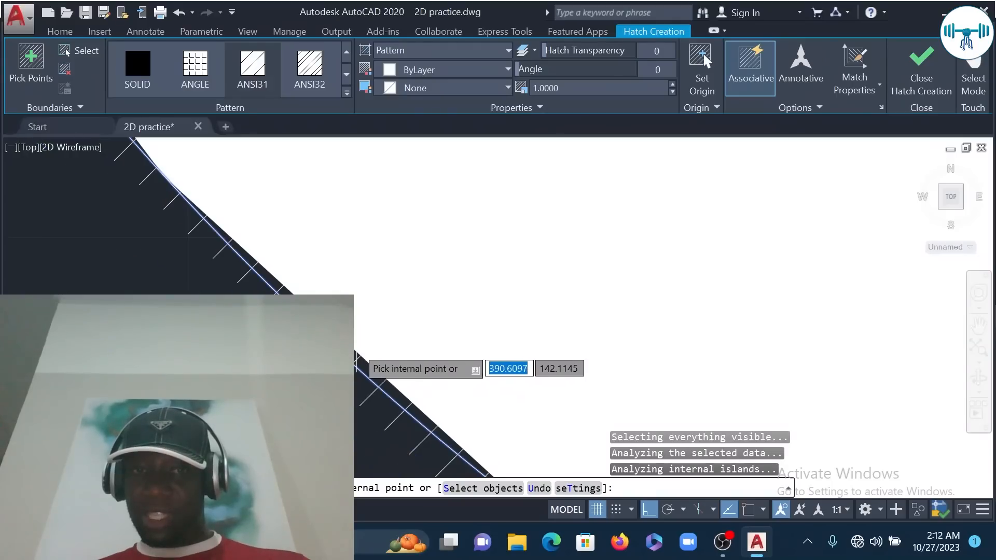
scroll(469, 284, "down", 8)
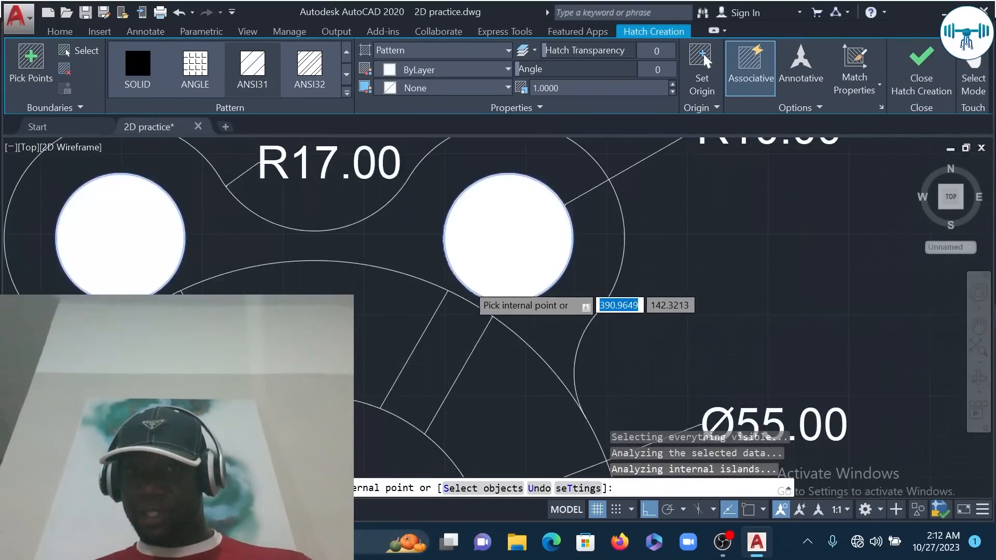
middle_click_drag(425, 344, 500, 307)
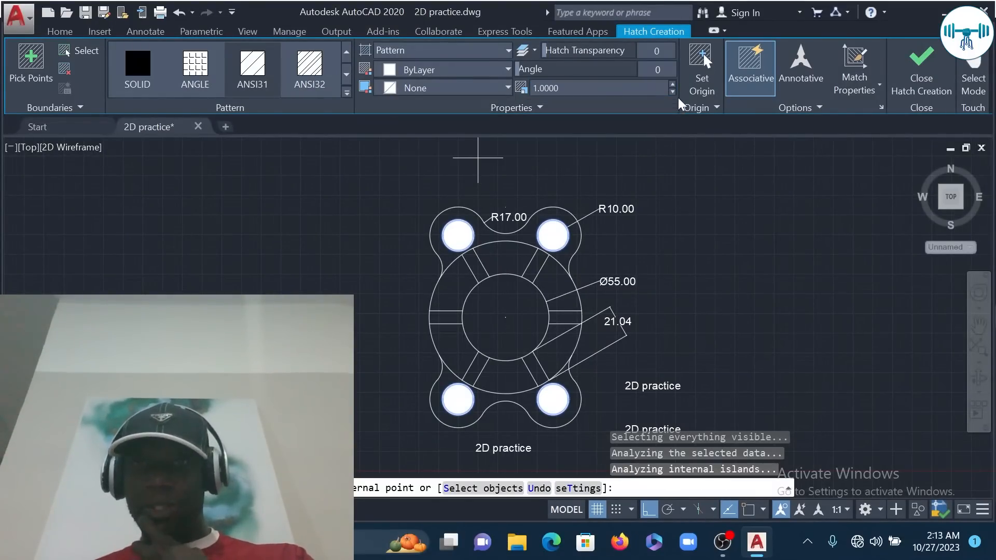
Raise the hatch pattern scale of the four holes in increments up to 8.1.
left_click(673, 84)
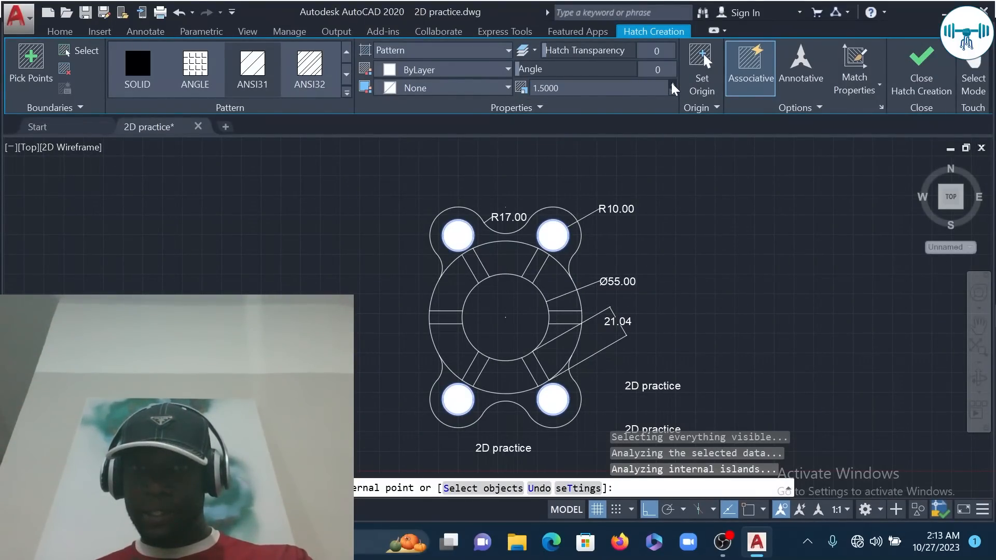
left_click(672, 84)
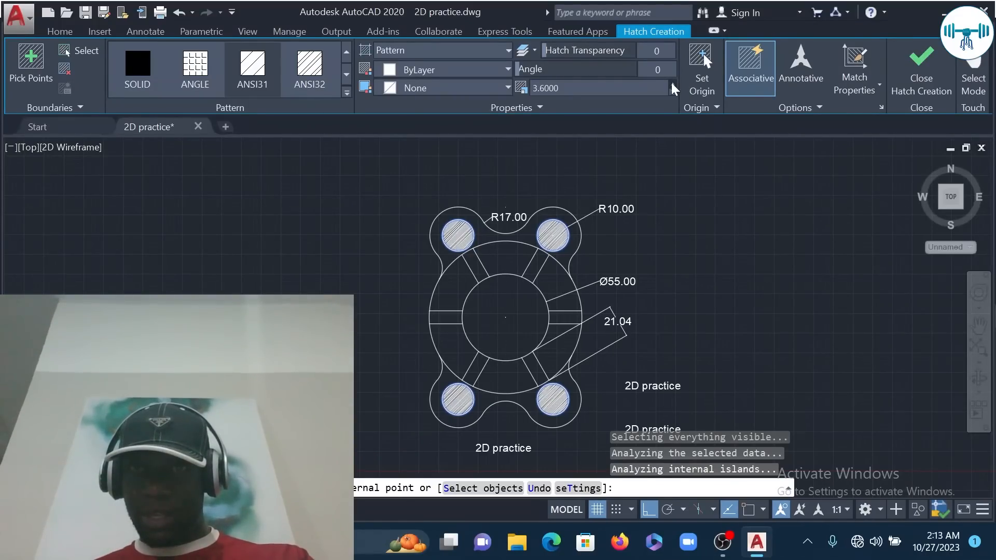
left_click(672, 84)
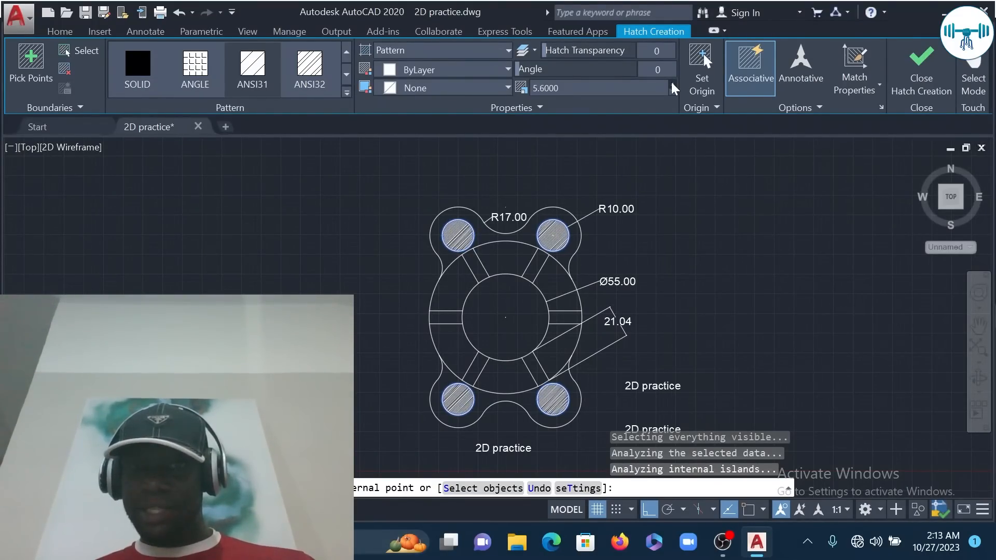
left_click(673, 85)
left_click(672, 84)
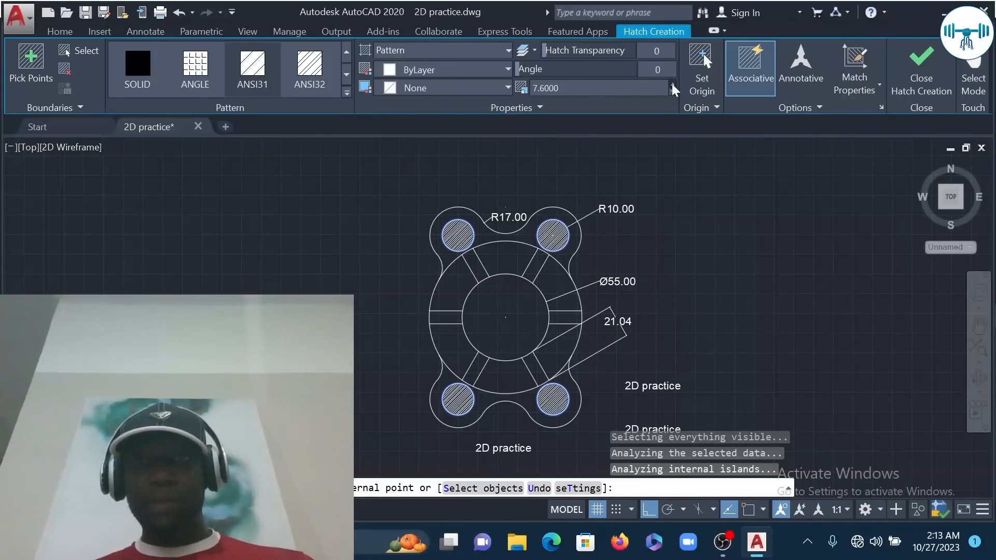
left_click(673, 84)
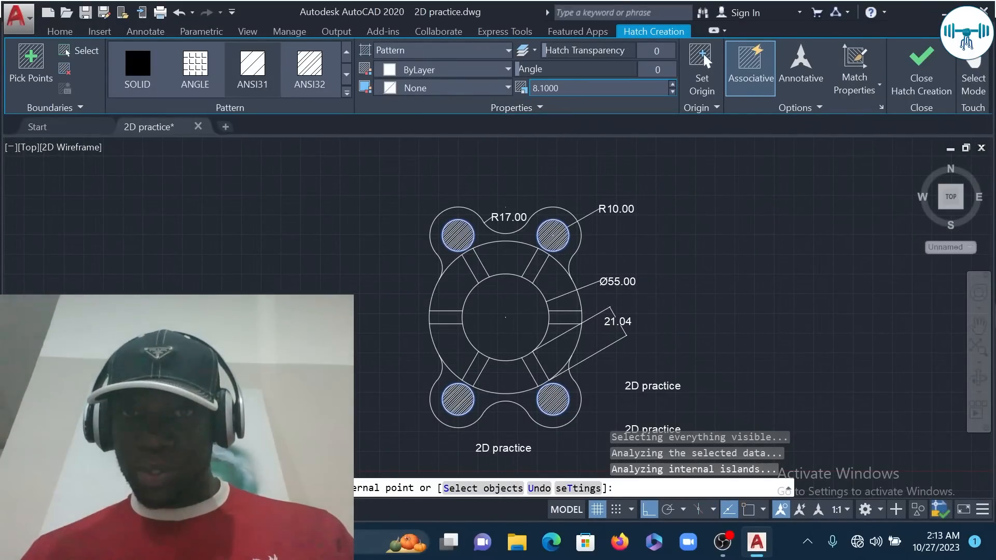
Set the hatch pattern scale of the four holes to 15.
left_click(539, 88)
type("1")
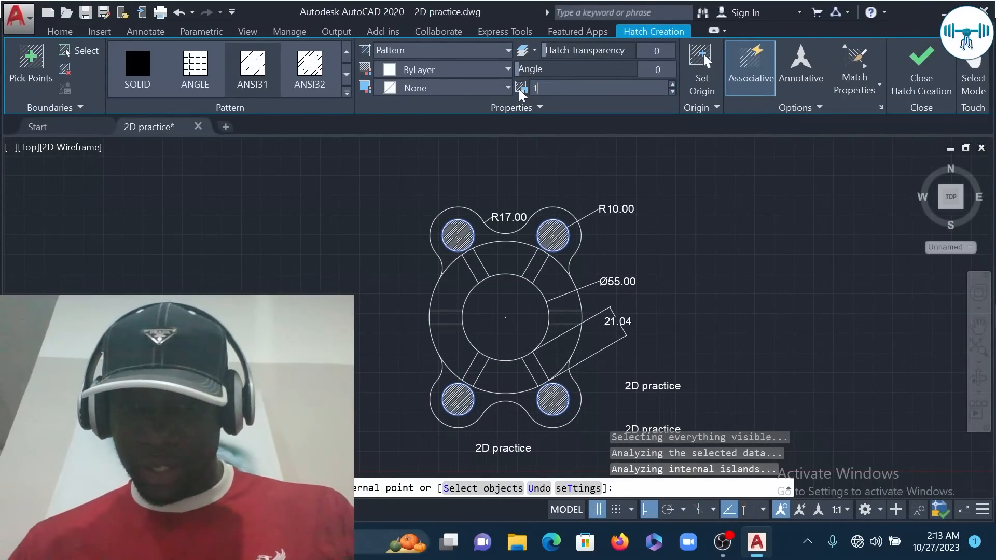
type("5")
key("Return")
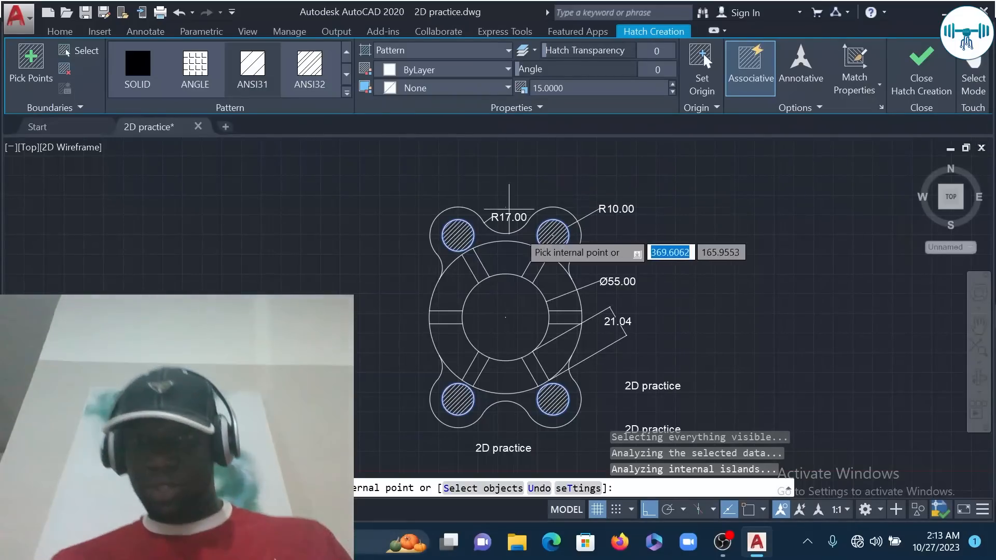
scroll(467, 244, "up", 2)
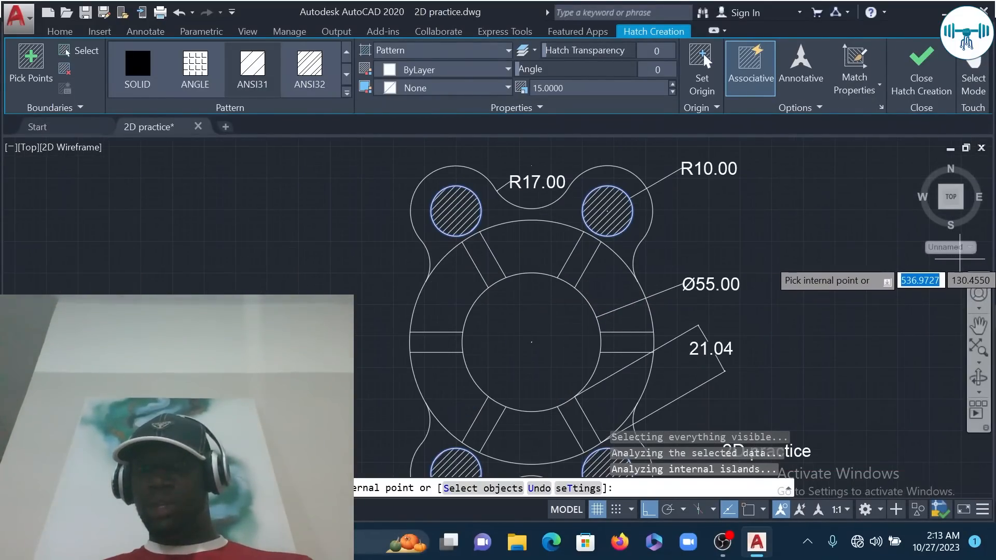
middle_click_drag(858, 295, 854, 279)
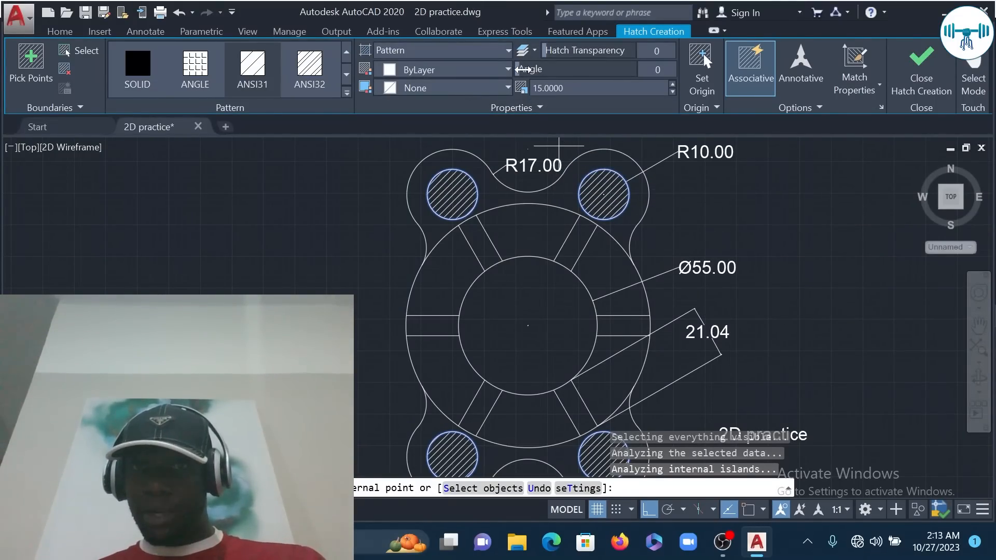
Preview other hatch patterns, including SOLID, on the four holes and finish the diagonal line hatch.
mouse_move(523, 69)
left_mouse_down()
mouse_move(714, 73)
mouse_move(515, 88)
mouse_move(558, 68)
mouse_move(701, 65)
mouse_move(484, 77)
left_mouse_up()
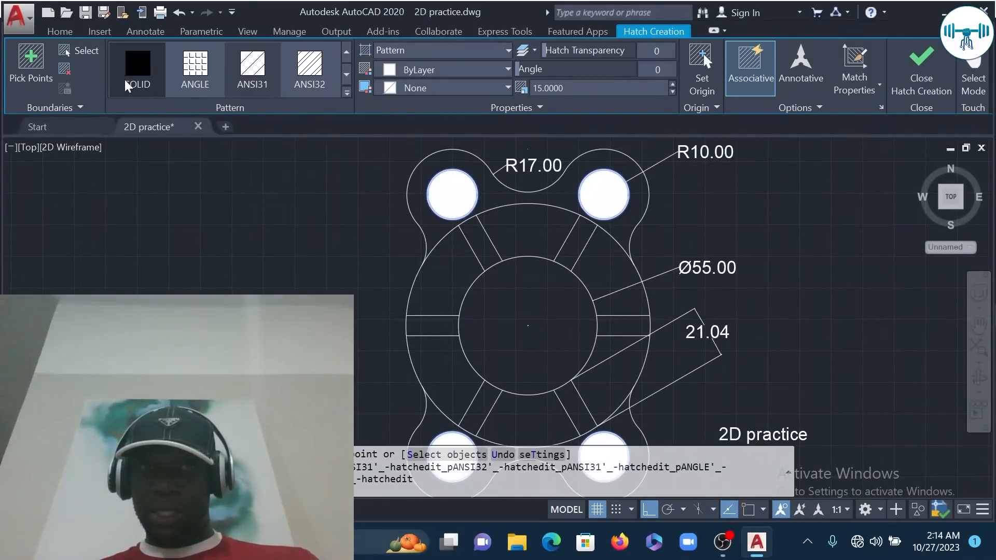
left_click(347, 93)
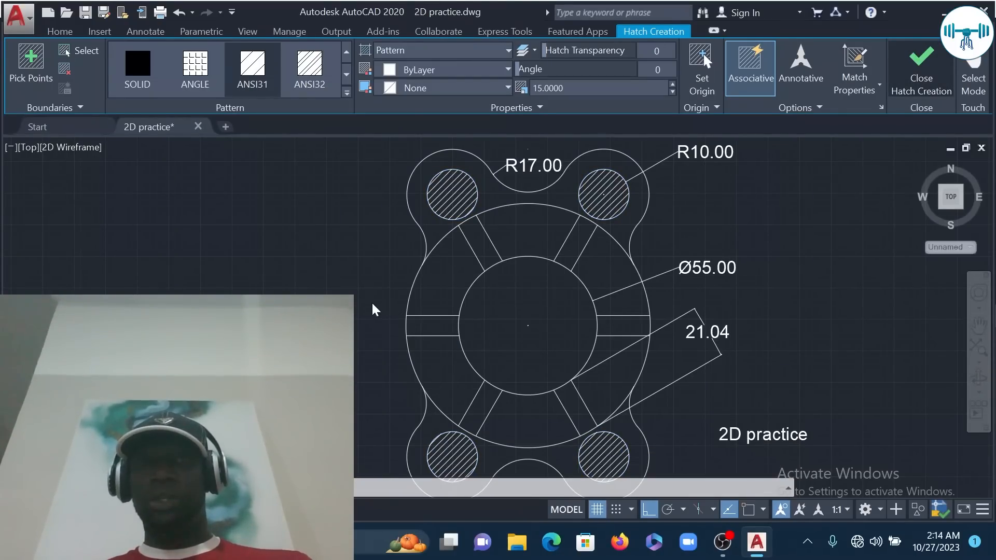
key("Return")
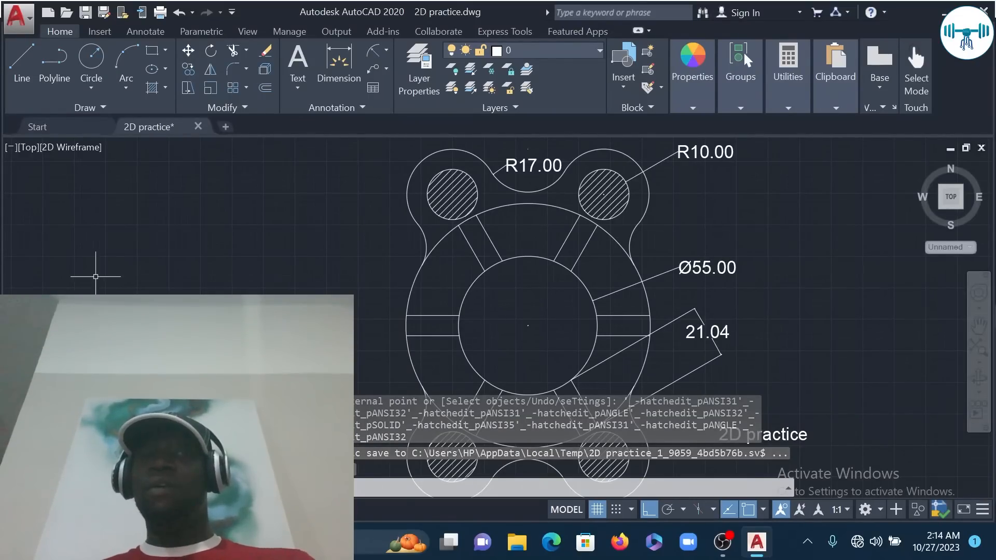
Fill the flange's central circle with a linear gradient and set its first gradient colour to Yellow.
left_click(165, 88)
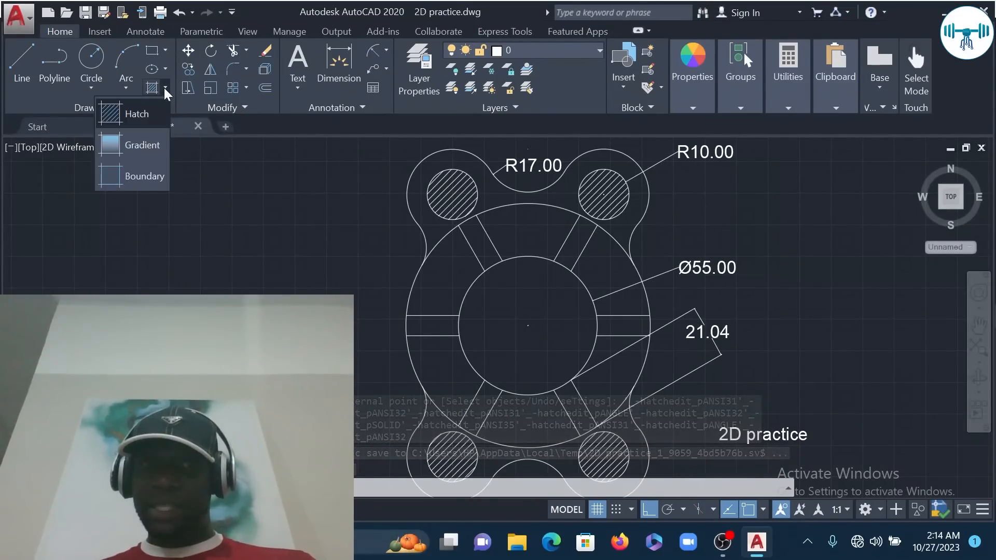
left_click(126, 145)
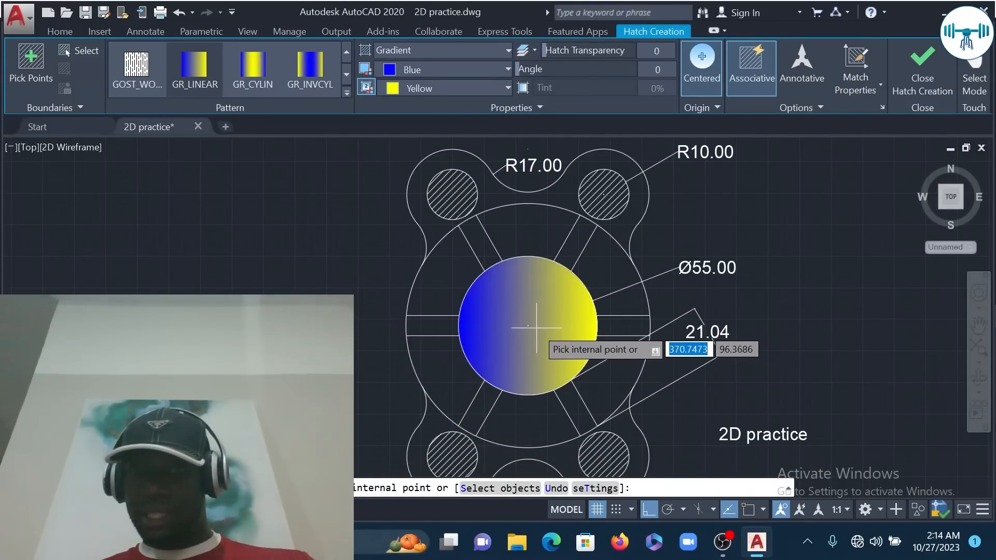
left_click(508, 68)
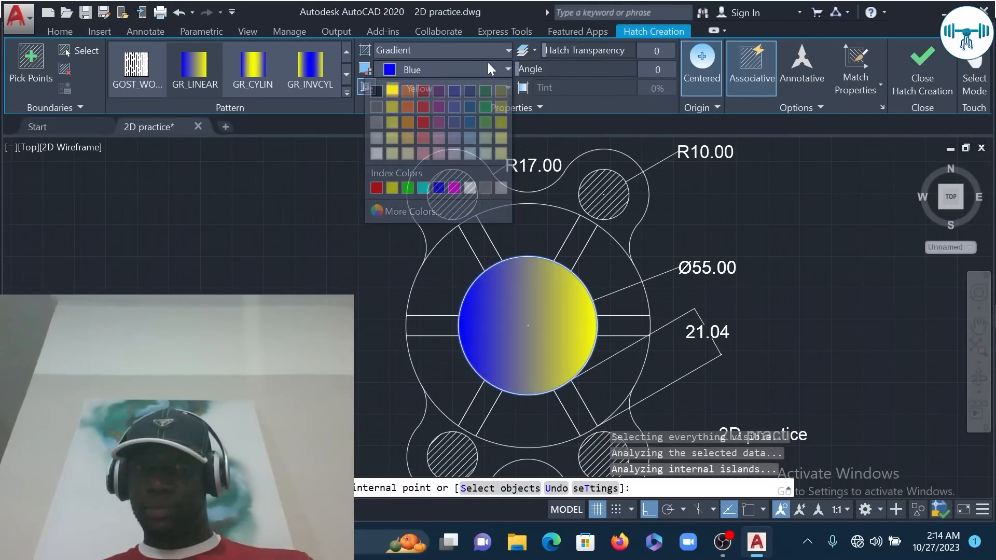
left_click(488, 64)
left_click(502, 68)
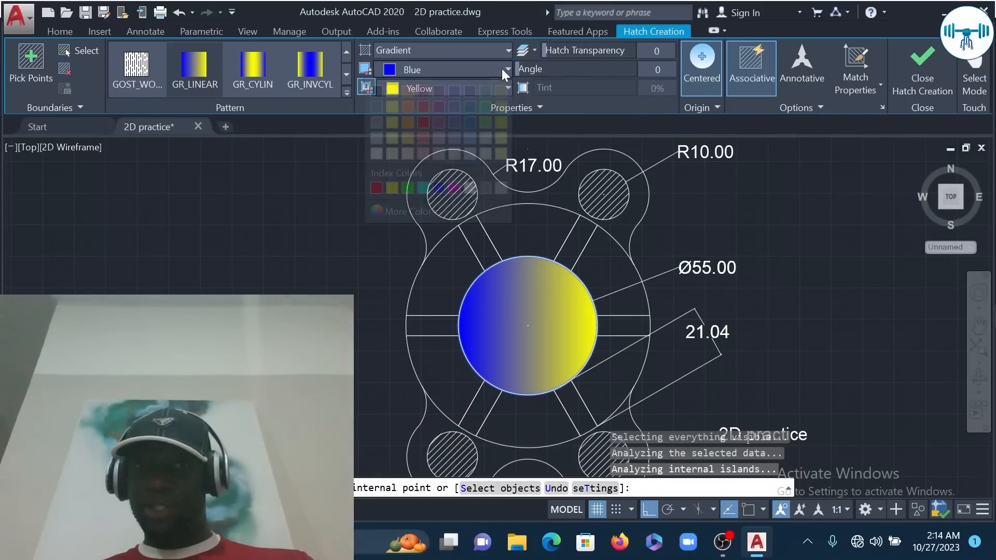
left_click(391, 188)
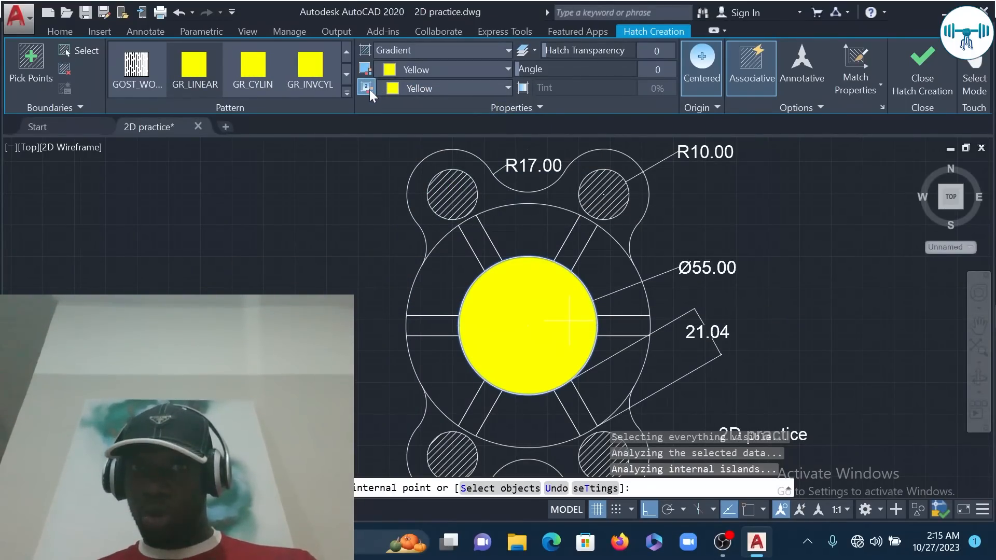
Set the first gradient colour of the central circle's fill to 153,27,30 and switch off its second colour.
left_click(466, 70)
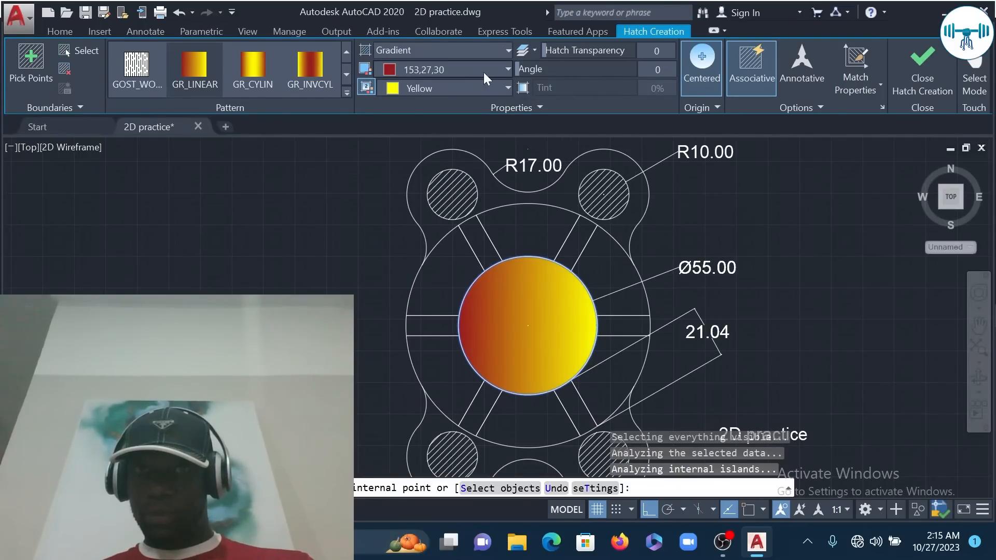
left_click(366, 87)
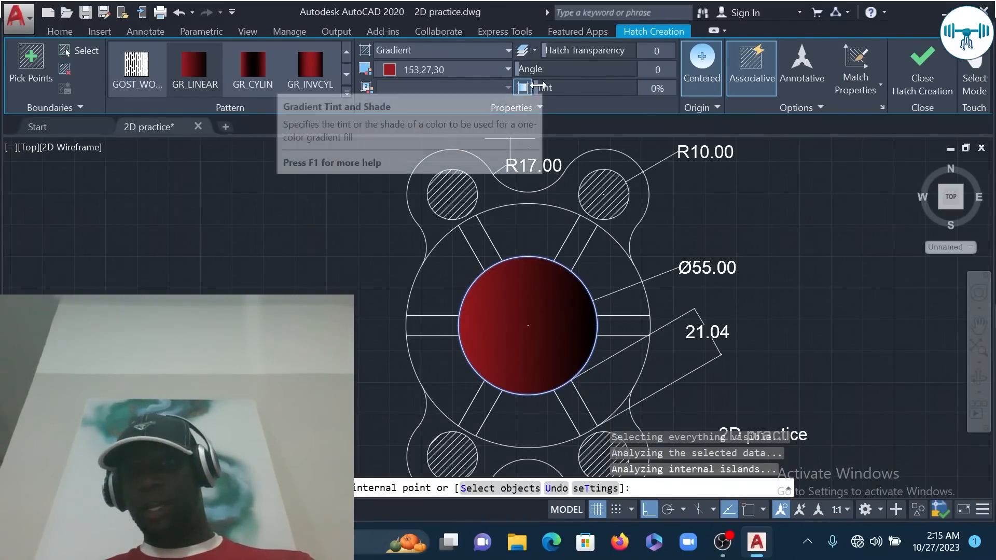
Set the central circle's gradient tint to 8%, try different gradient angles, restore the angle to 0, and leave the hatch command.
mouse_move(537, 87)
left_mouse_down()
mouse_move(841, 82)
mouse_move(534, 89)
mouse_move(602, 85)
left_mouse_up()
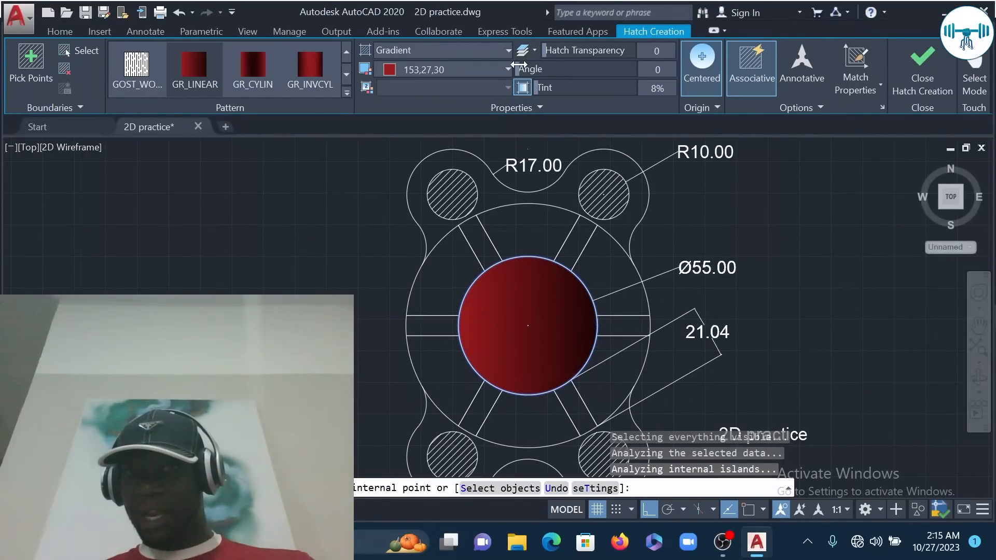
left_click_drag(519, 67, 658, 74)
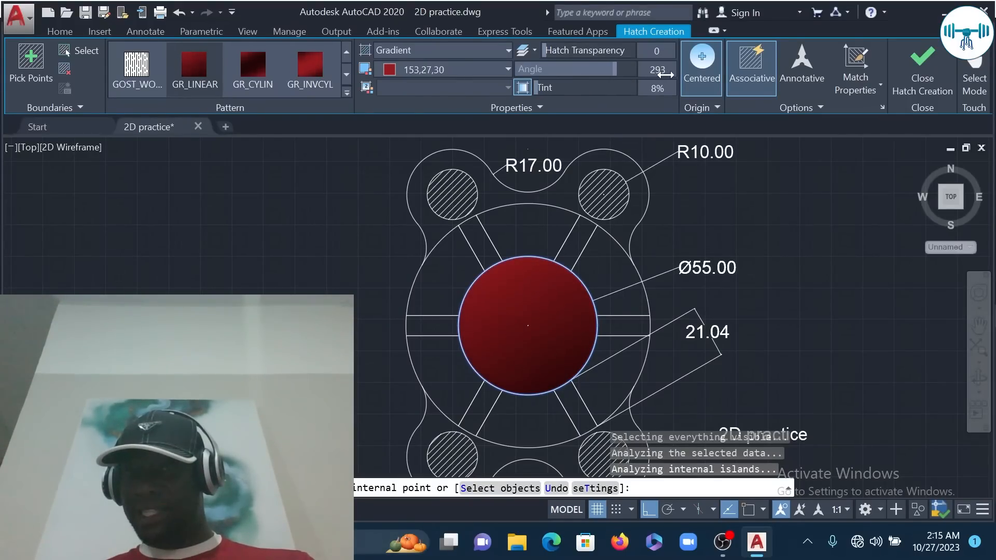
left_click_drag(586, 83, 518, 69)
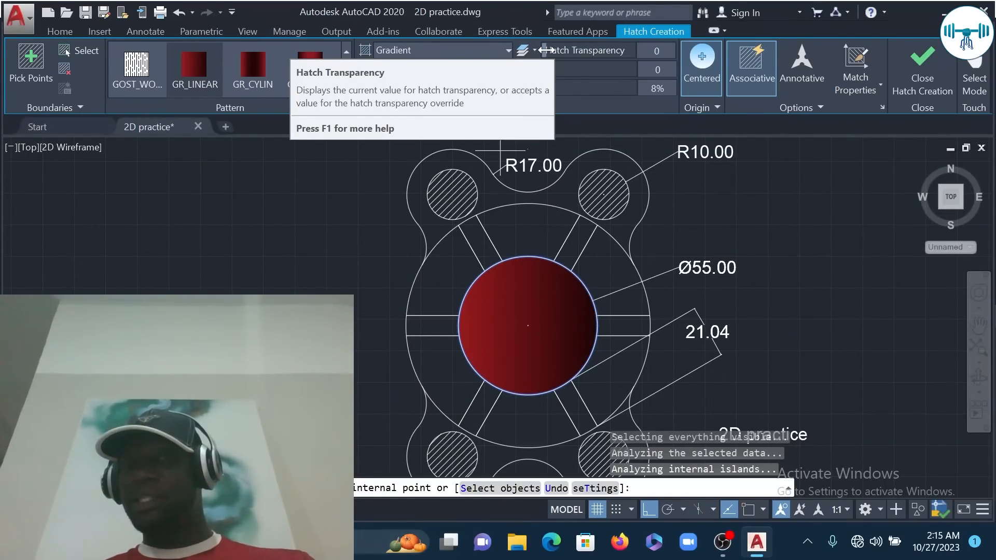
mouse_move(578, 47)
left_mouse_down()
mouse_move(619, 52)
mouse_move(546, 50)
left_mouse_up()
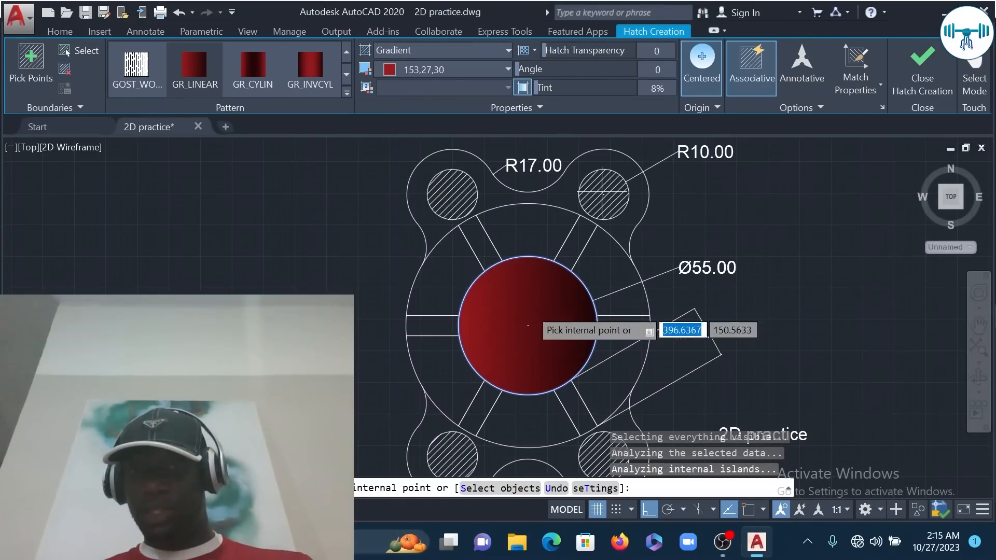
key("Escape")
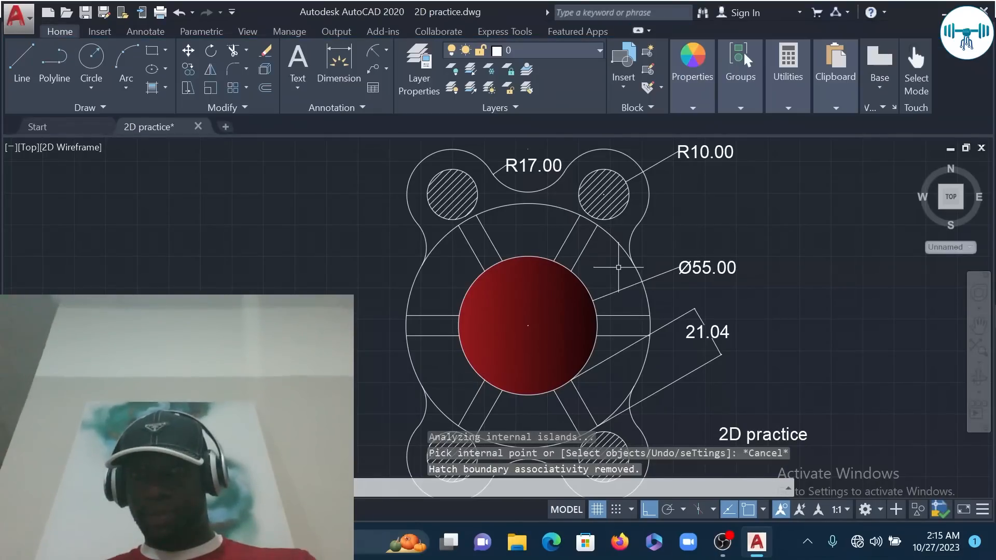
Delete the gradient fill from the flange's central circle.
left_click(564, 288)
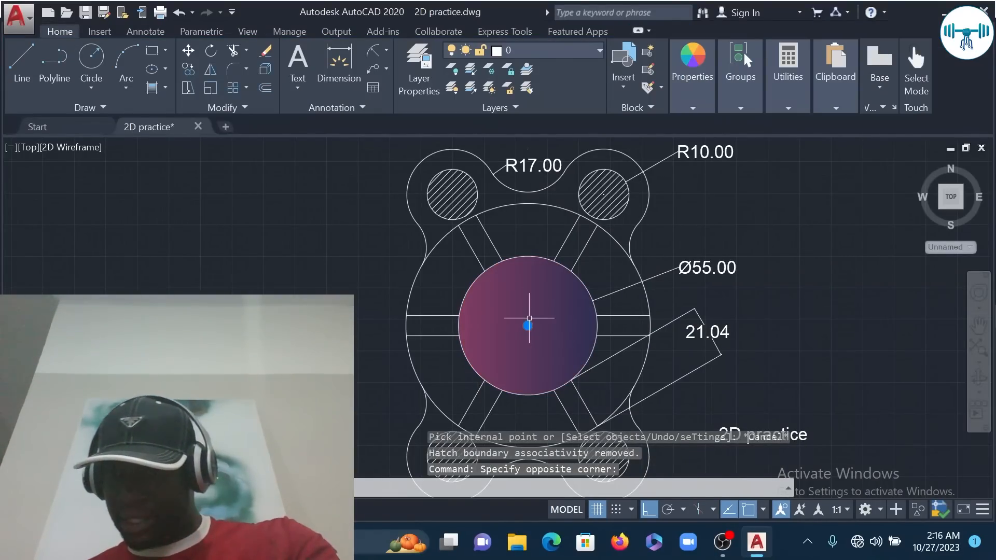
left_click(527, 325)
mouse_move(527, 327)
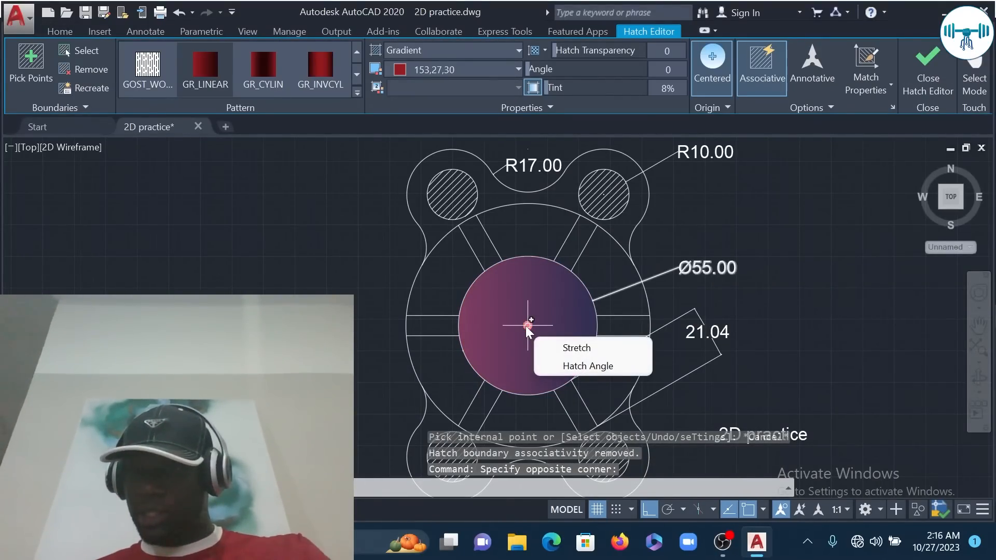
key("Delete")
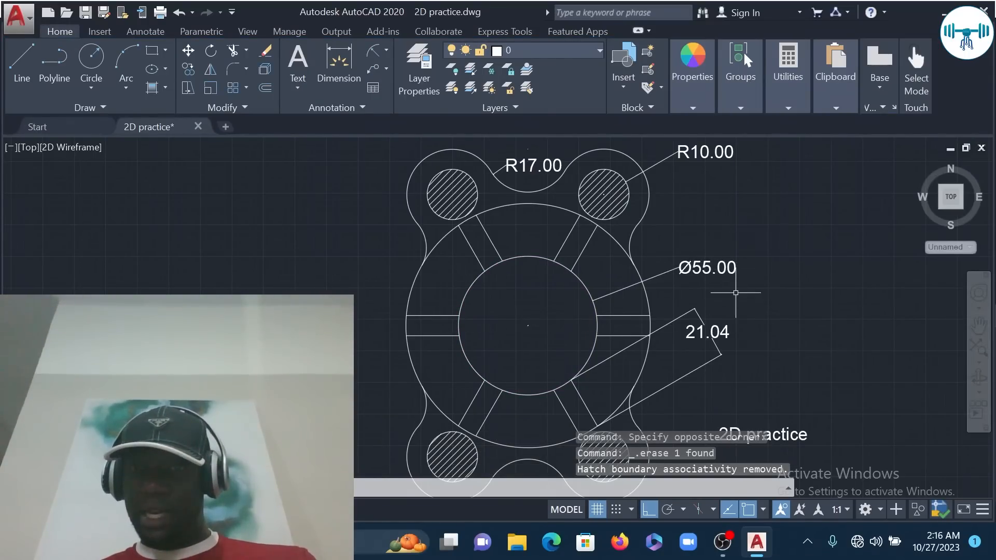
Move the "2D practice" text into the middle of the flange's central circle.
scroll(735, 293, "down", 2)
scroll(683, 363, "up", 2)
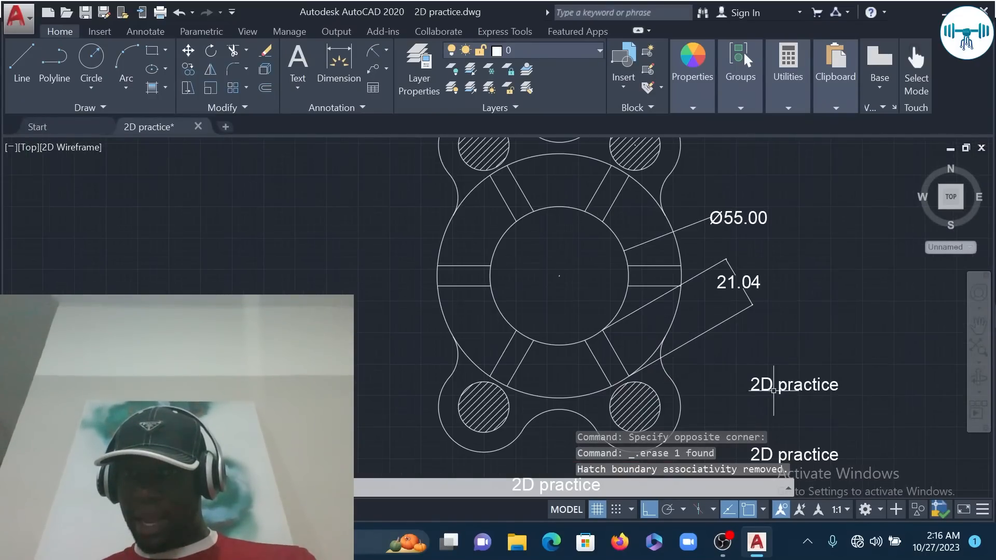
scroll(794, 318, "up", 2)
left_click(821, 417)
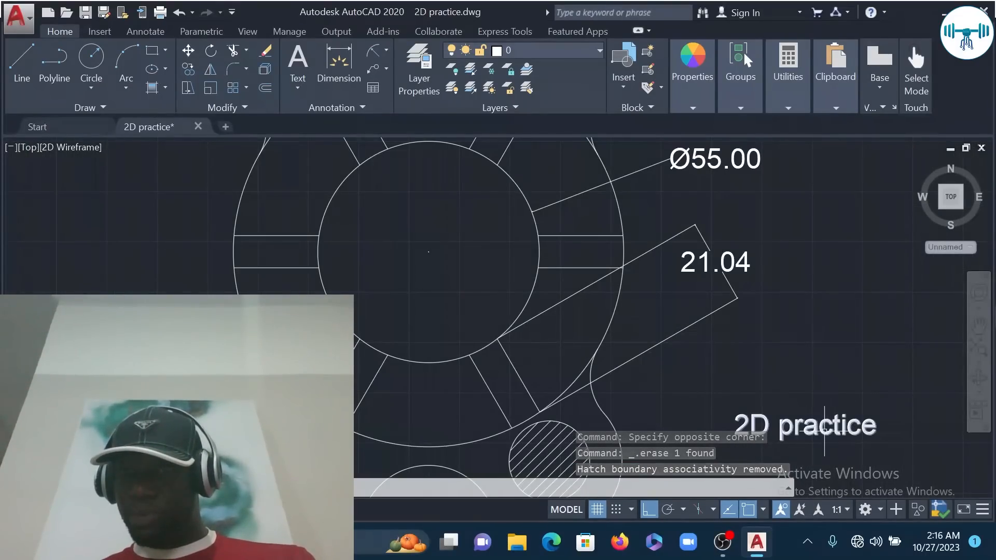
left_click_drag(819, 423, 446, 254)
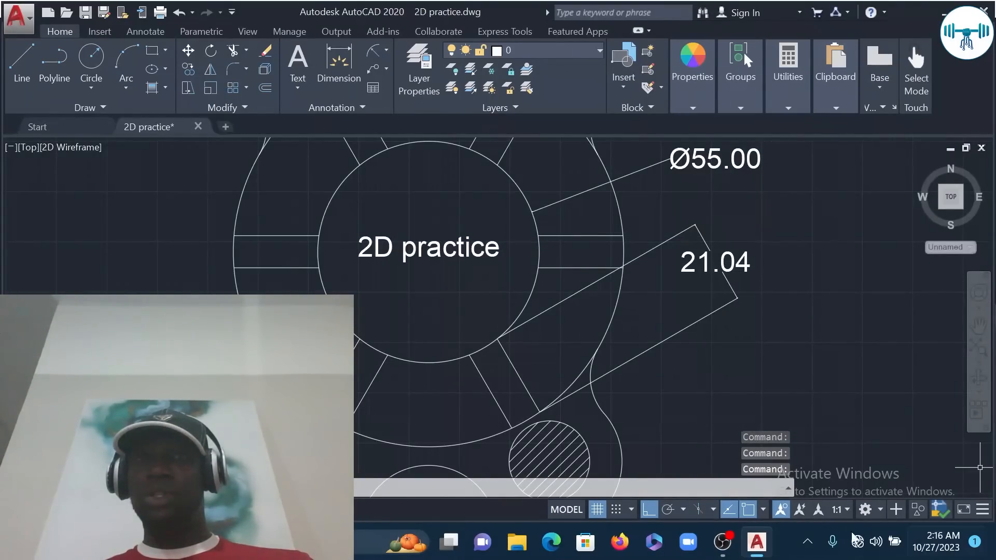
Fill the central circle around its text with the 153,27,30 linear gradient, trying transparency 90 and setting it back to 0.
left_click(152, 87)
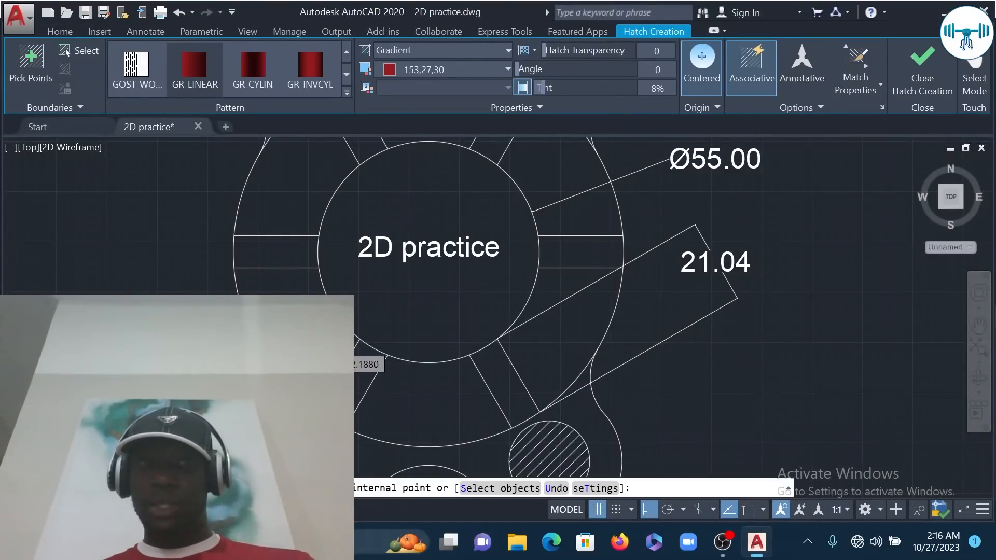
left_click(409, 199)
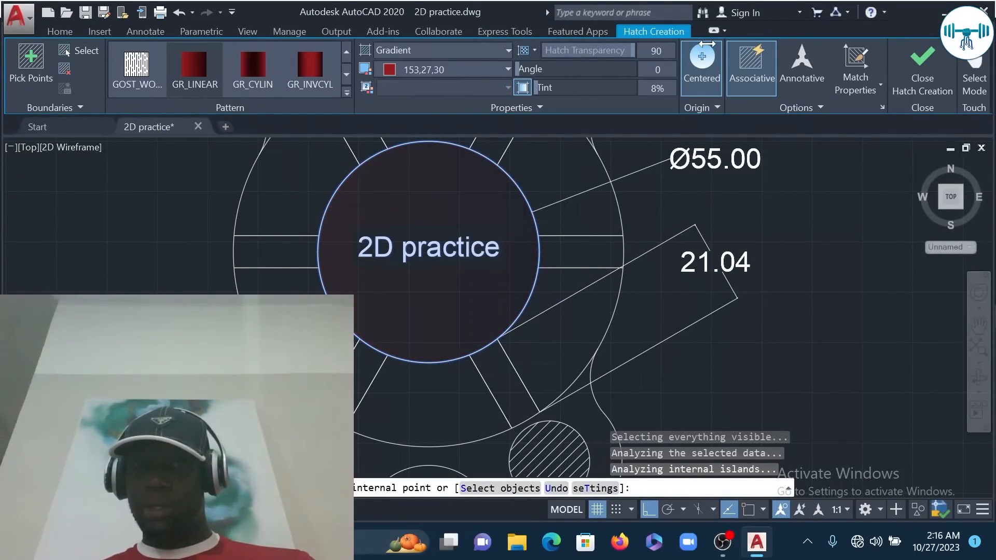
left_click_drag(707, 44, 515, 60)
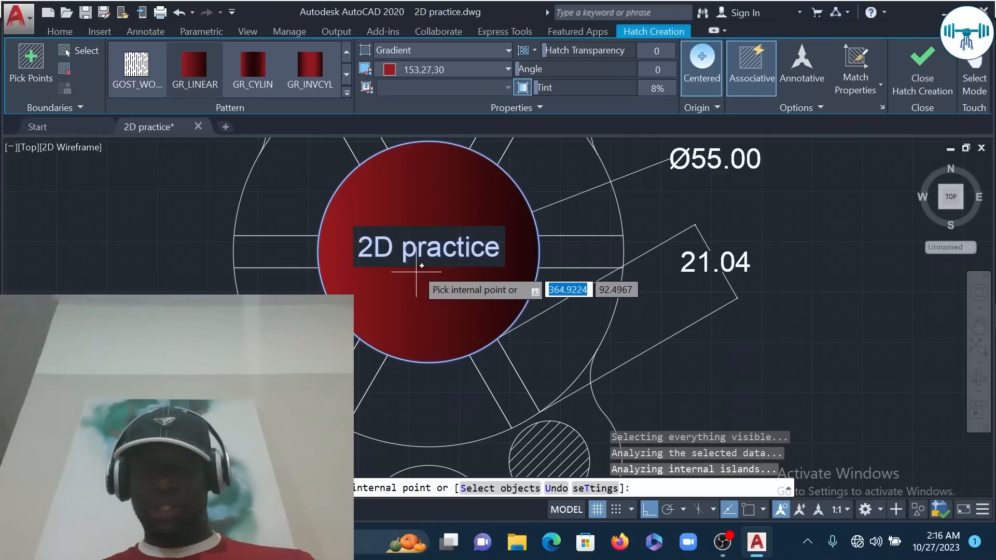
left_click(423, 243)
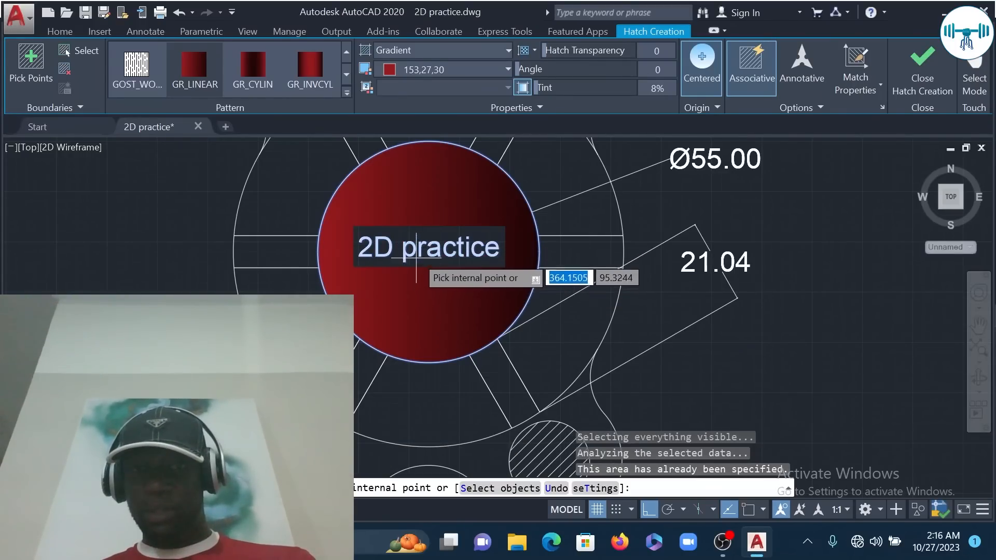
key("Escape")
left_click(430, 264)
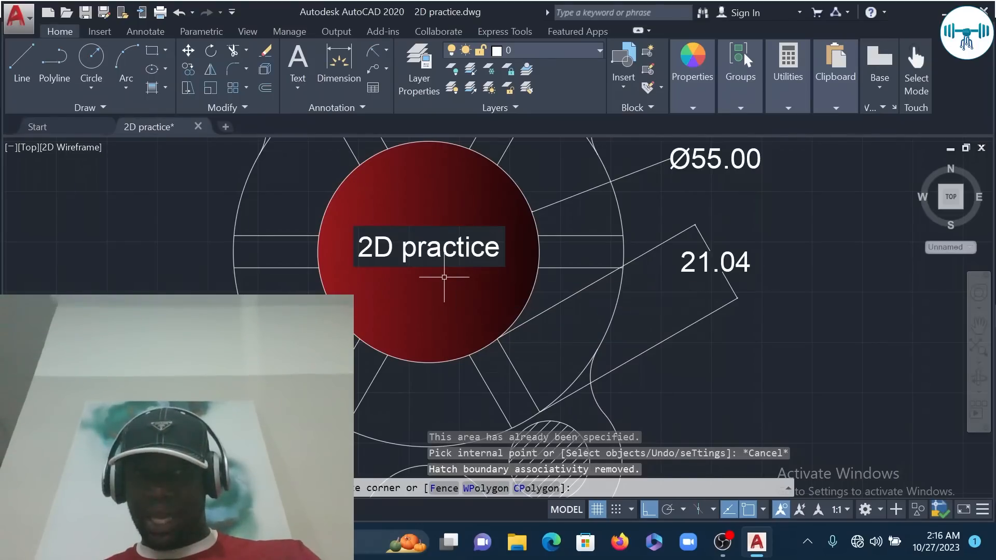
key("Escape")
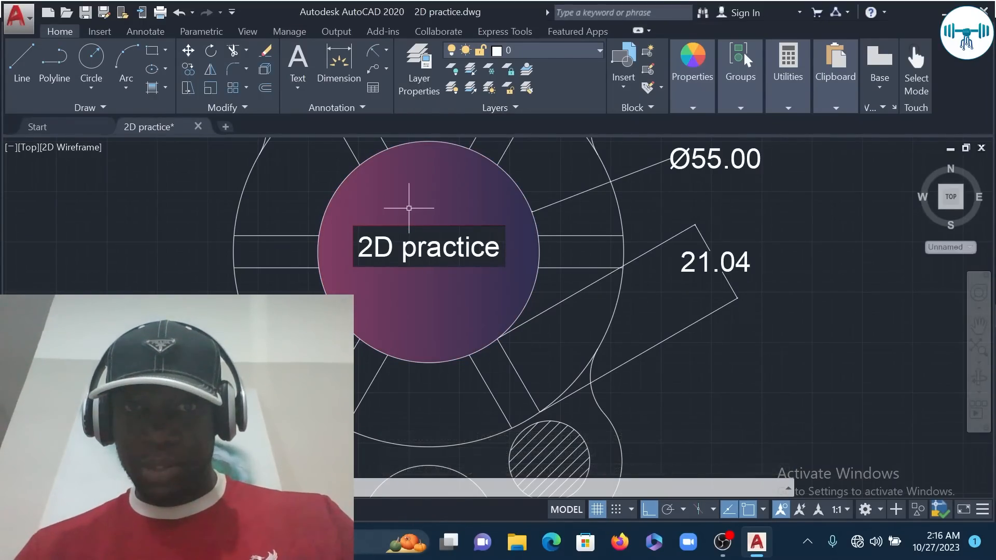
Try a hatch transparency of 90 on the existing gradient fill around the text and return it to 0.
left_click(414, 200)
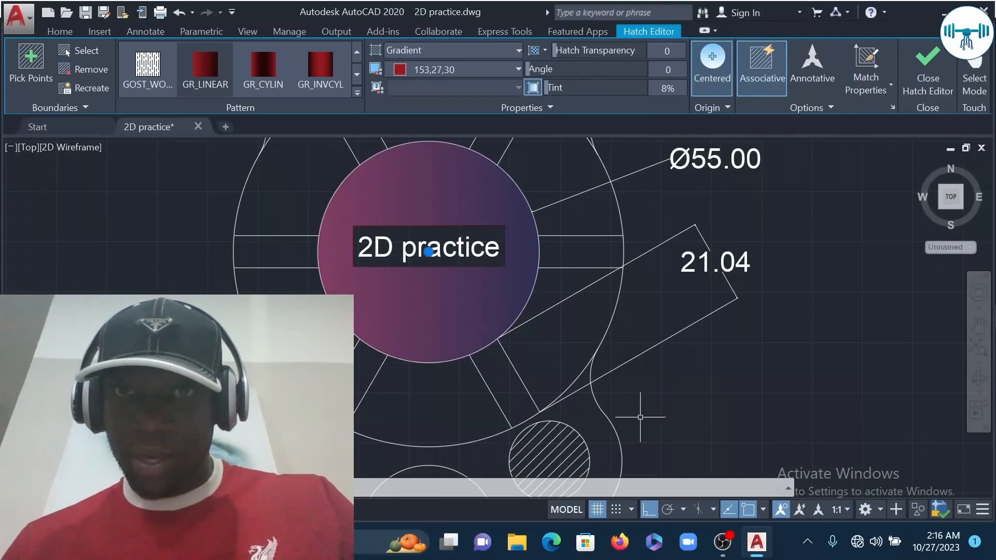
left_click_drag(553, 49, 706, 58)
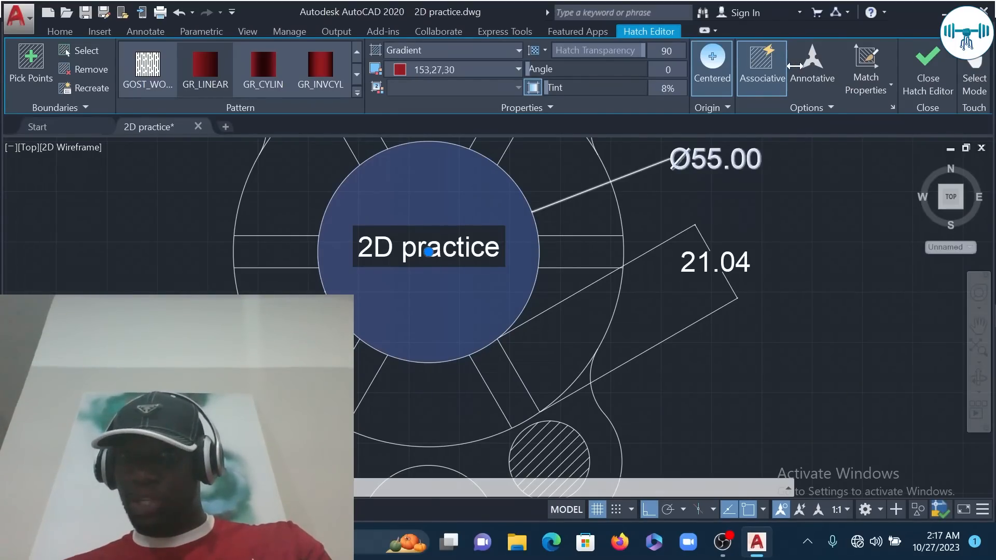
left_click_drag(795, 66, 615, 64)
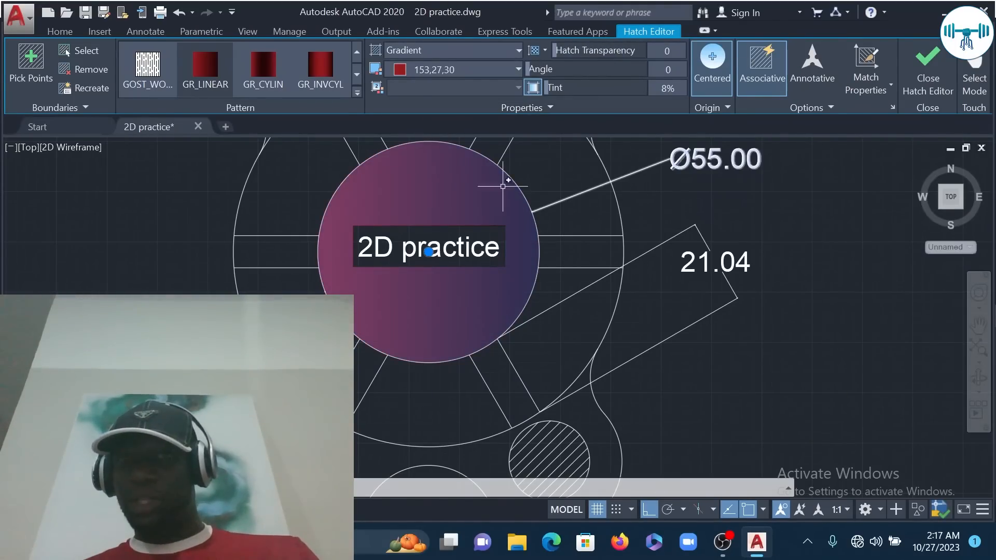